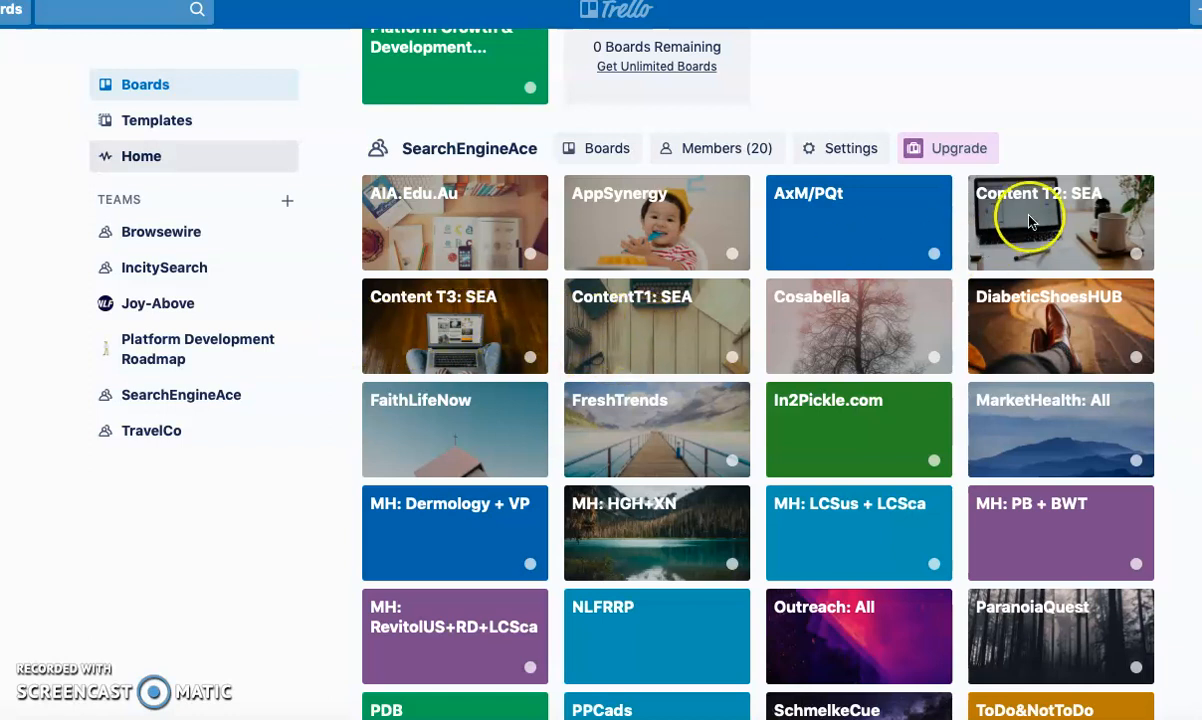
Open the Content T3: SEA board and look over the cards in its Strategy list.
click(450, 326)
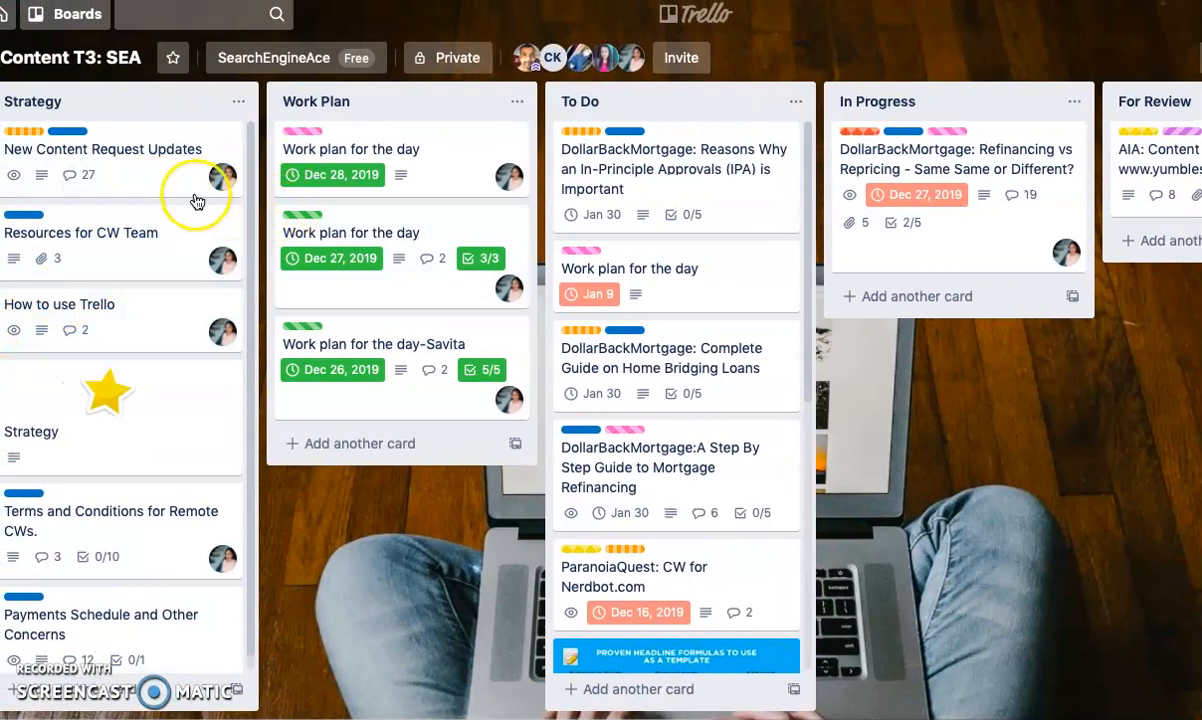
scroll(133, 236, down, 1)
scroll(133, 236, up, 1)
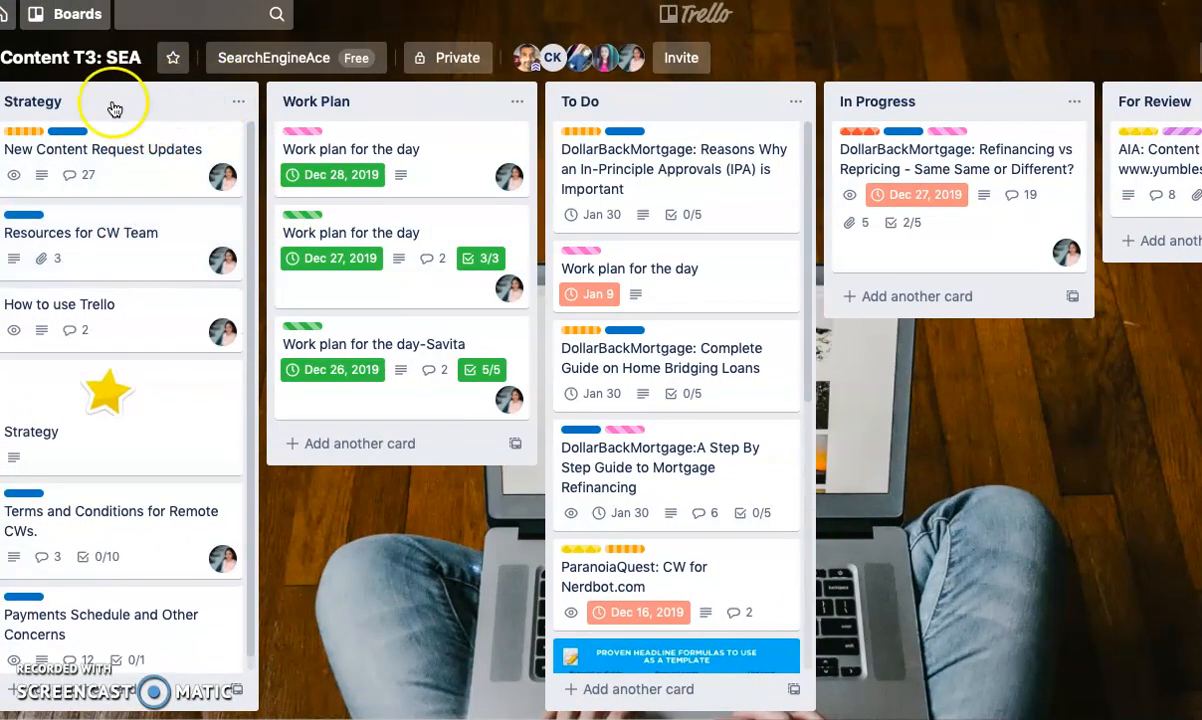
scroll(166, 338, down, 1)
scroll(166, 338, up, 1)
scroll(169, 338, down, 1)
scroll(169, 338, up, 1)
scroll(169, 338, down, 1)
scroll(169, 338, up, 1)
scroll(169, 338, down, 1)
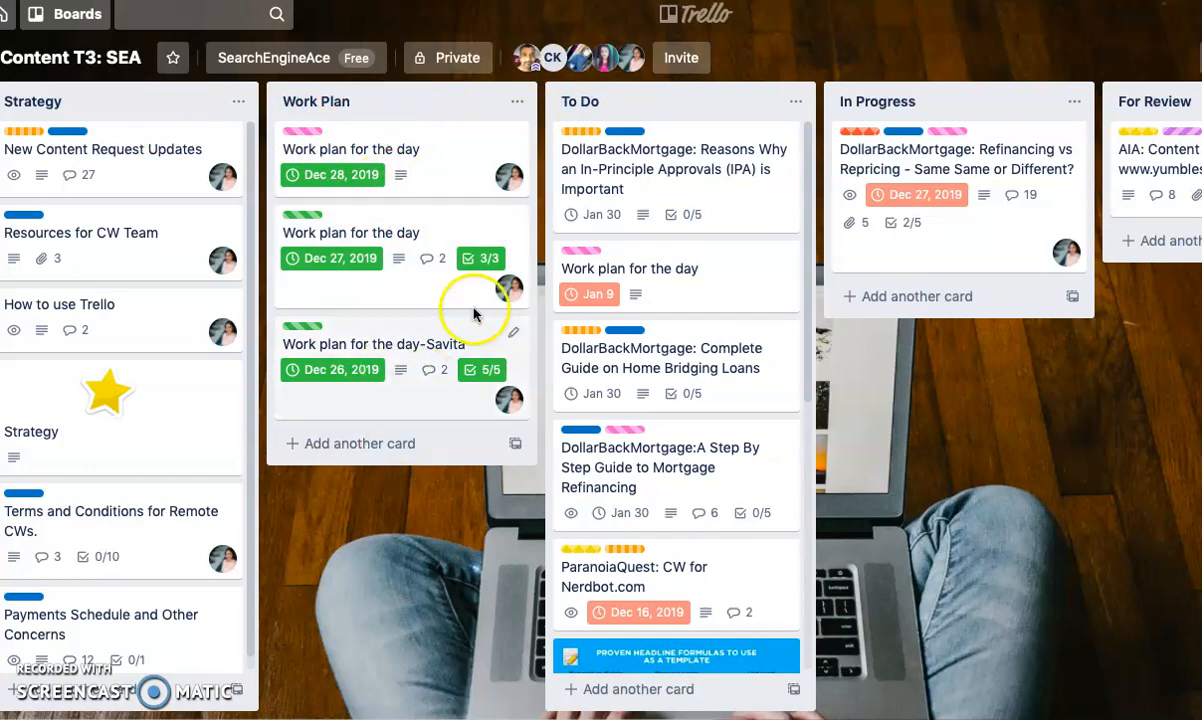
Look through the board's workflow lists from To Do across to Published/ Approved, and return to the Strategy list.
scroll(722, 381, down, 10)
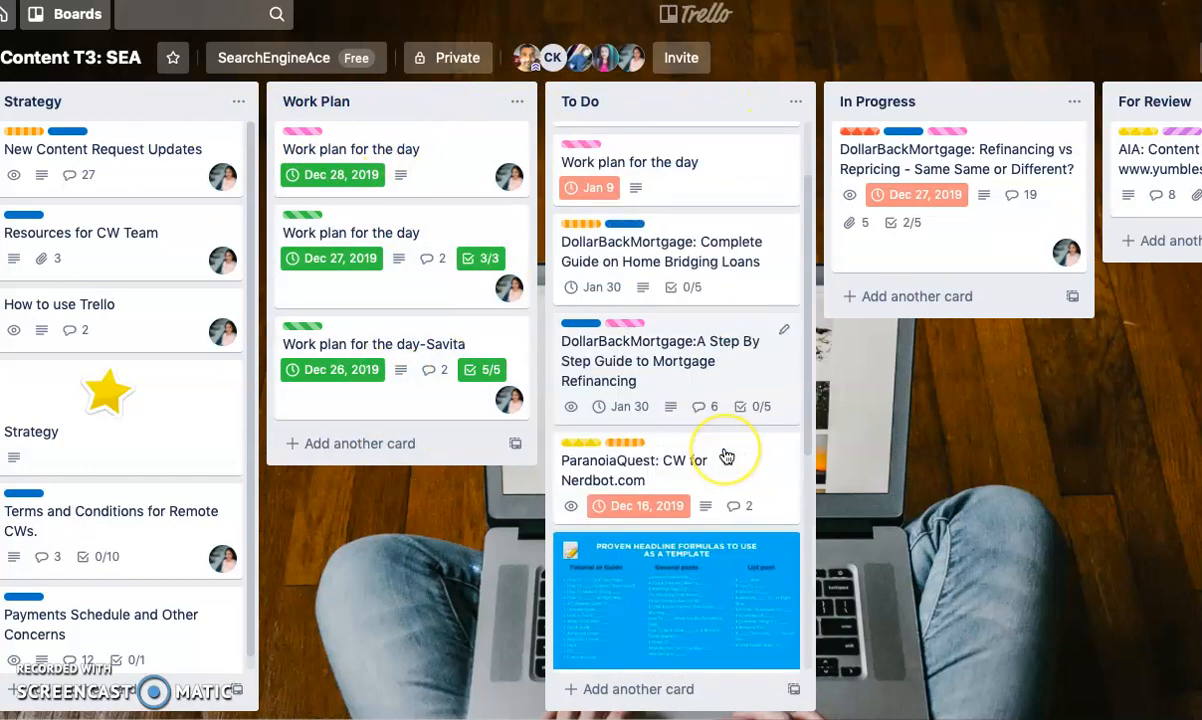
scroll(724, 451, up, 10)
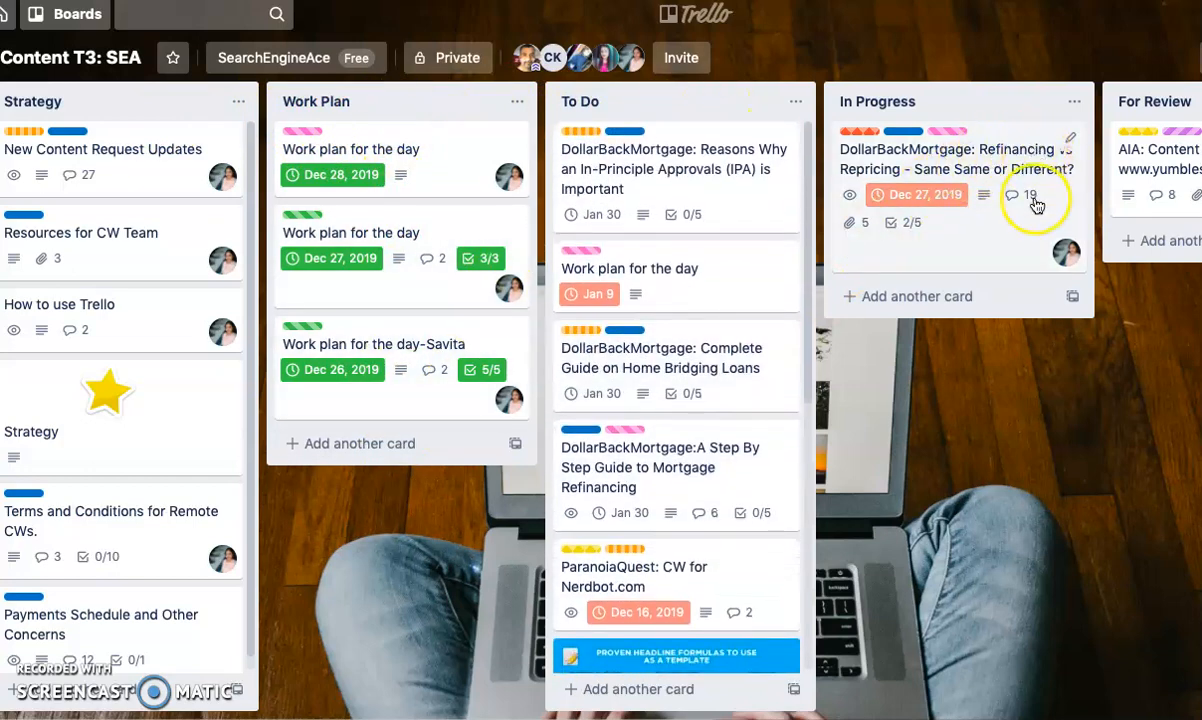
scroll(1006, 510, right, 6)
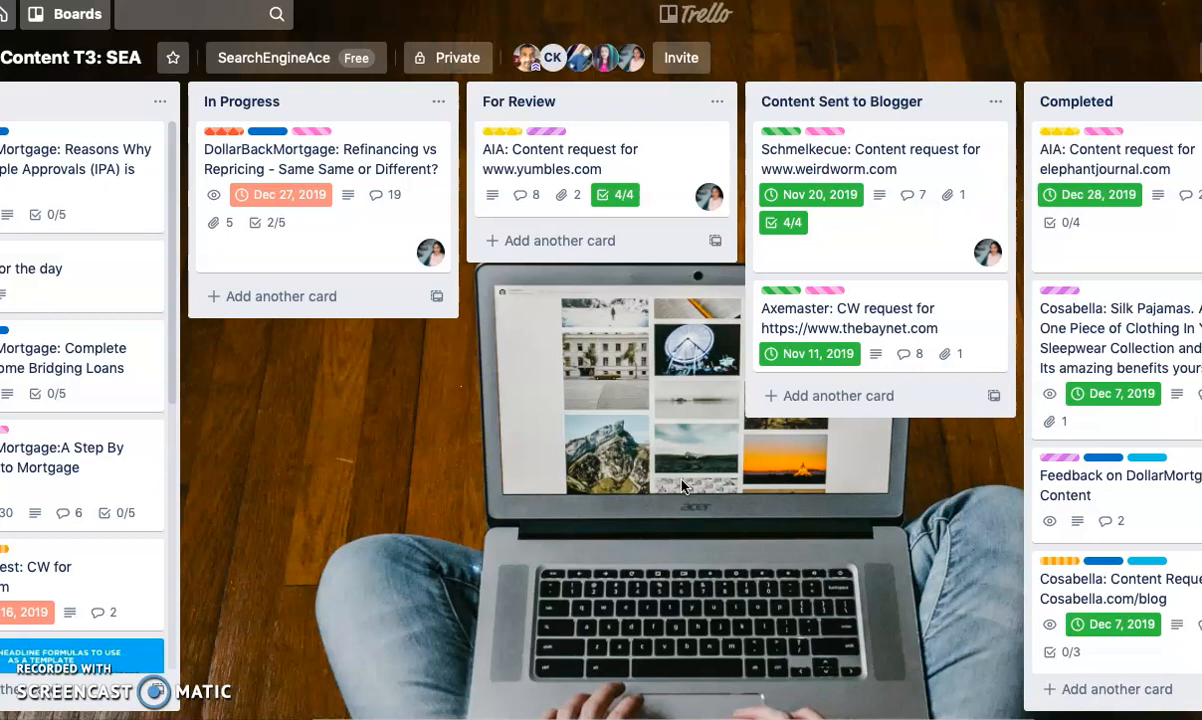
scroll(681, 485, right, 3)
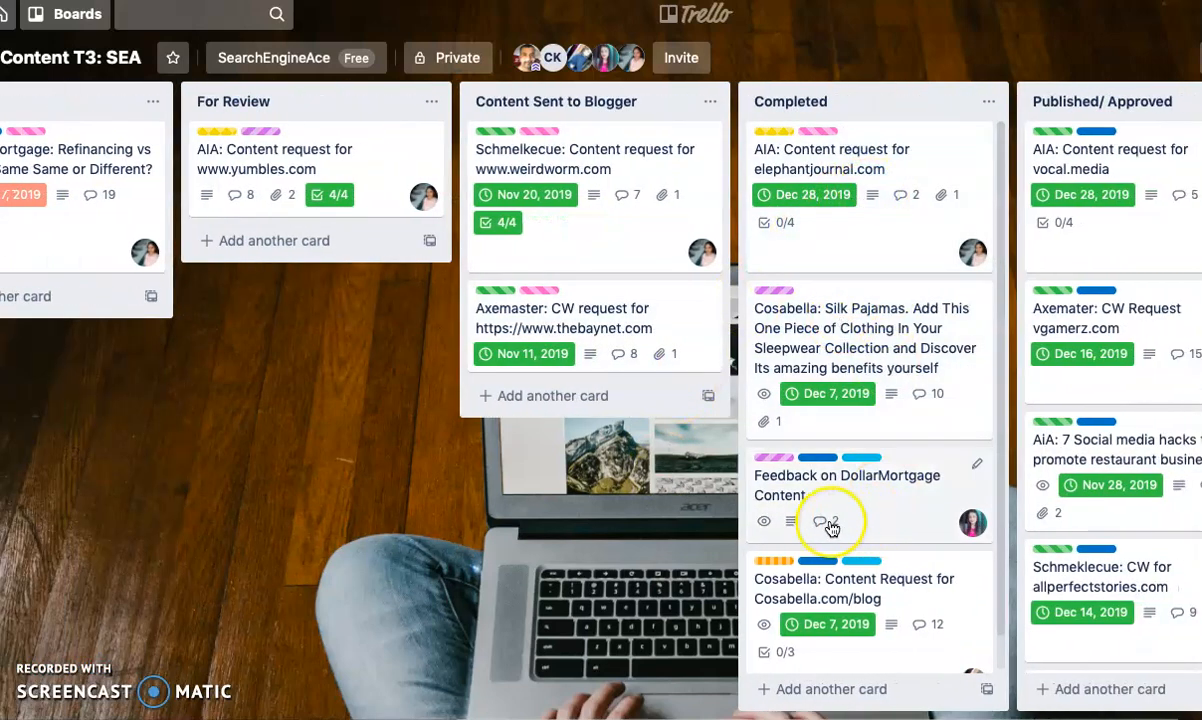
scroll(828, 516, right, 4)
scroll(832, 528, left, 13)
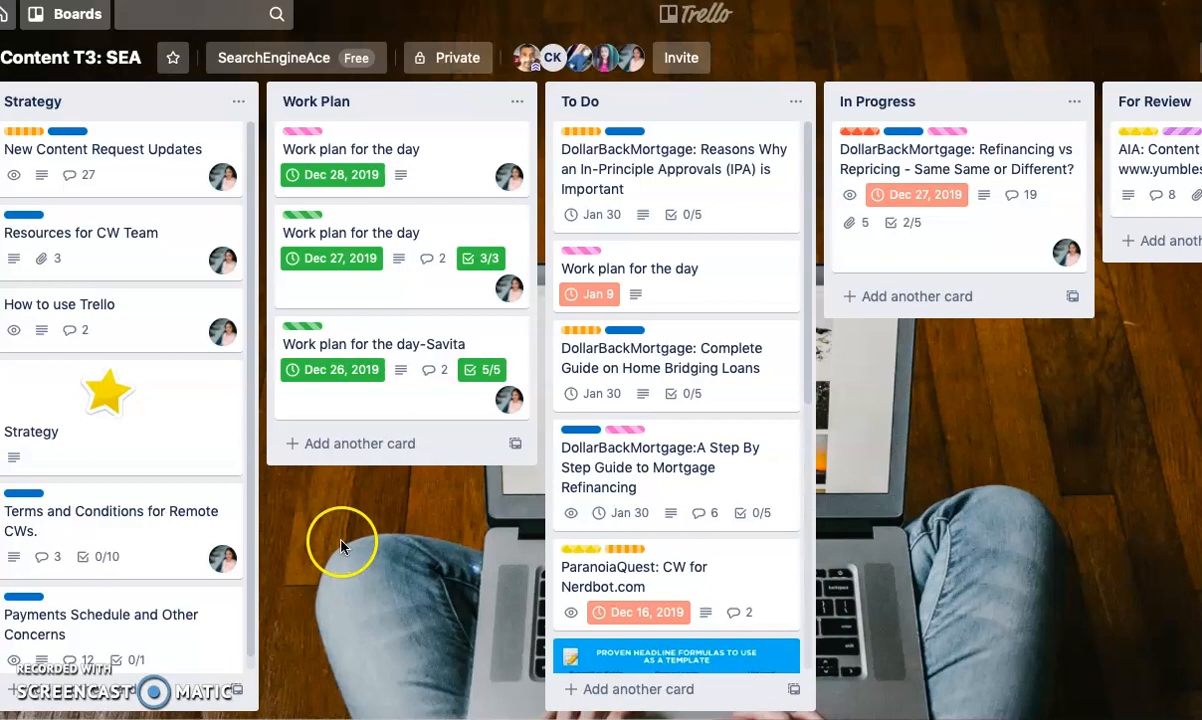
Read the description of the Resources for CW Team card in the Strategy list and close the card.
click(93, 251)
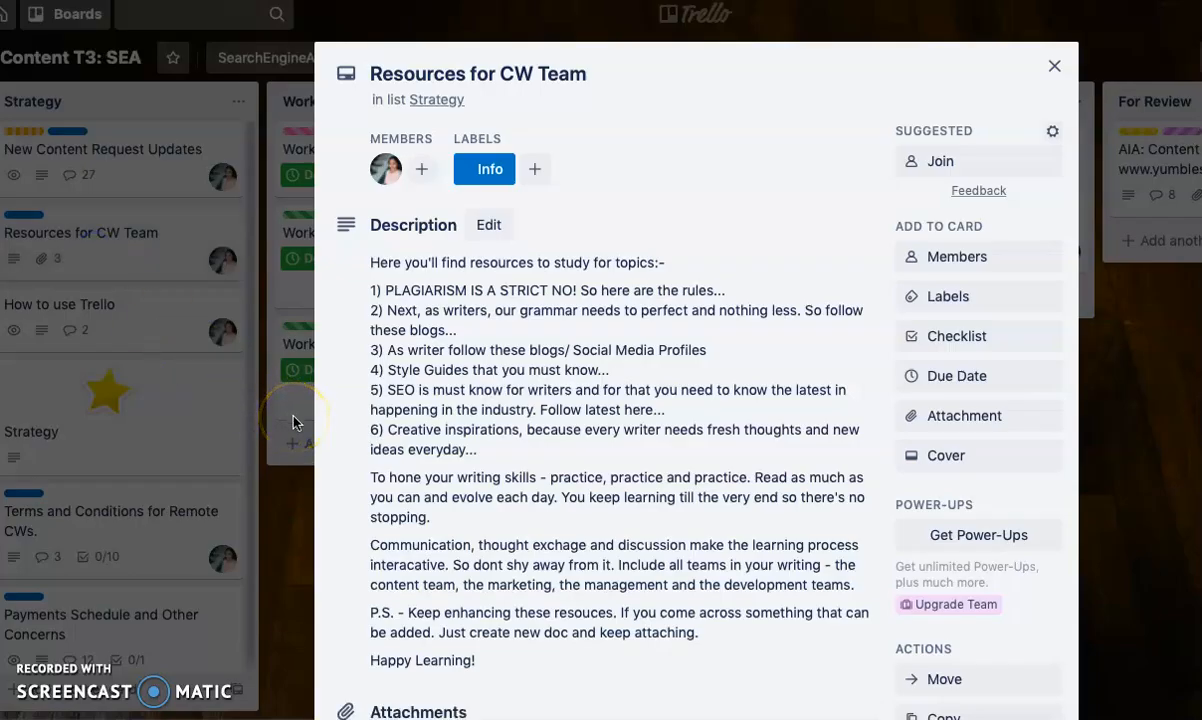
scroll(338, 417, down, 3)
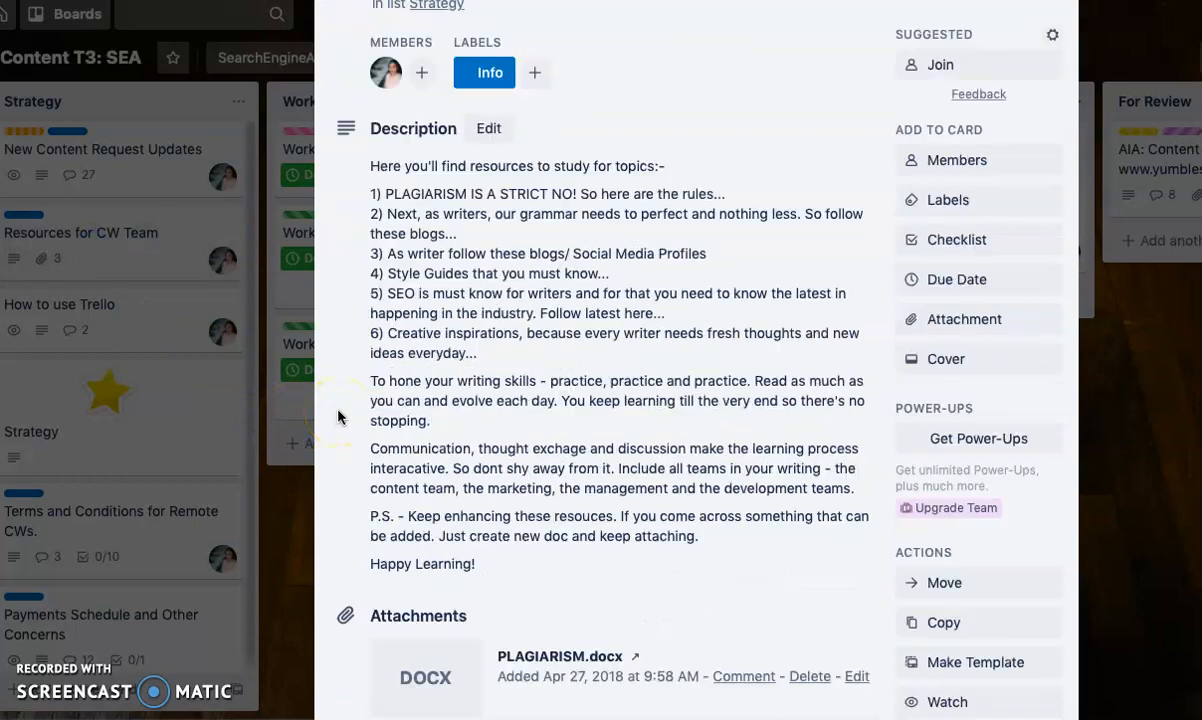
scroll(338, 417, up, 3)
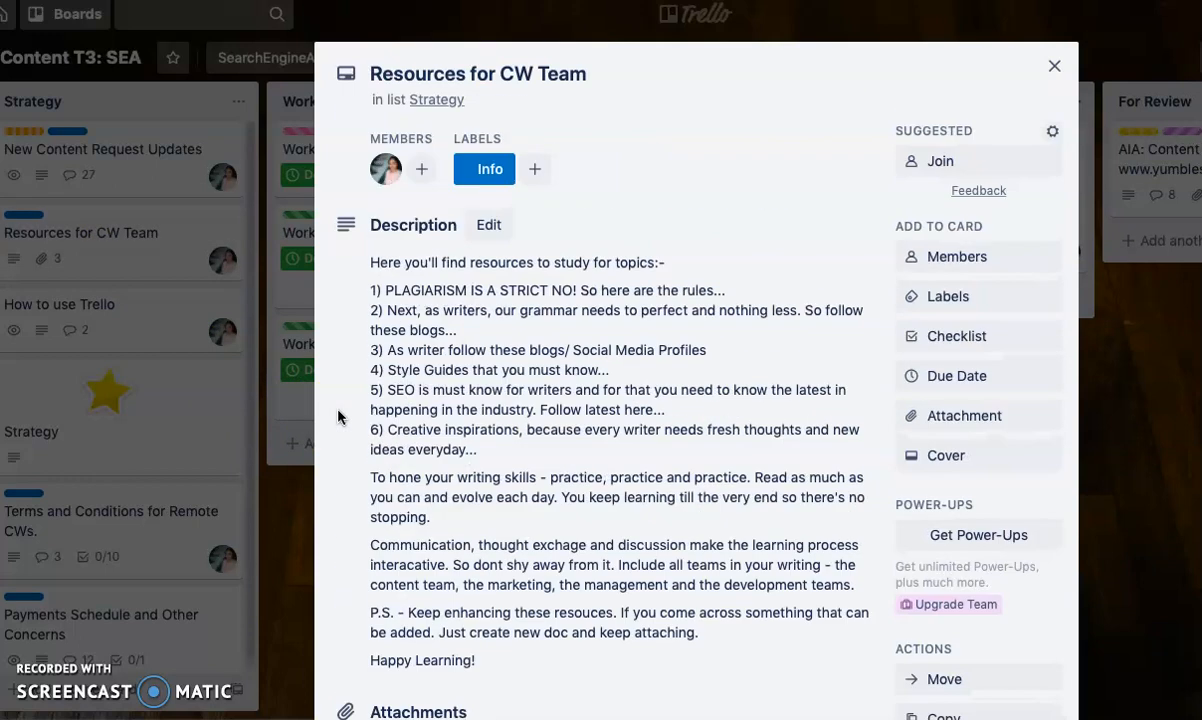
scroll(338, 417, down, 1)
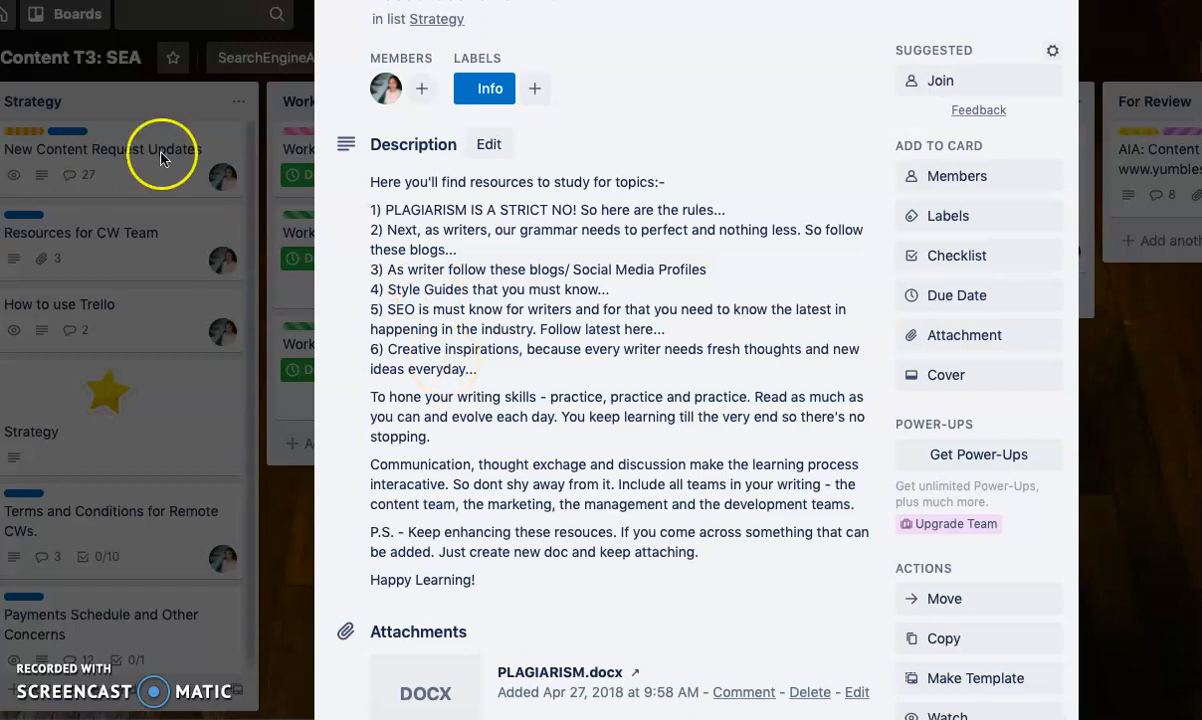
click(204, 408)
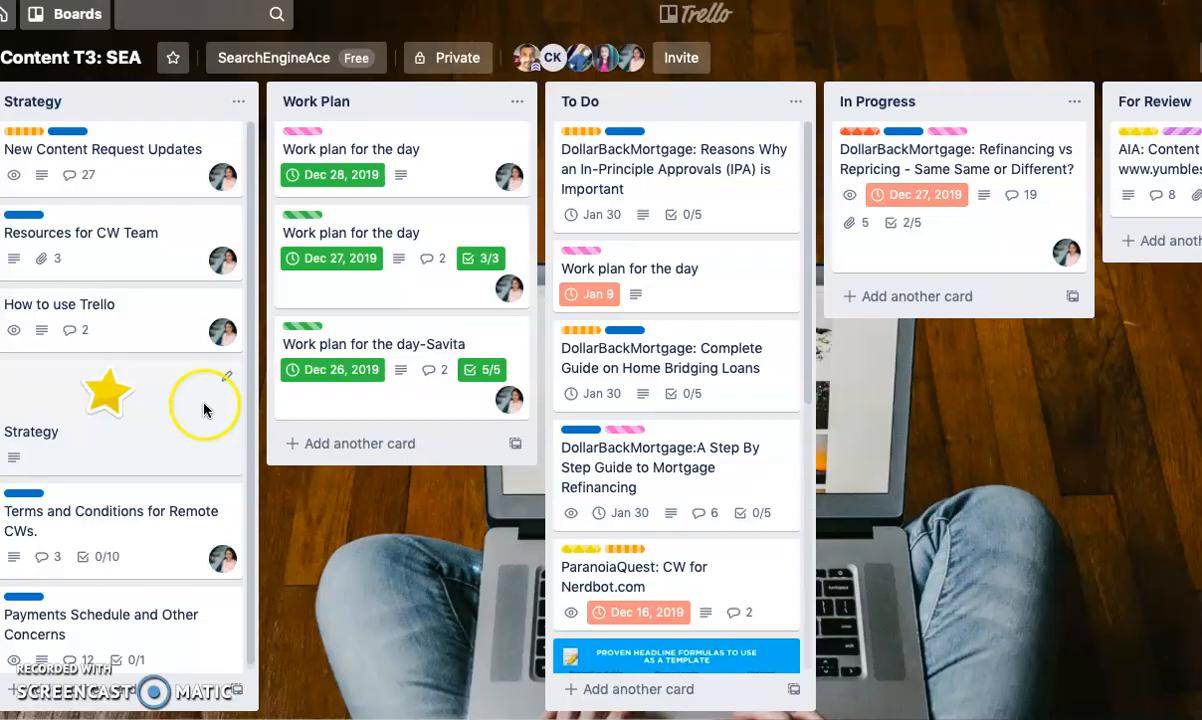
Read the instructions in the How to use Trello card's description and close the card.
click(113, 319)
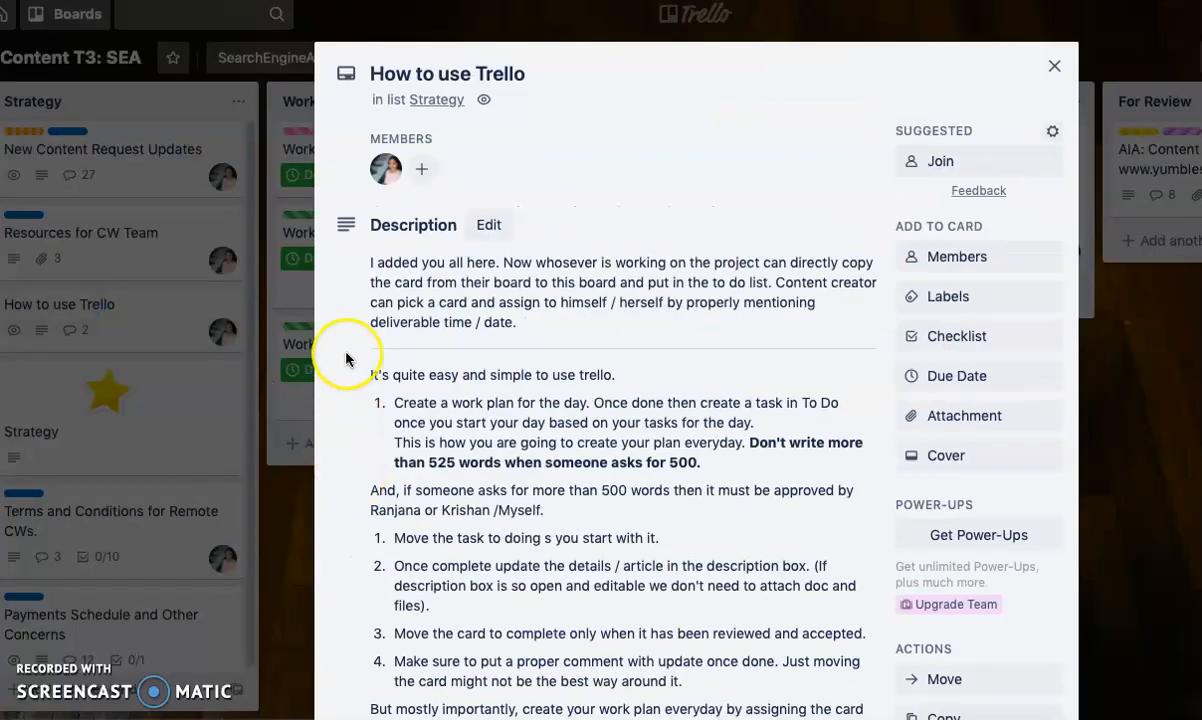
scroll(346, 359, down, 5)
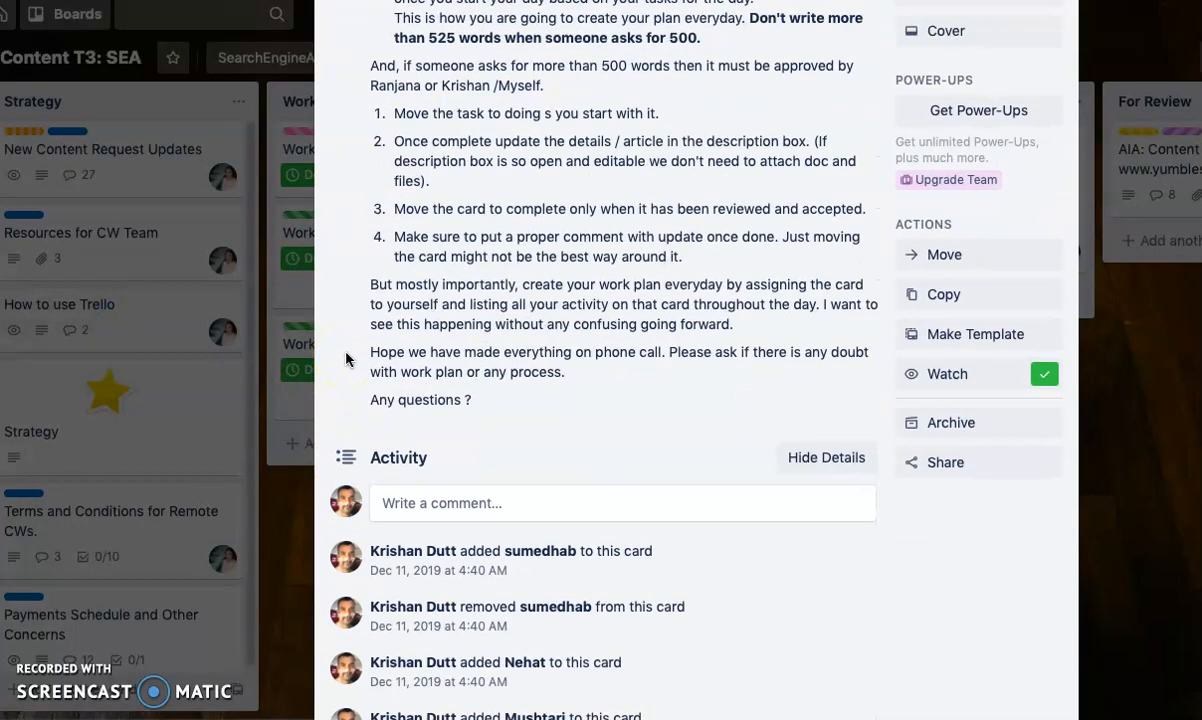
scroll(346, 359, down, 5)
scroll(346, 359, up, 10)
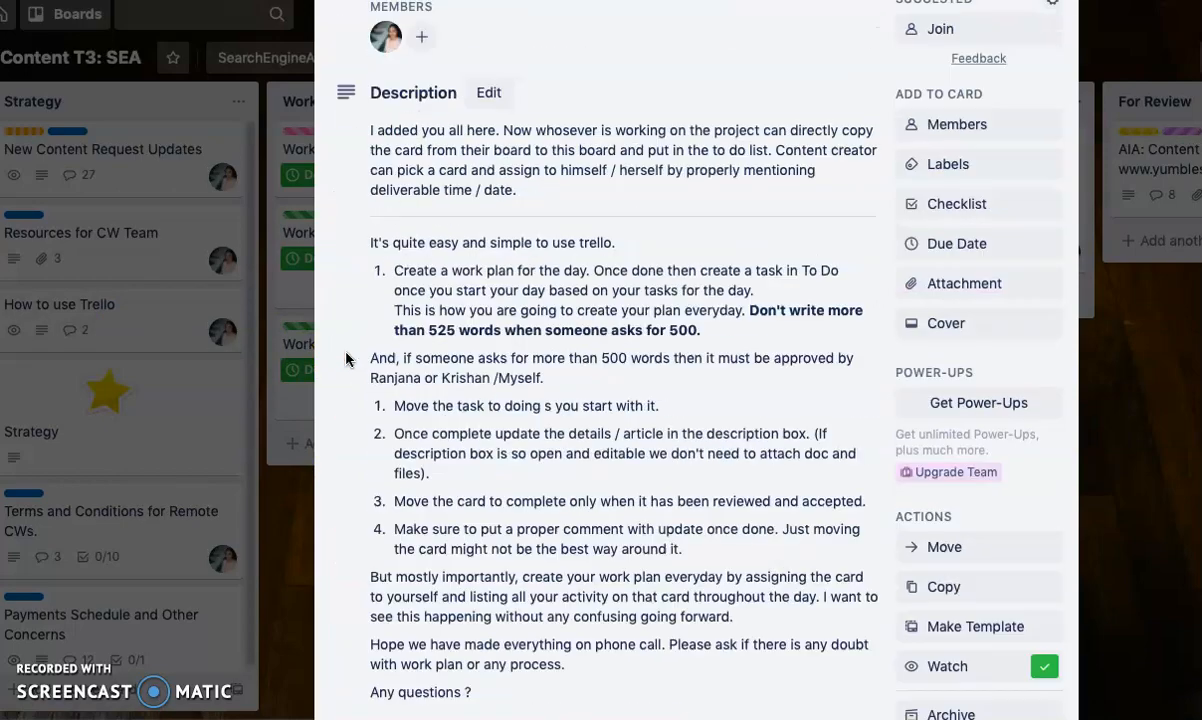
scroll(346, 359, down, 3)
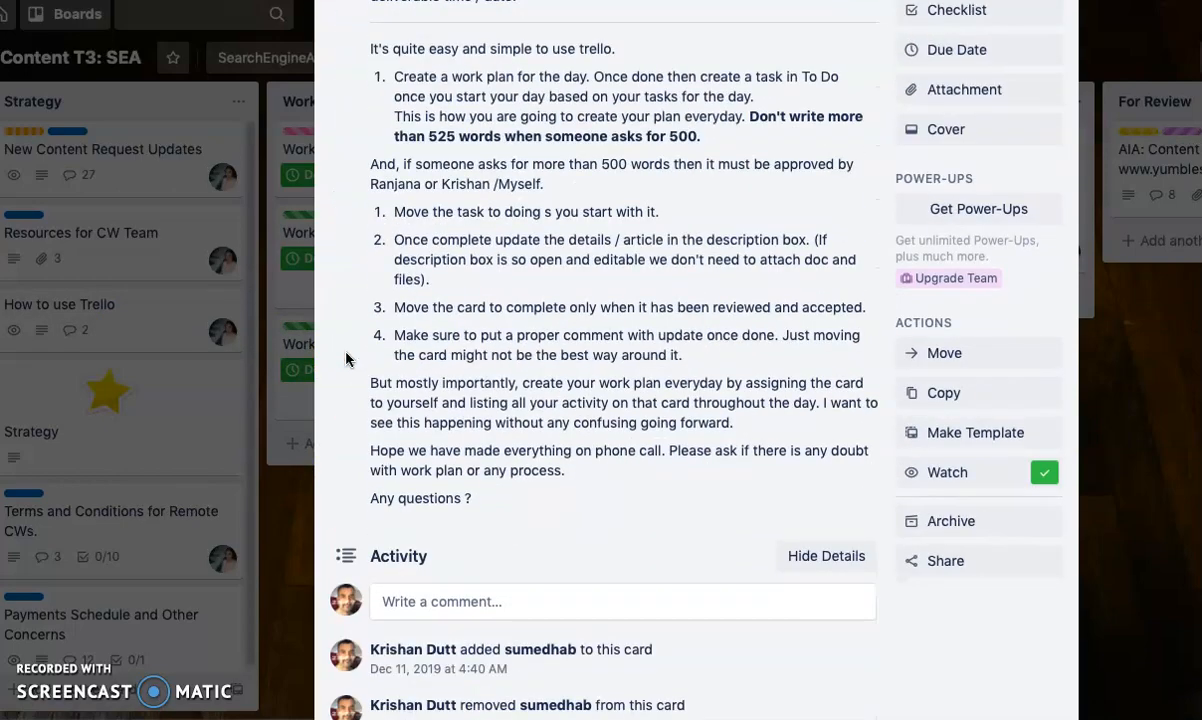
scroll(346, 359, up, 3)
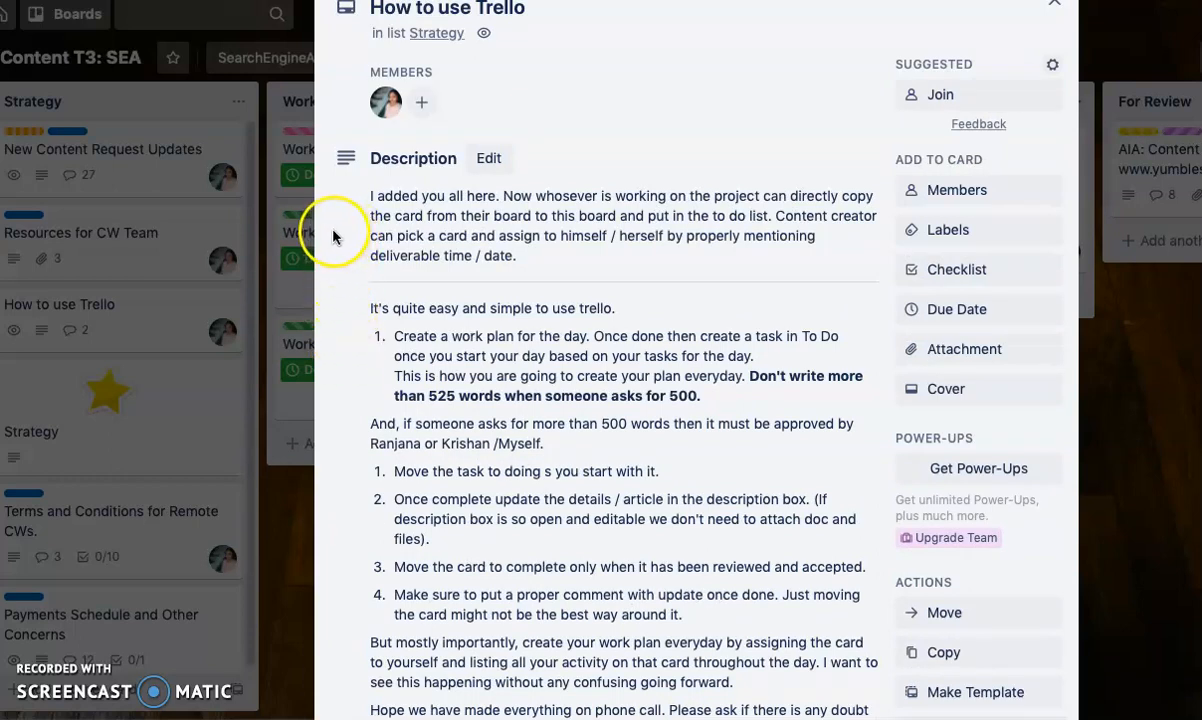
scroll(342, 315, down, 1)
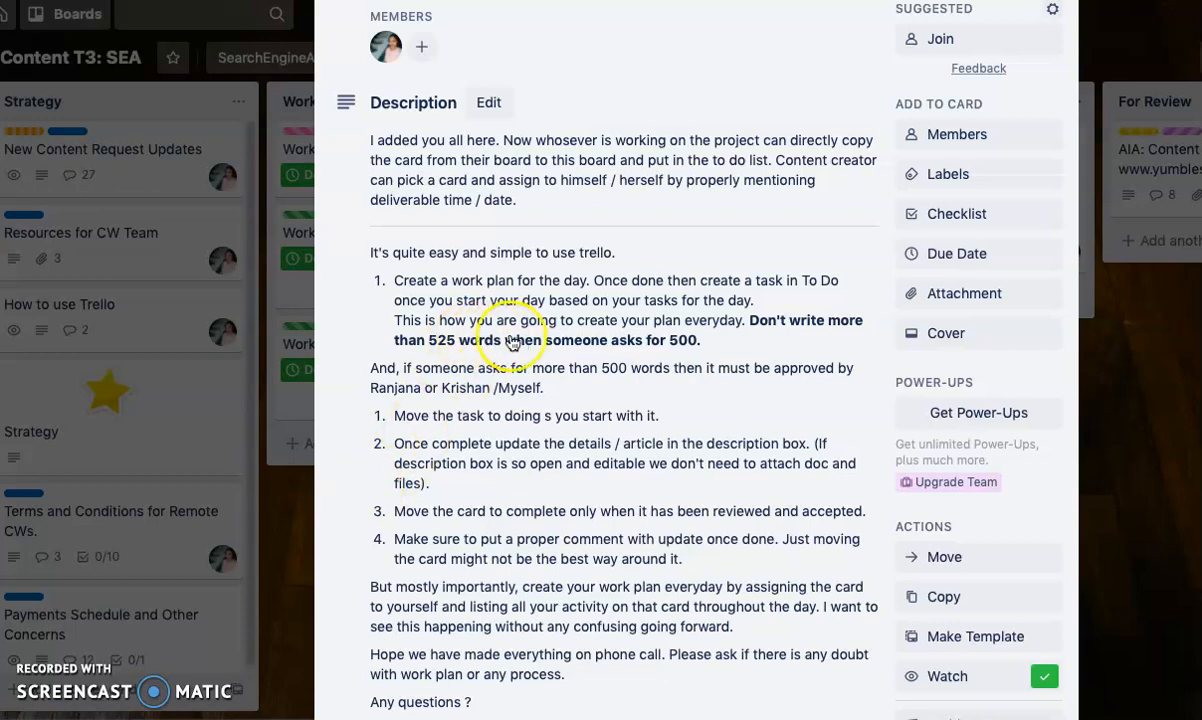
click(300, 480)
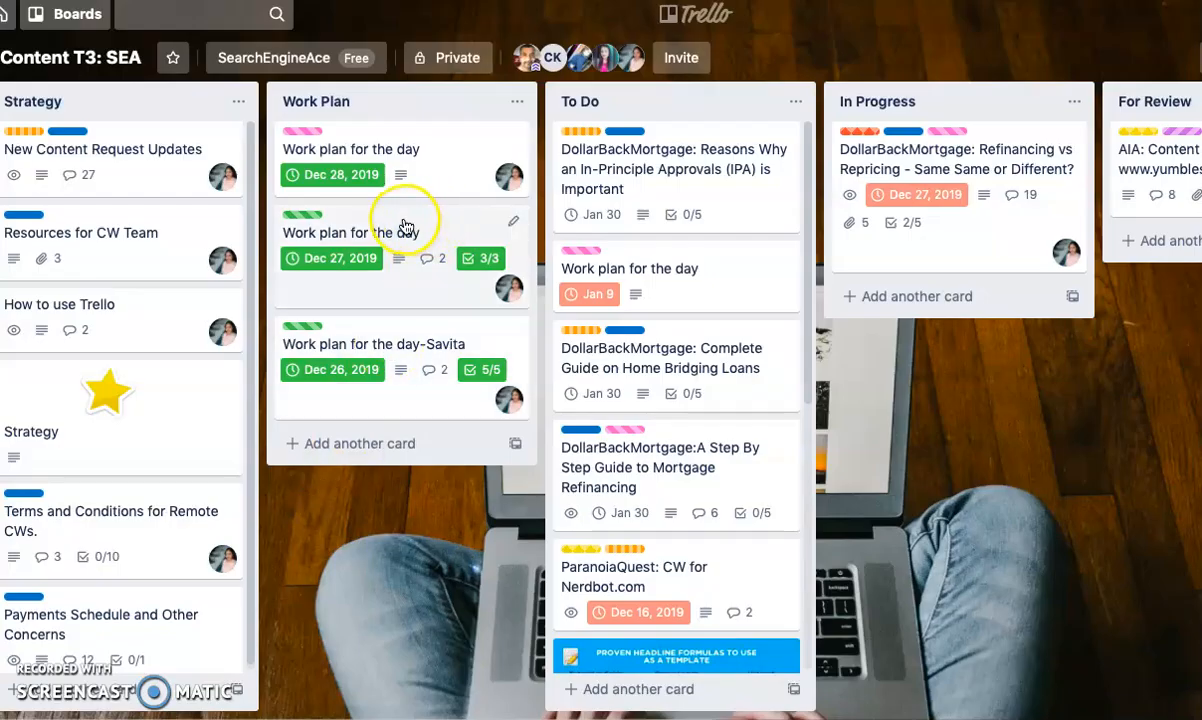
Add a card titled "Work Plan for The Day" at the start of the Work Plan list.
click(515, 101)
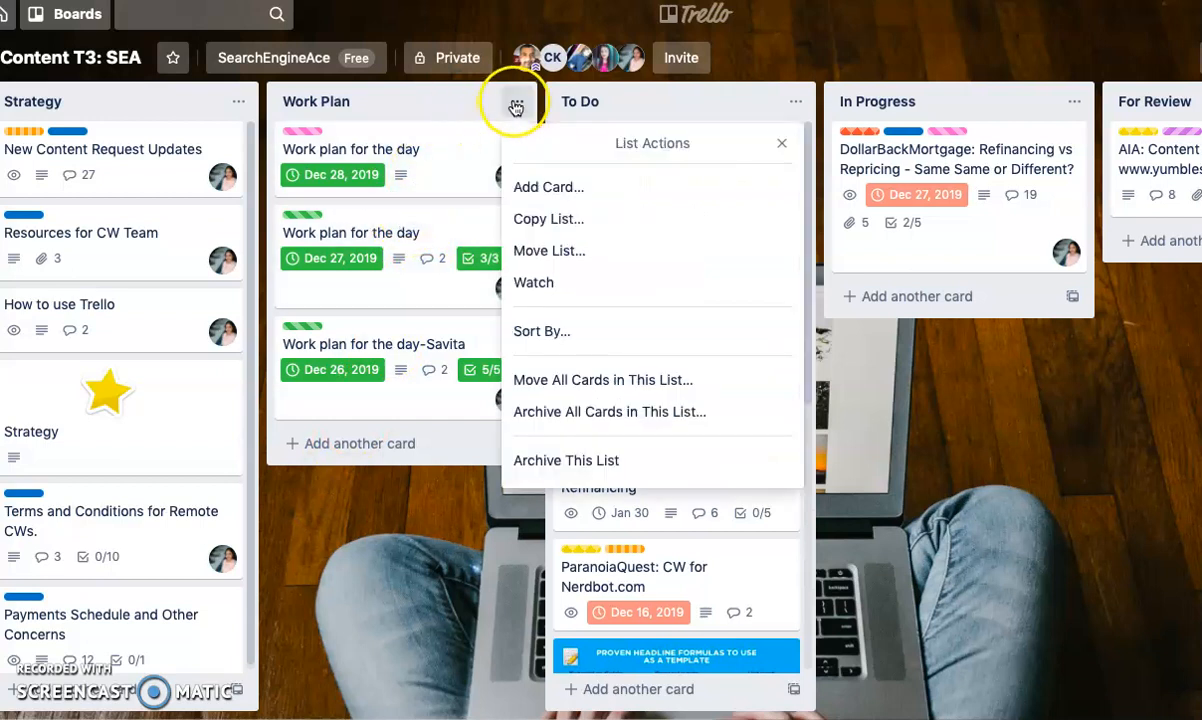
click(572, 191)
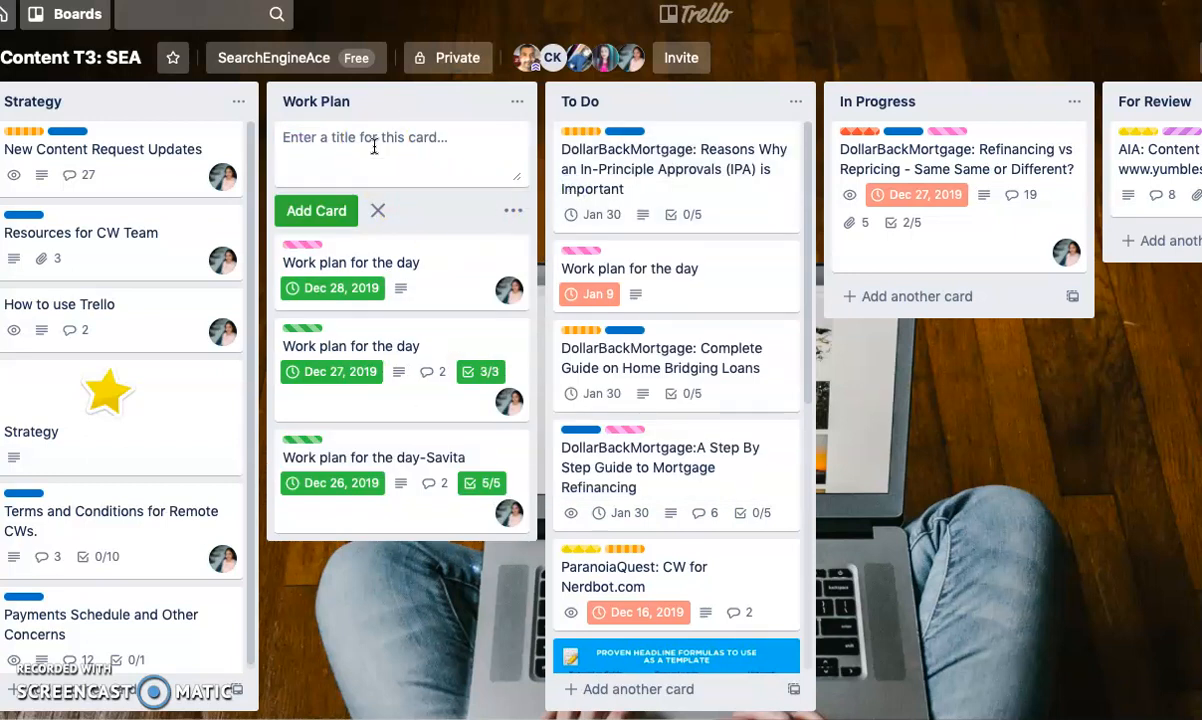
text(Work)
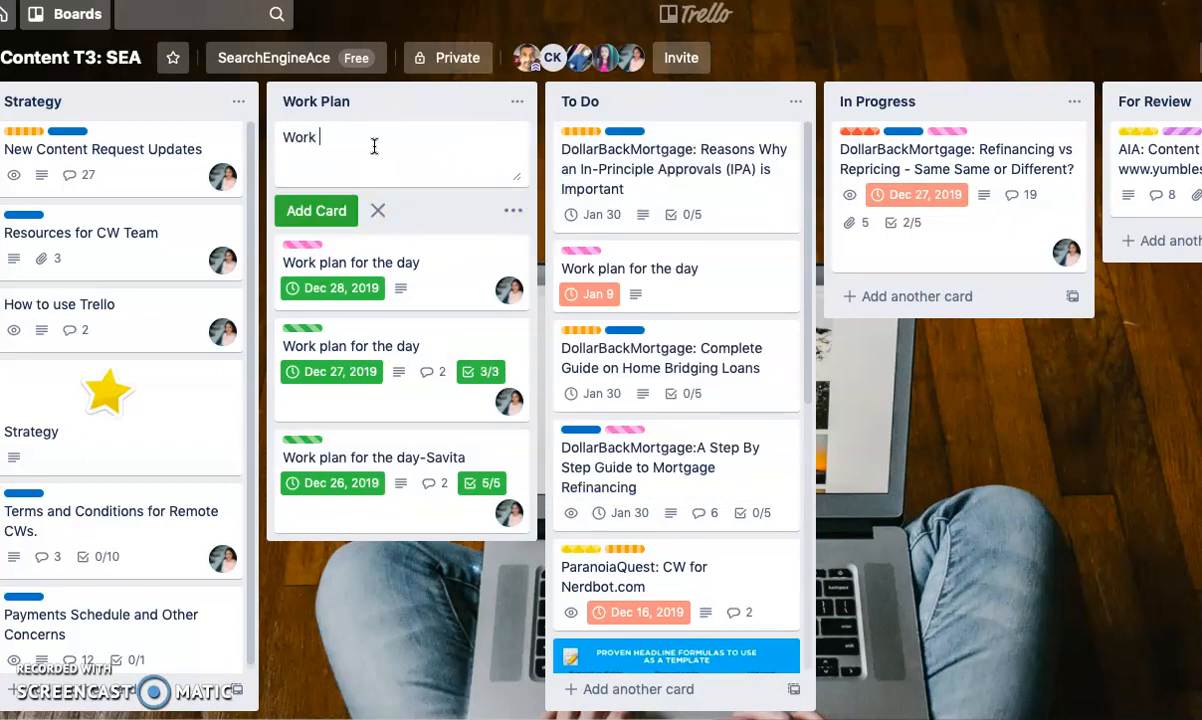
text( Plan for the Day)
key(BackSpace)
text(T)
key(Return)
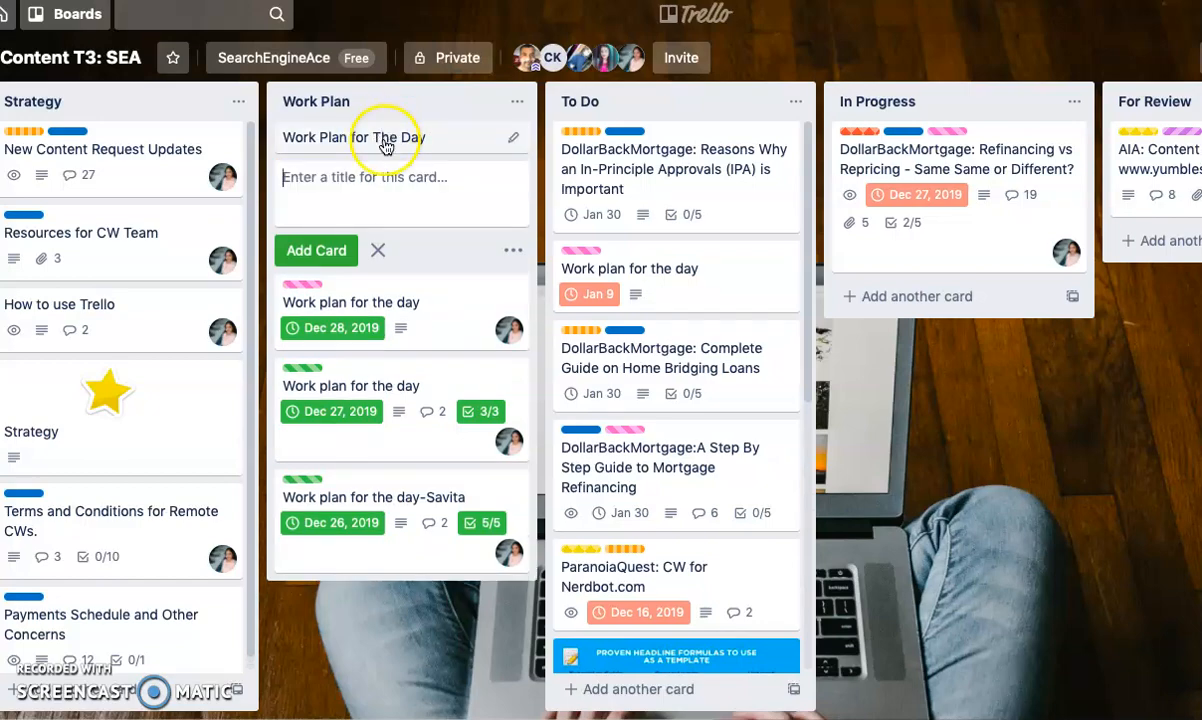
Open the new Work Plan for The Day card and assign a board member to it.
click(384, 140)
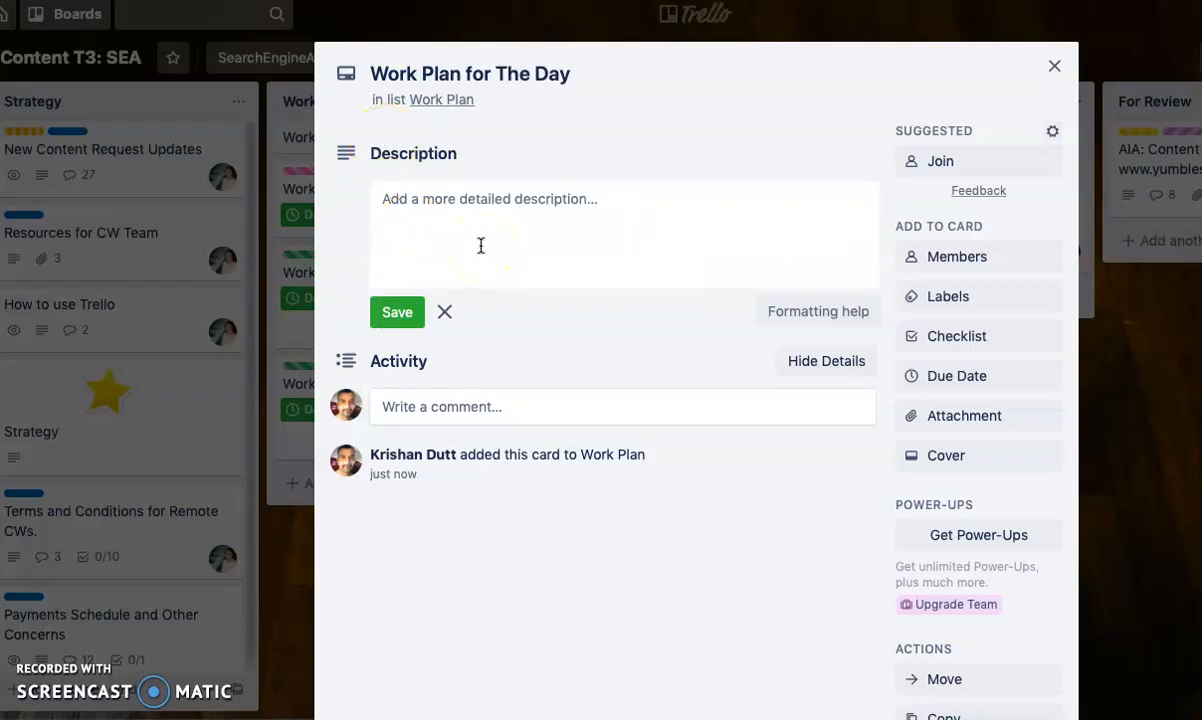
click(953, 262)
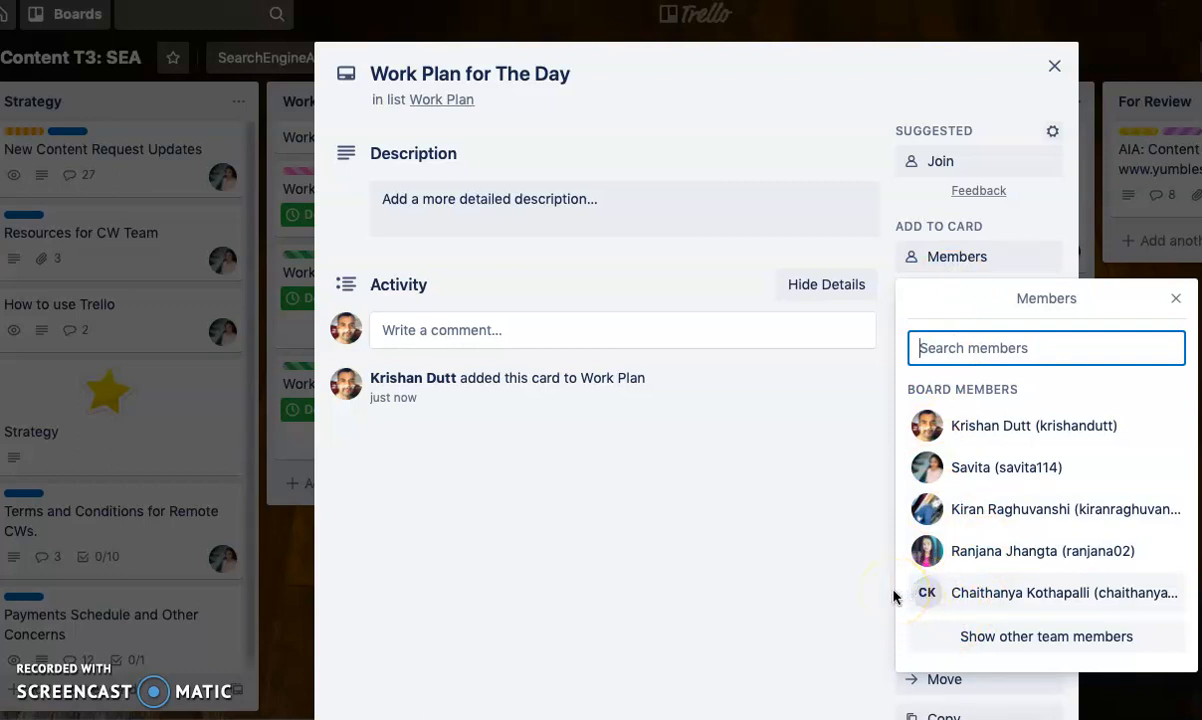
click(967, 553)
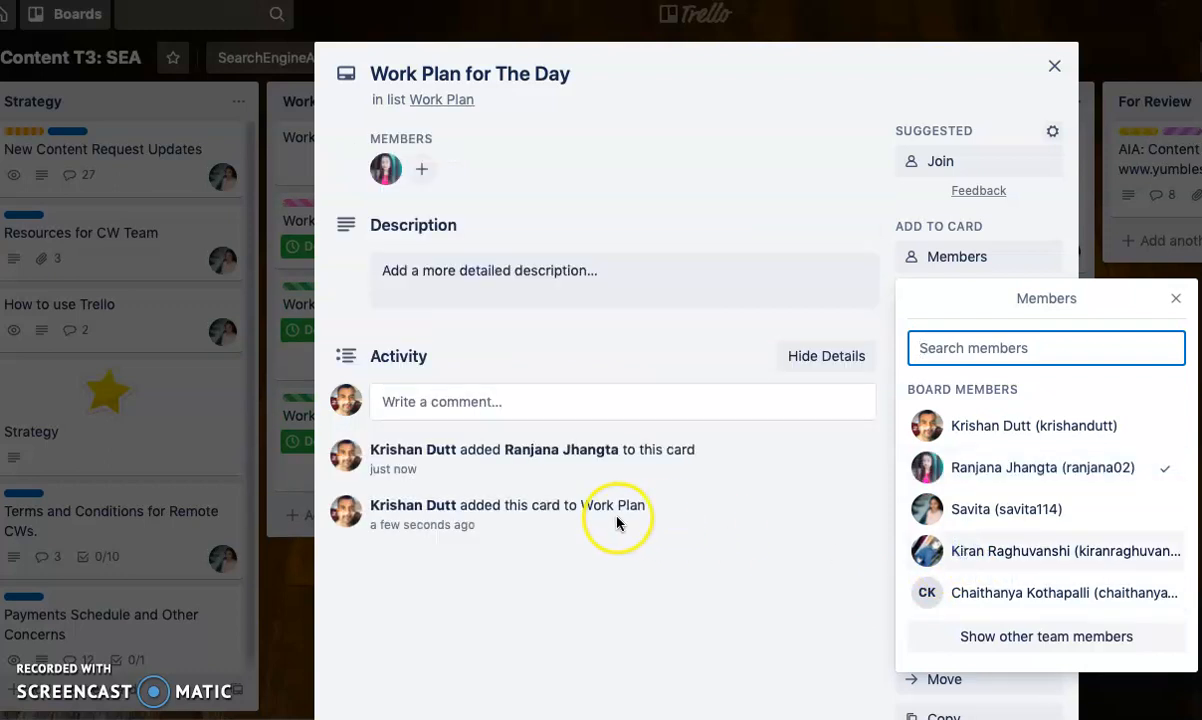
click(713, 517)
Save the description "I plan to work on at least 2 articles today. The article are:" with empty items a.) and b.), and close the card.
click(523, 278)
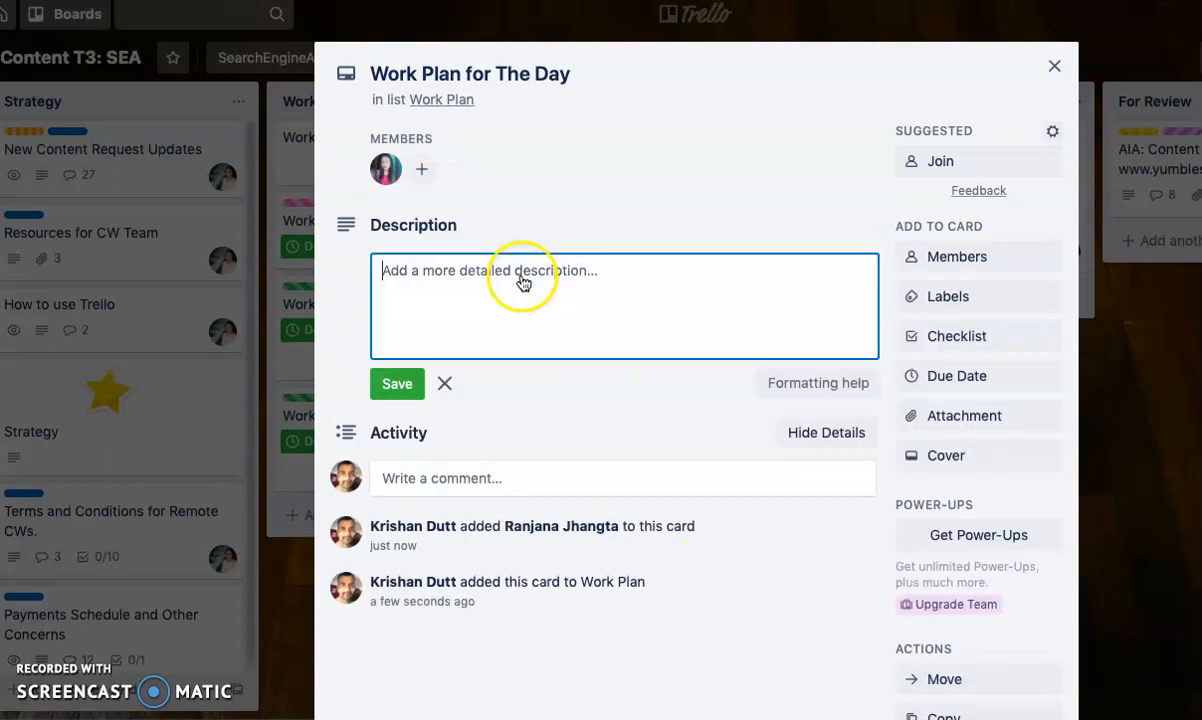
text(I plan to work on at least 2)
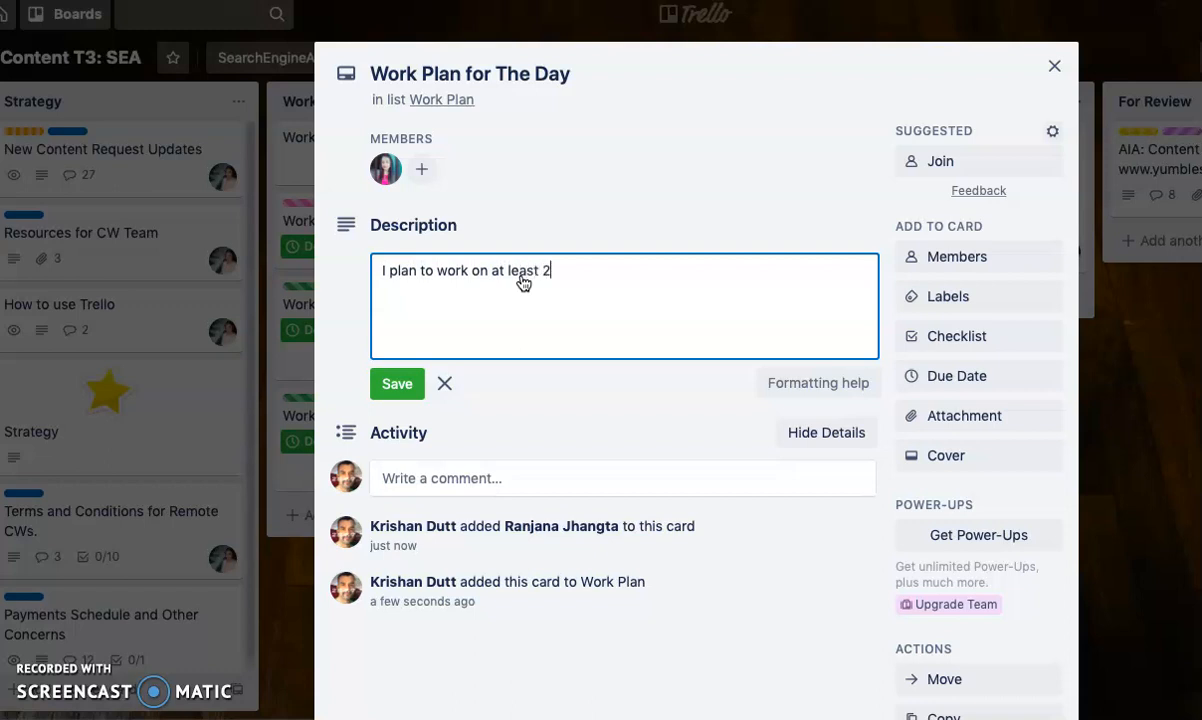
text(ticles todya)
key(BackSpace)
key(BackSpace)
text(ay.)
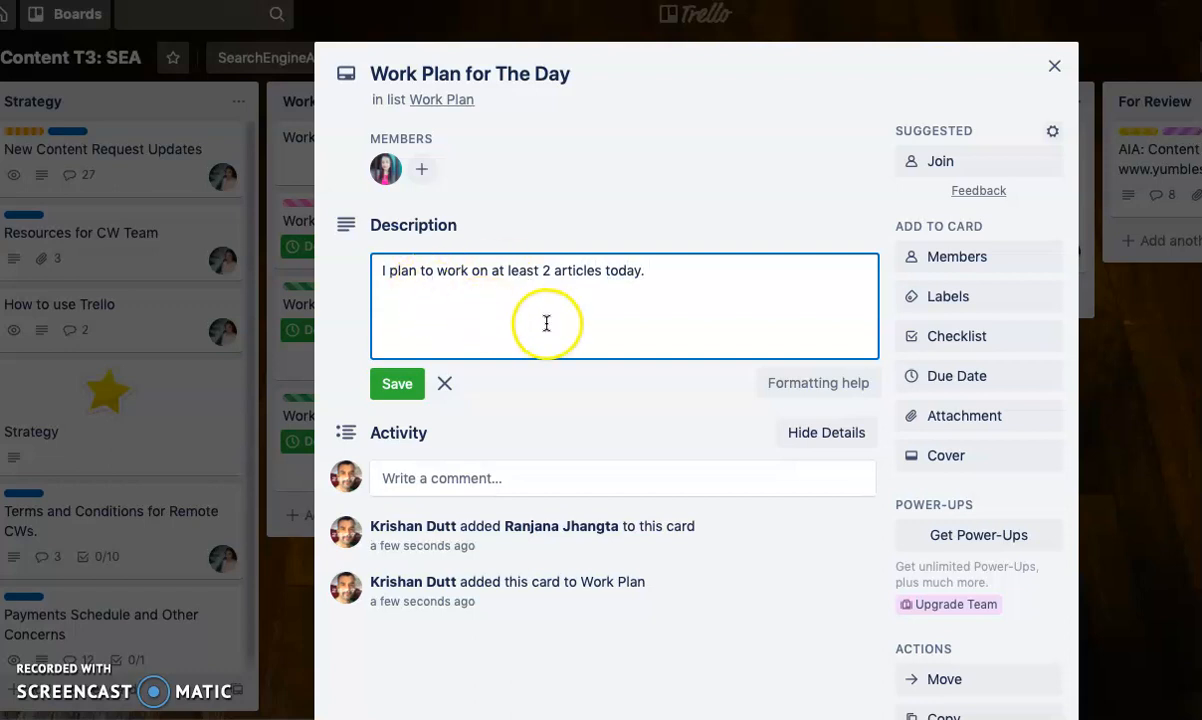
text(The article are:)
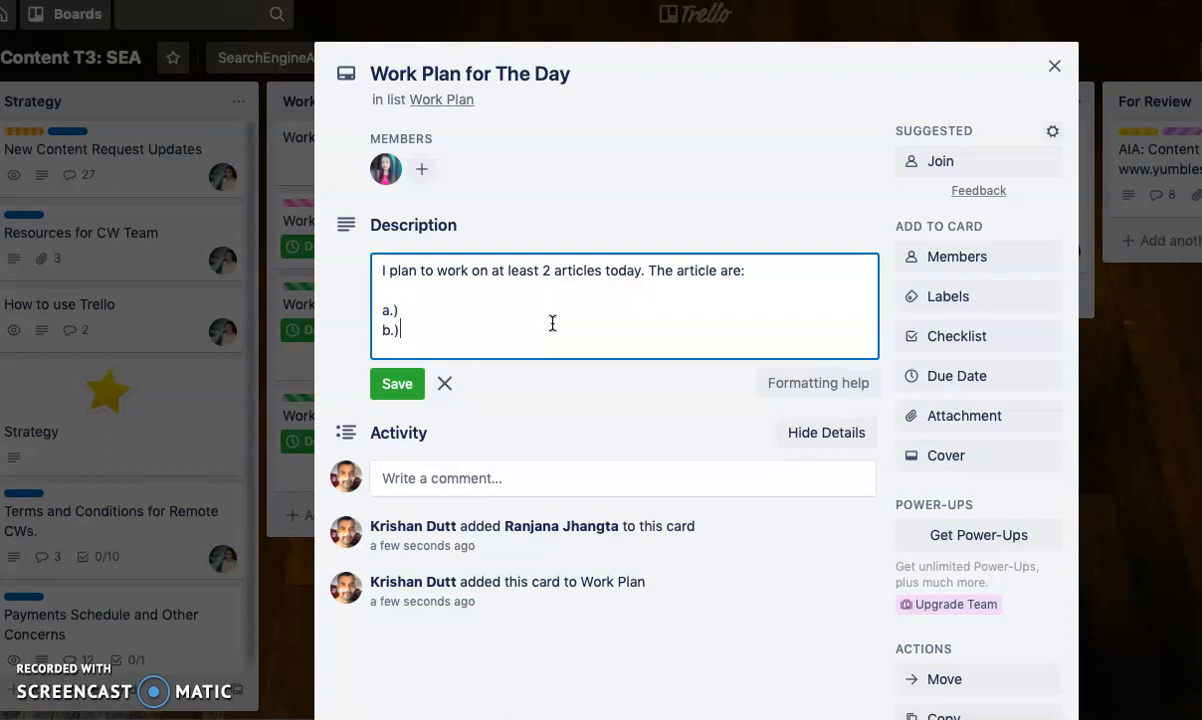
click(395, 384)
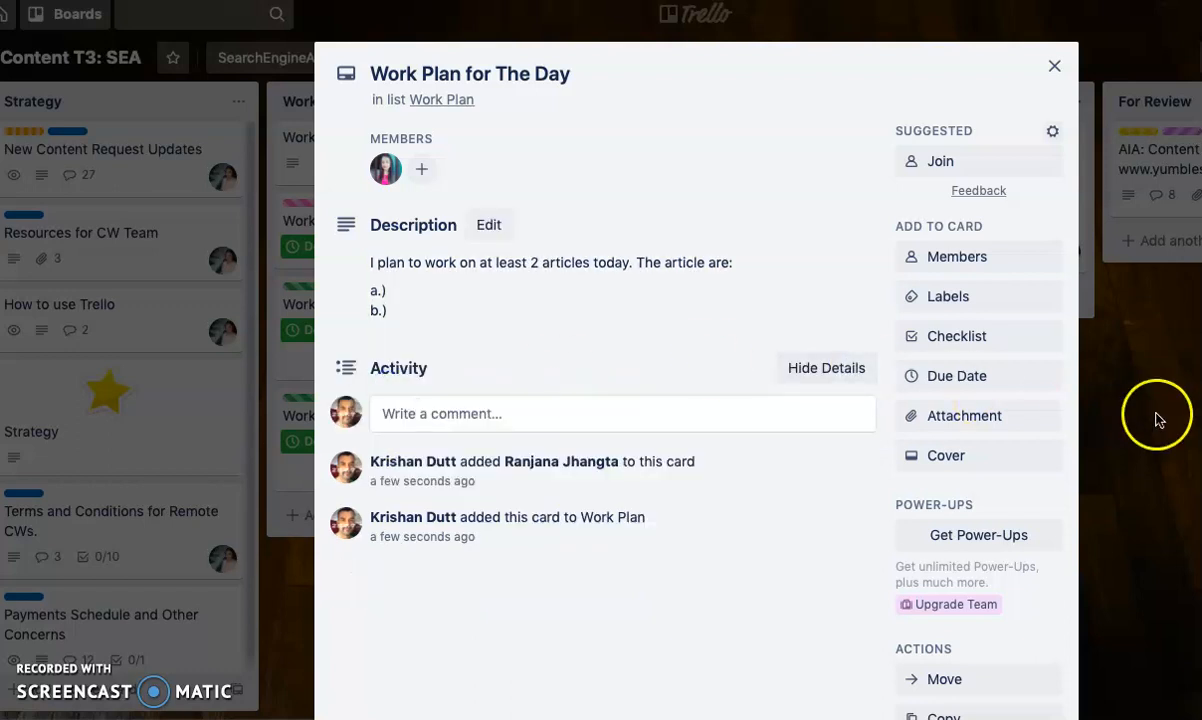
click(1157, 418)
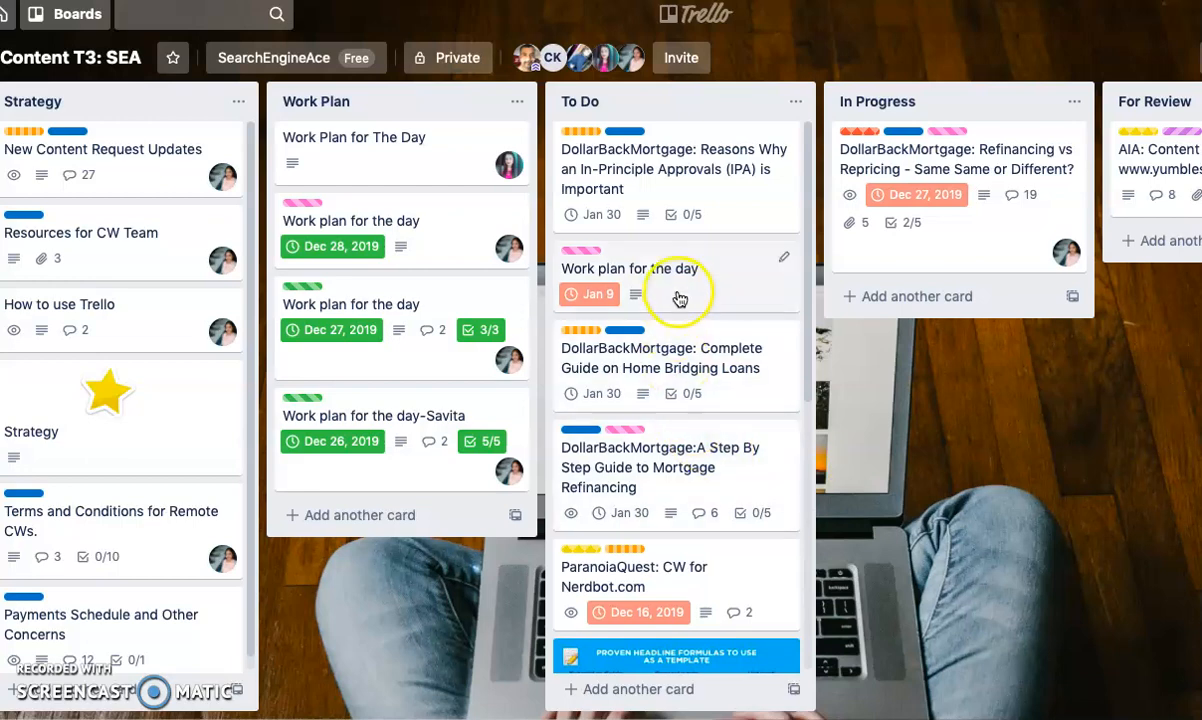
Open the To Do card "DollarBackMortgage: Complete Guide on Home Bridging Loans" and review its description and checklist.
scroll(680, 340, down, 5)
scroll(682, 351, up, 5)
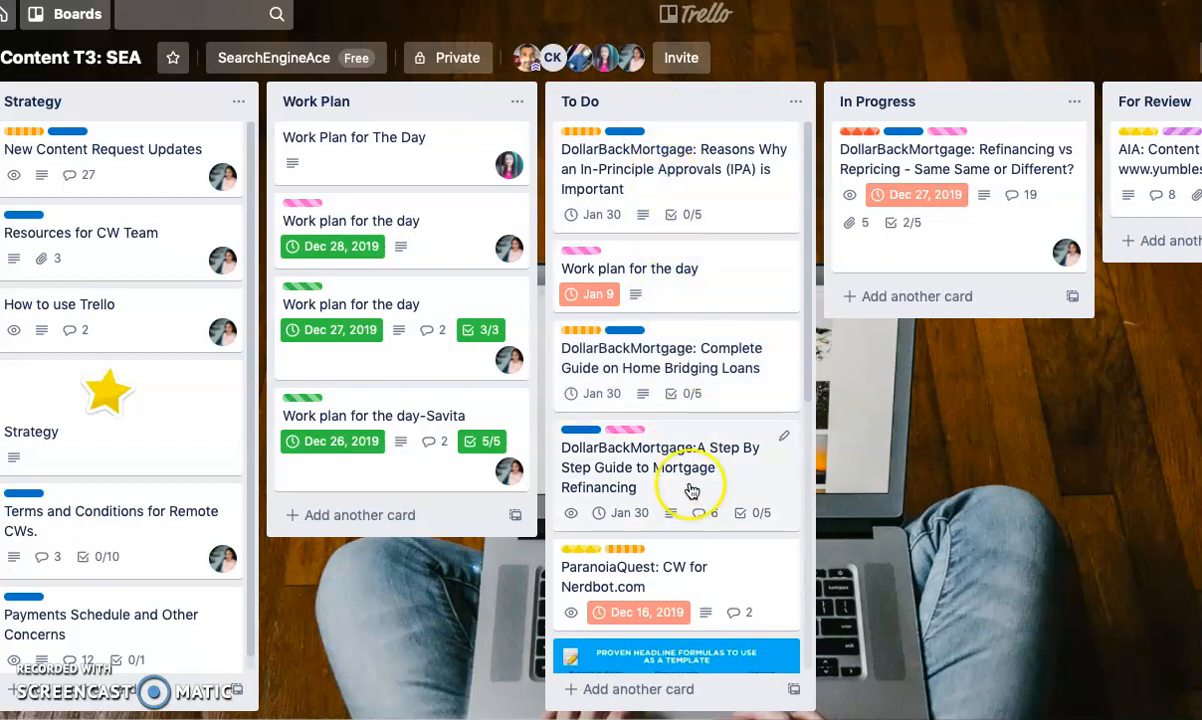
click(703, 357)
scroll(612, 428, down, 3)
scroll(612, 430, up, 3)
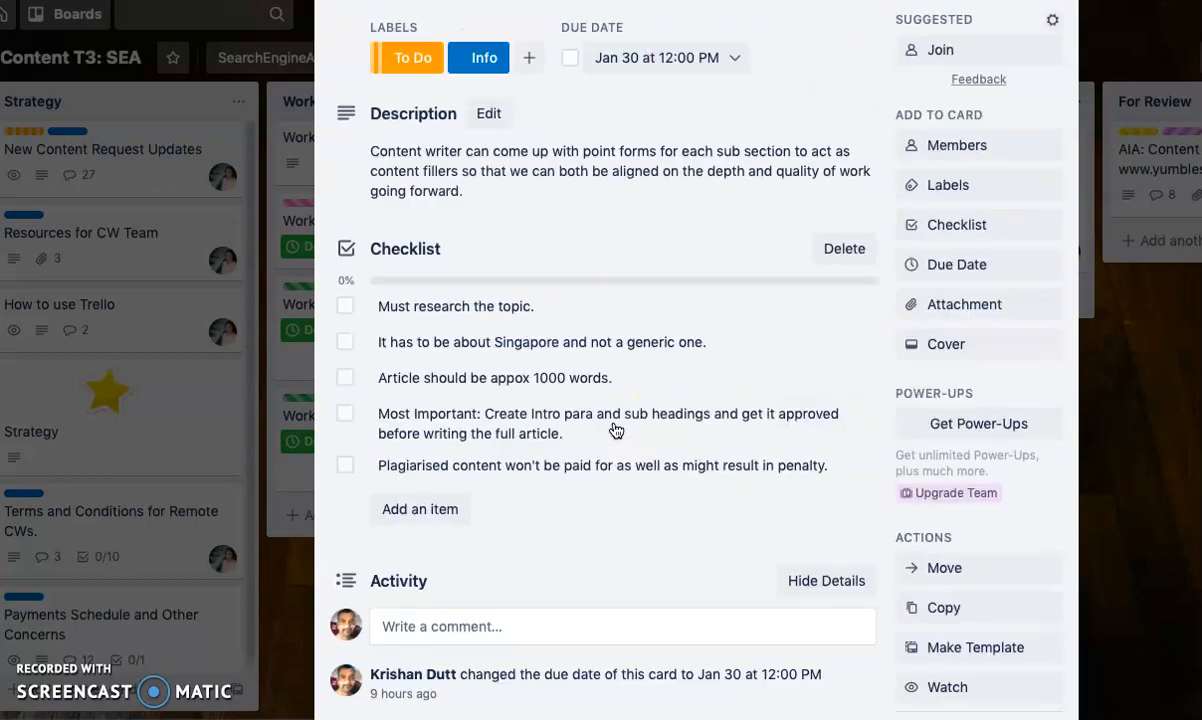
Start a comment on the card and look through the list of members who can be mentioned.
scroll(578, 545, down, 3)
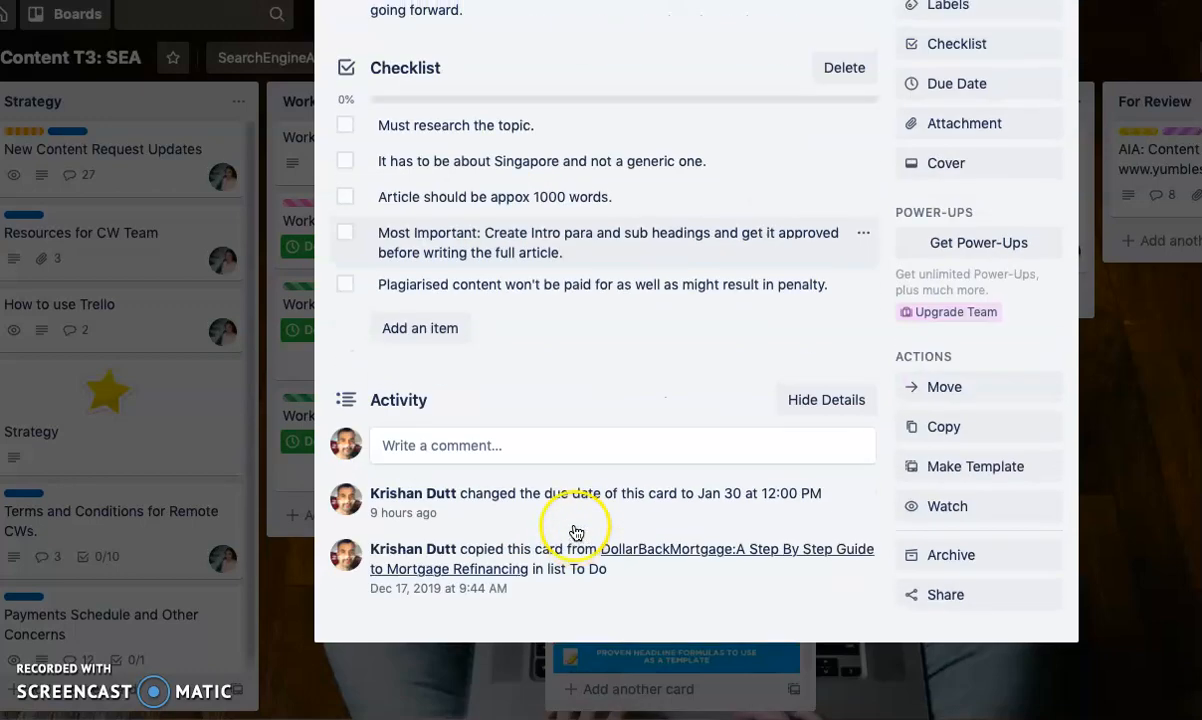
click(455, 476)
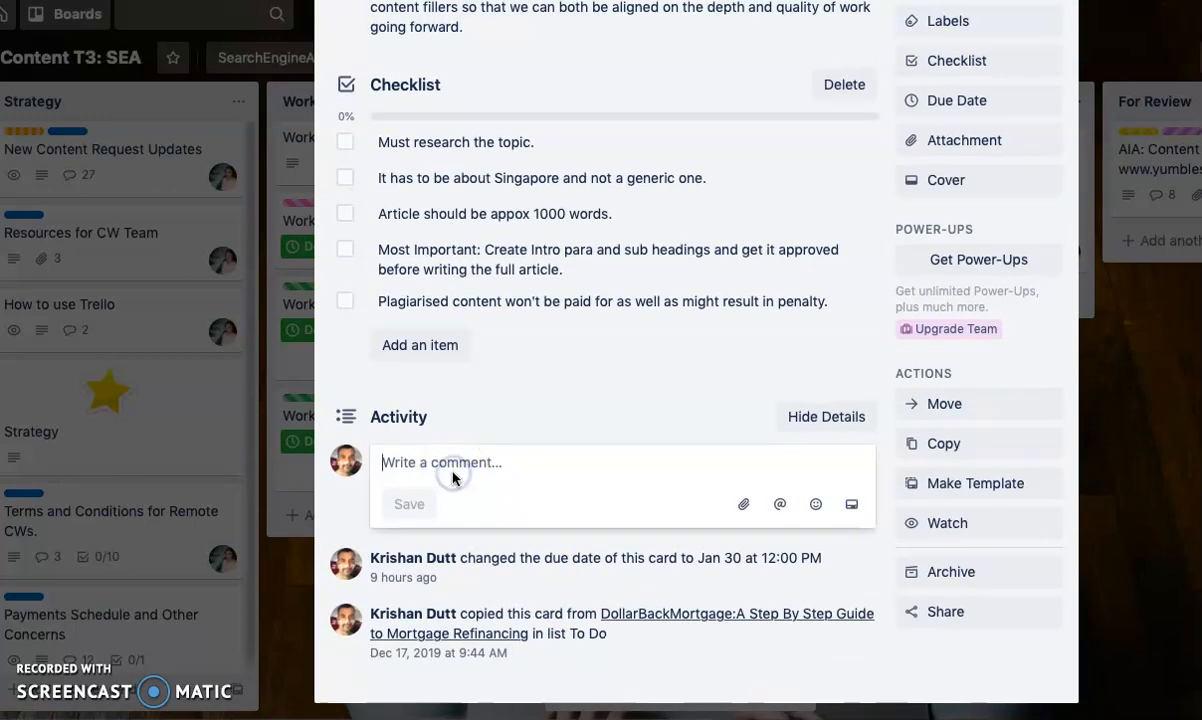
scroll(523, 421, up, 3)
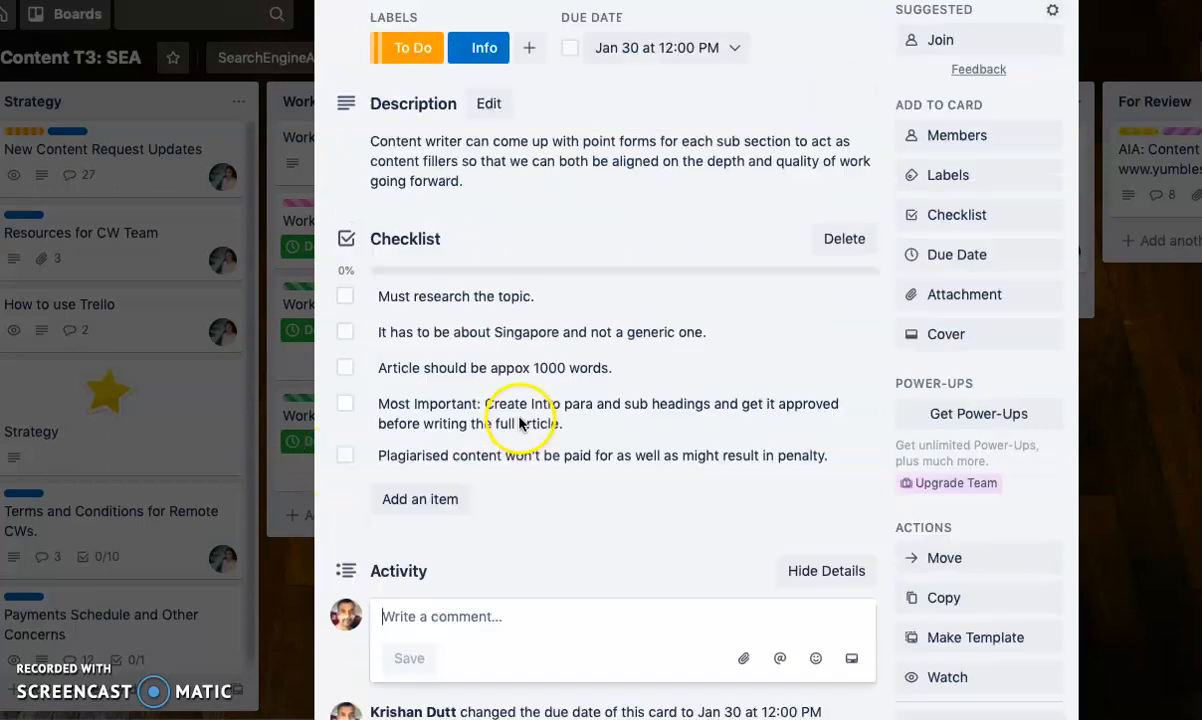
scroll(378, 320, down, 3)
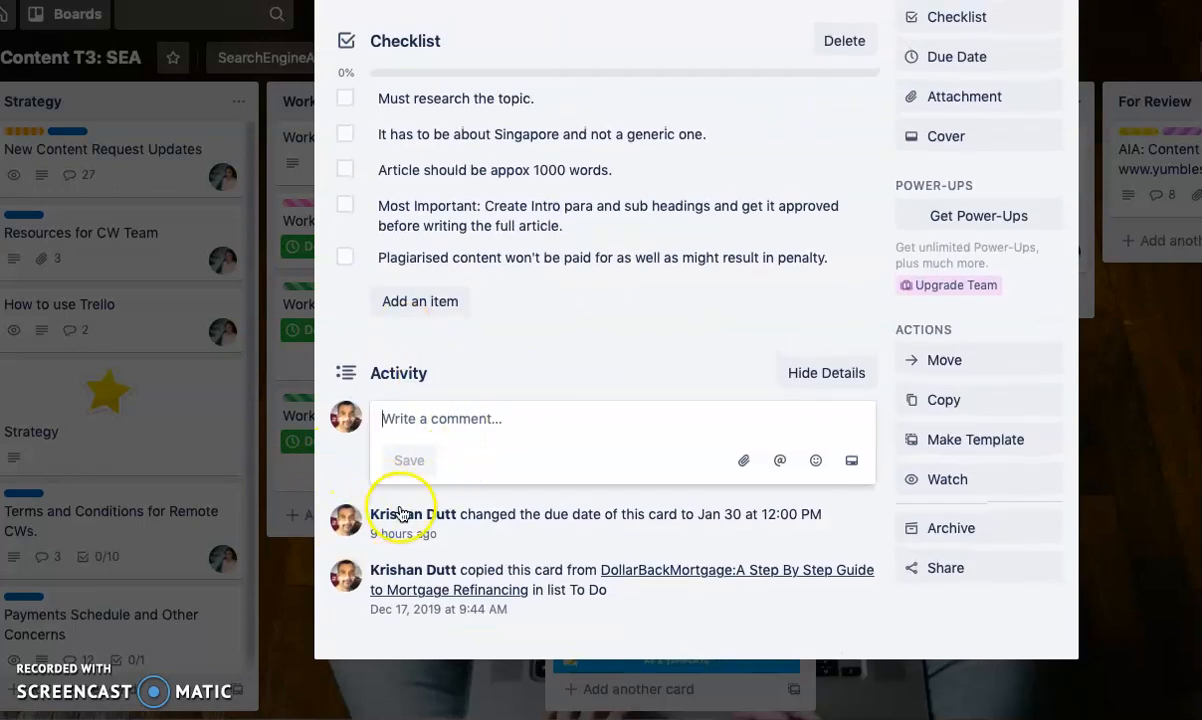
click(581, 412)
click(779, 460)
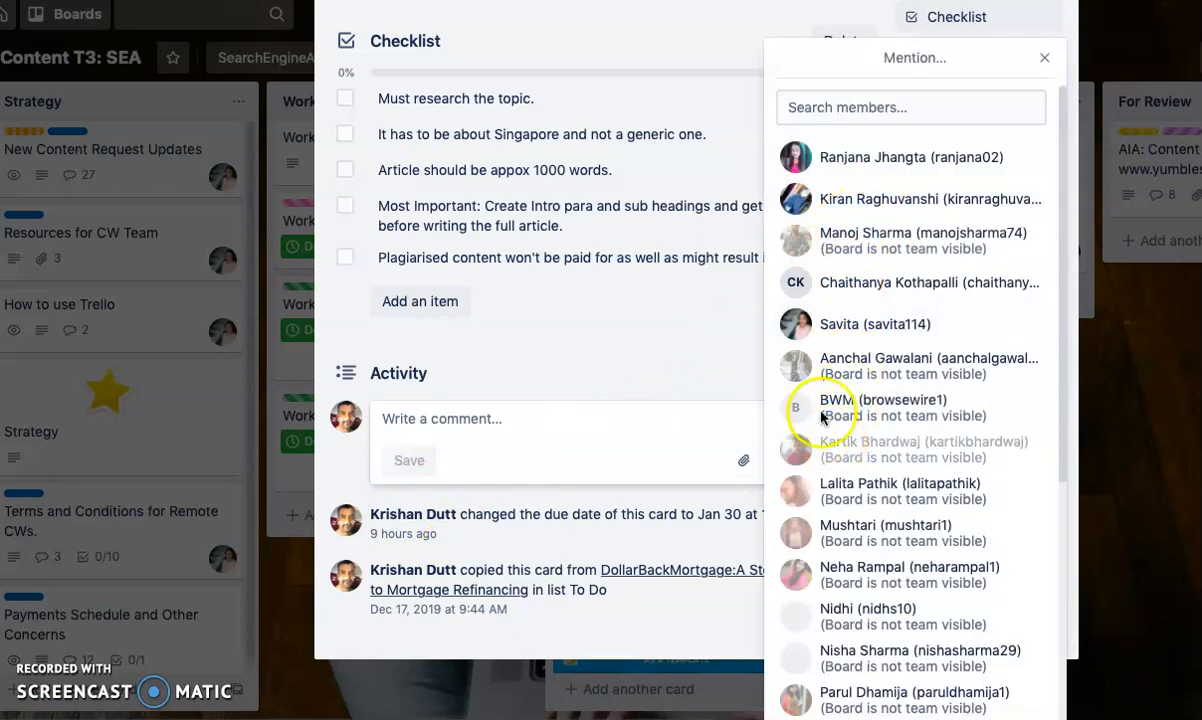
click(601, 447)
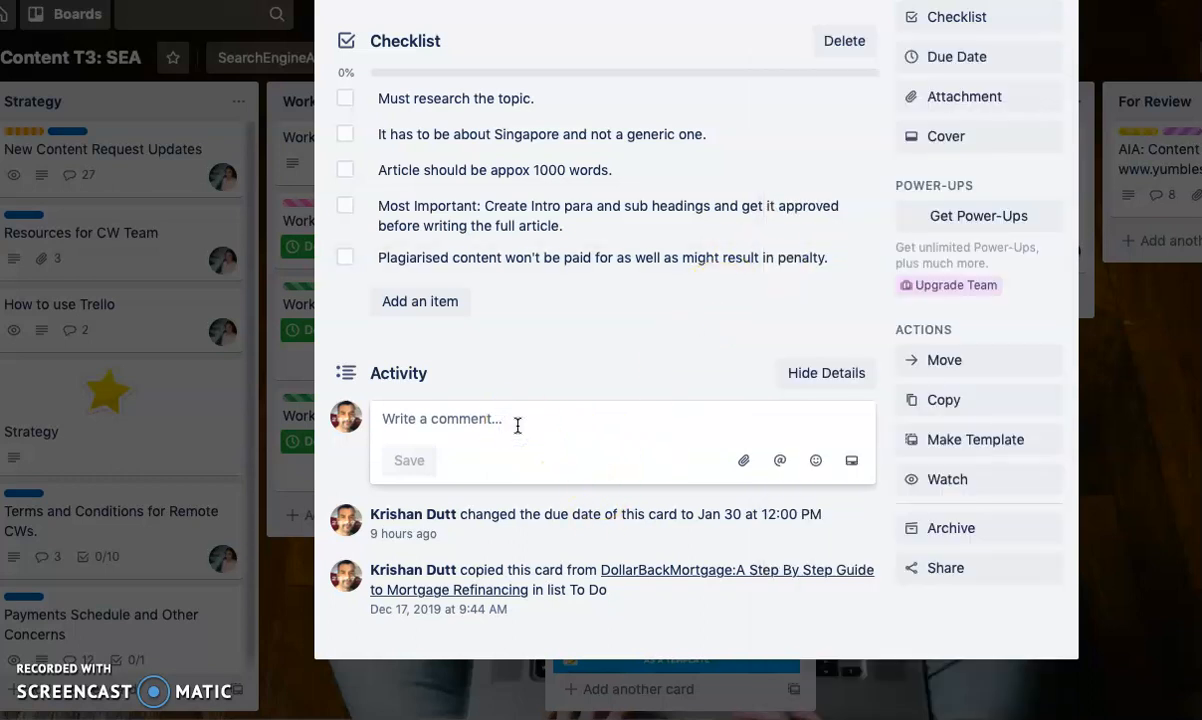
text(@kri)
key(Return)
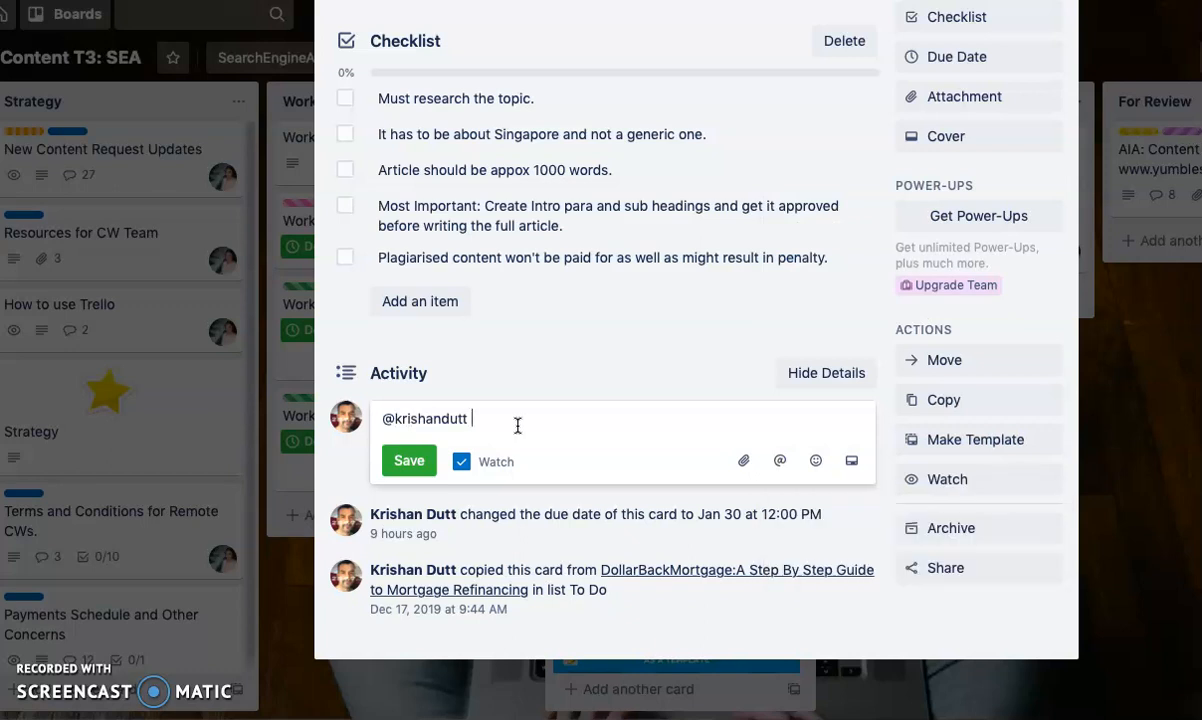
text(Query)
key(BackSpace)
key(BackSpace)
key(BackSpace)
key(BackSpace)
key(BackSpace)
key(BackSpace)
key(BackSpace)
key(BackSpace)
key(BackSpace)
key(BackSpace)
key(BackSpace)
key(BackSpace)
key(BackSpace)
key(BackSpace)
key(BackSpace)
key(BackSpace)
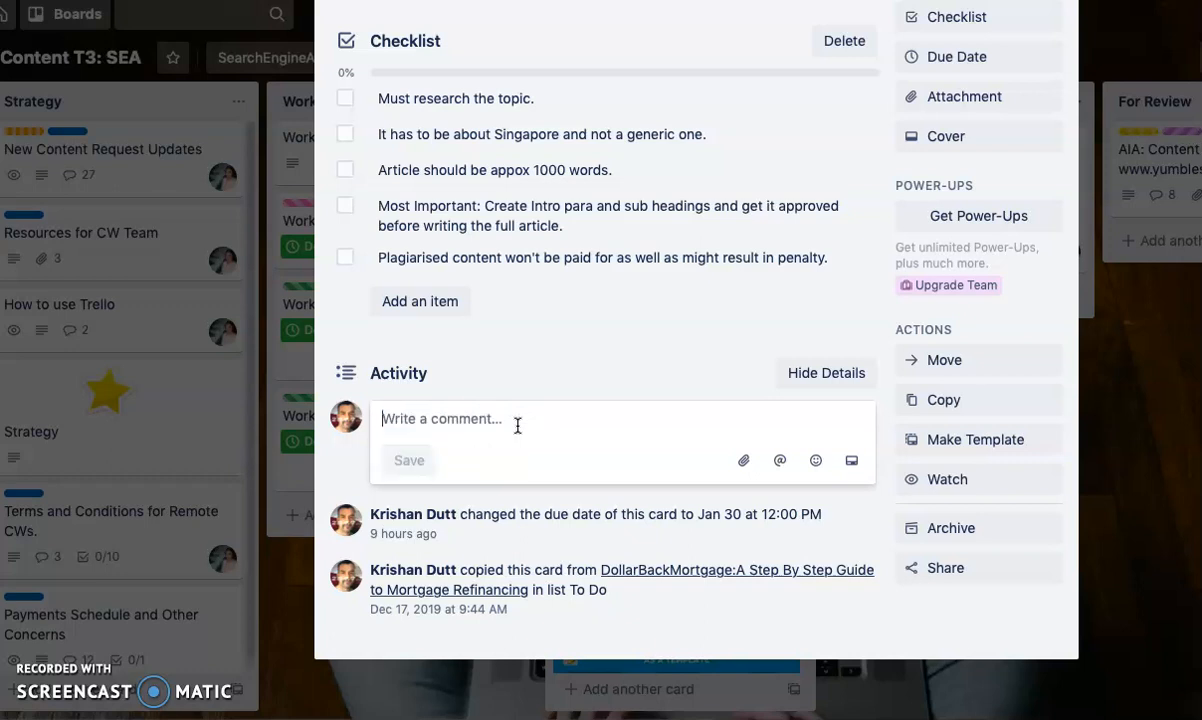
Look at the board members available for assignment to the card and dismiss the list.
scroll(517, 425, up, 5)
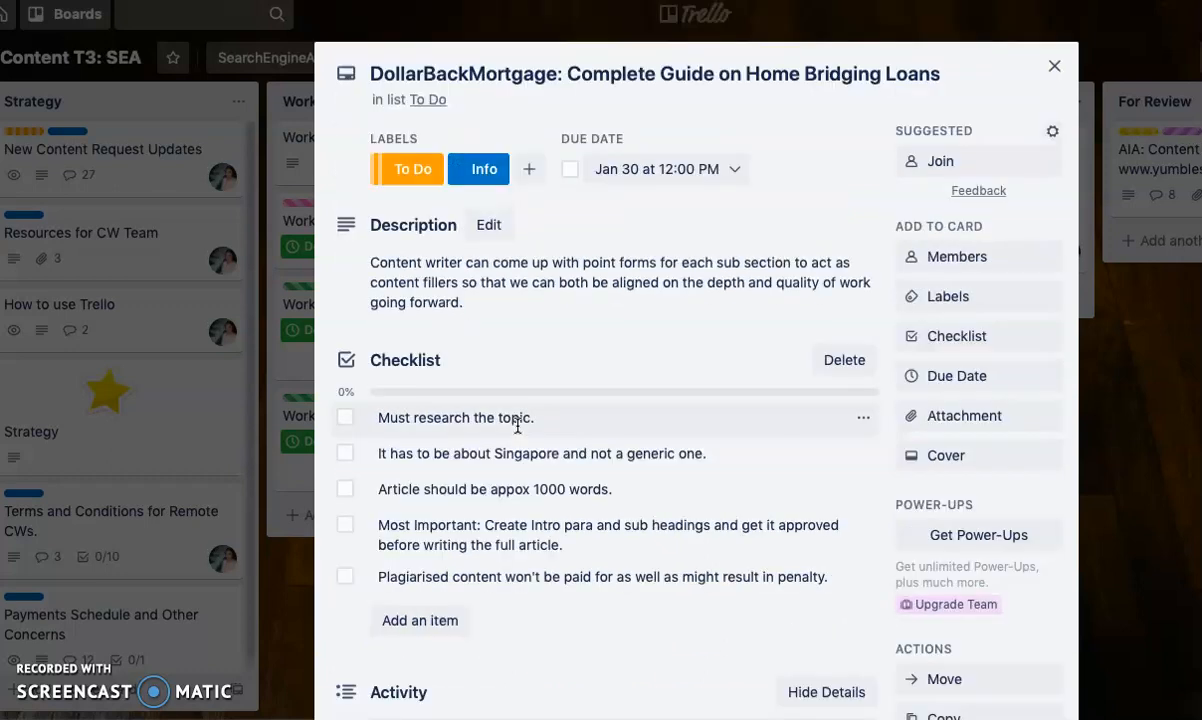
click(957, 258)
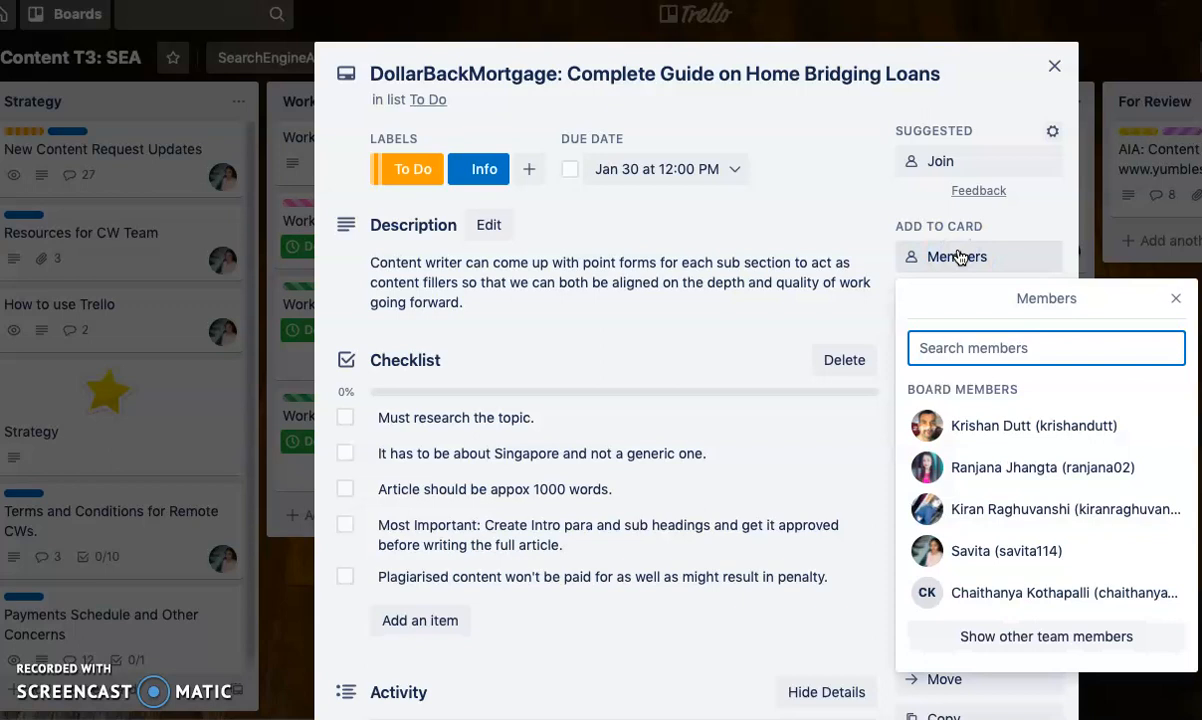
click(762, 421)
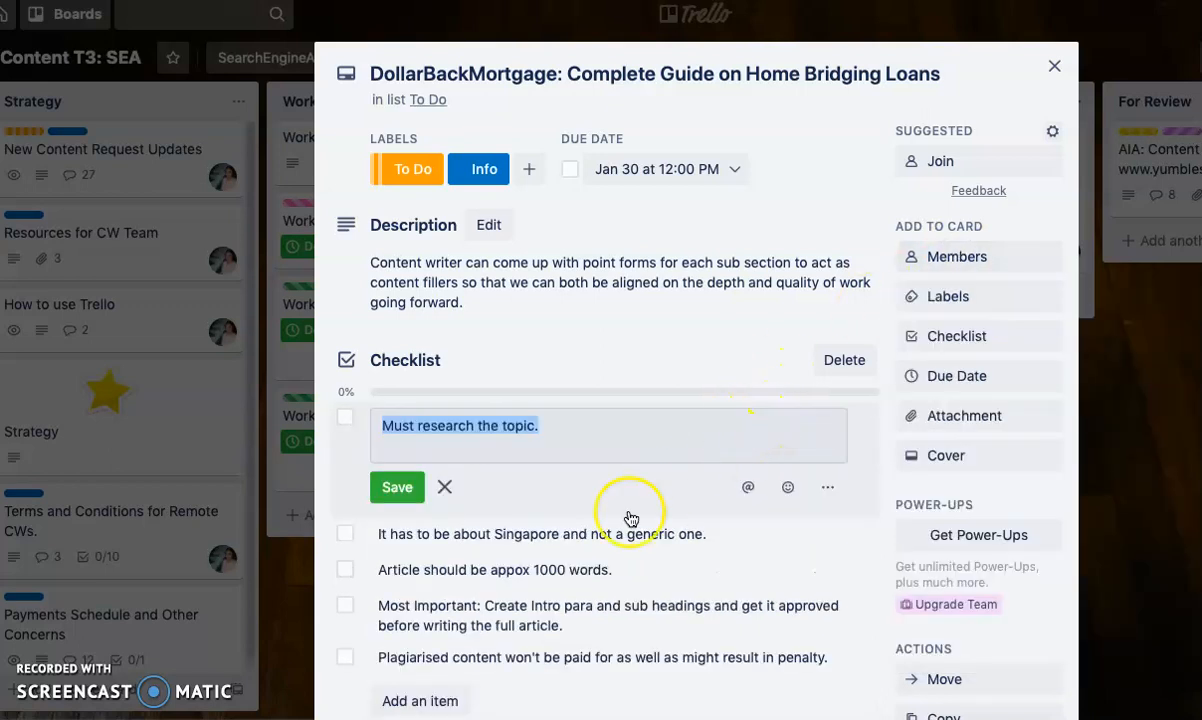
Post the comment "I have started working on it. cc" followed by a mention of the board member, and close the card.
scroll(552, 572, down, 1)
scroll(550, 572, down, 3)
click(491, 457)
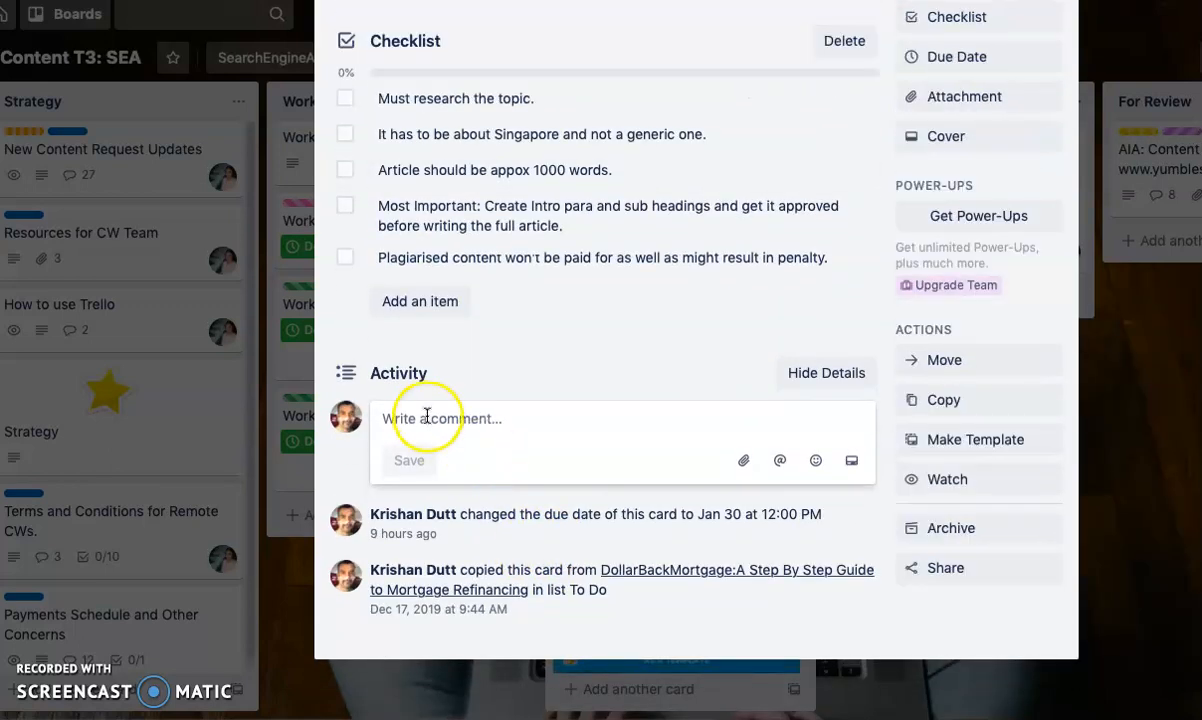
text(I ha)
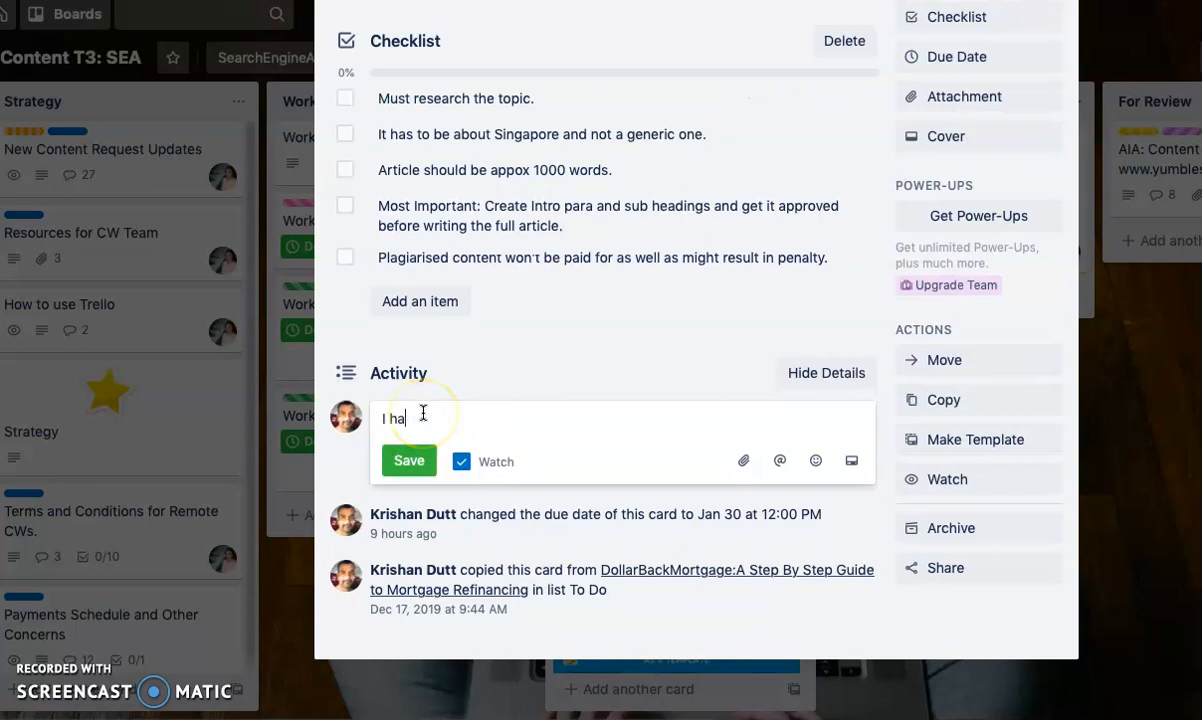
text(ve started workin)
key(BackSpace)
text(ing on it)
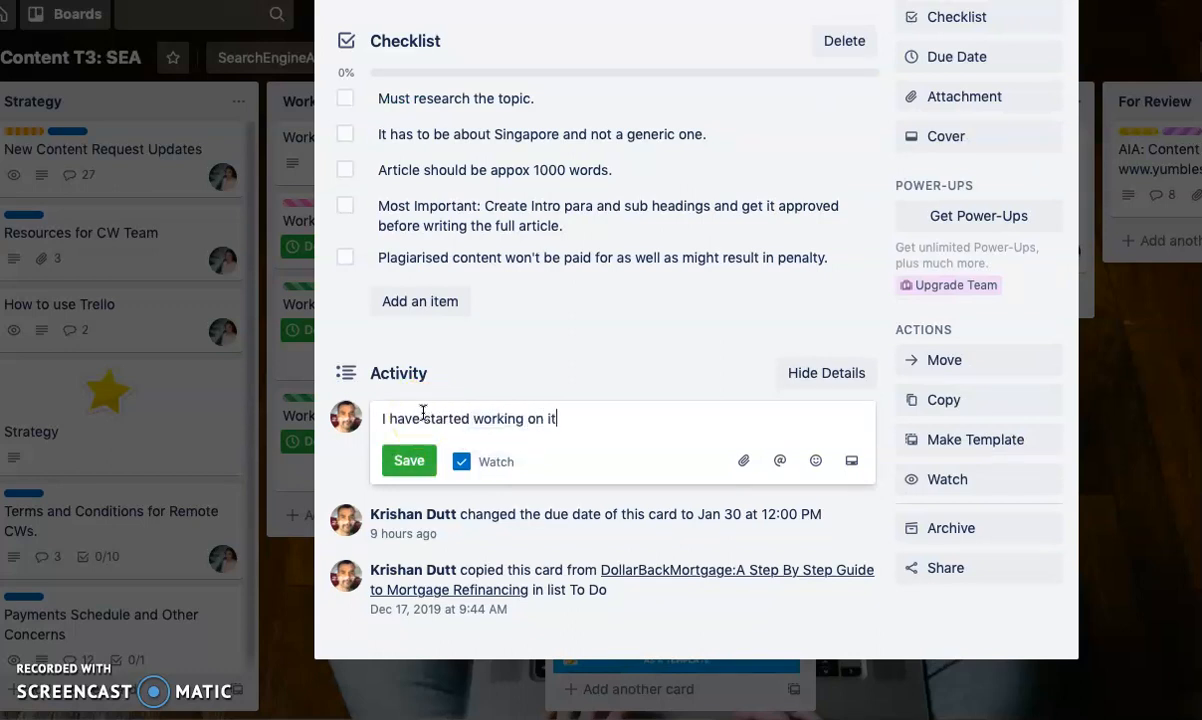
text(. cc @kri)
key(Return)
click(368, 435)
click(409, 460)
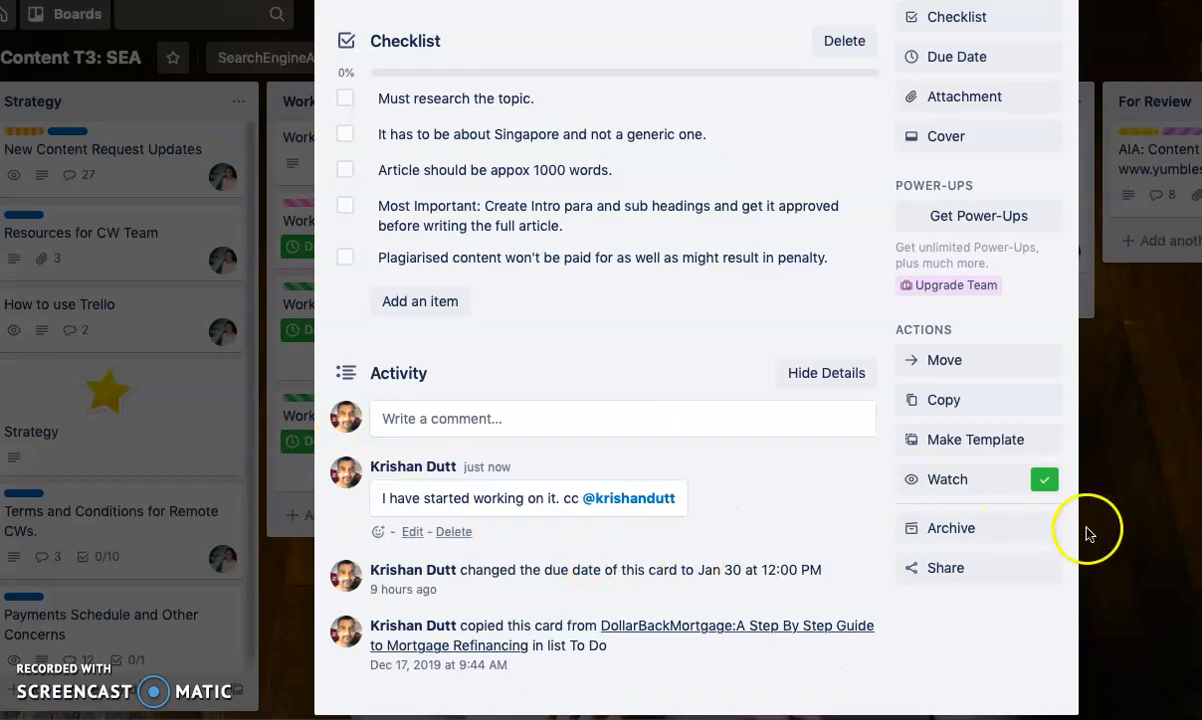
click(1121, 505)
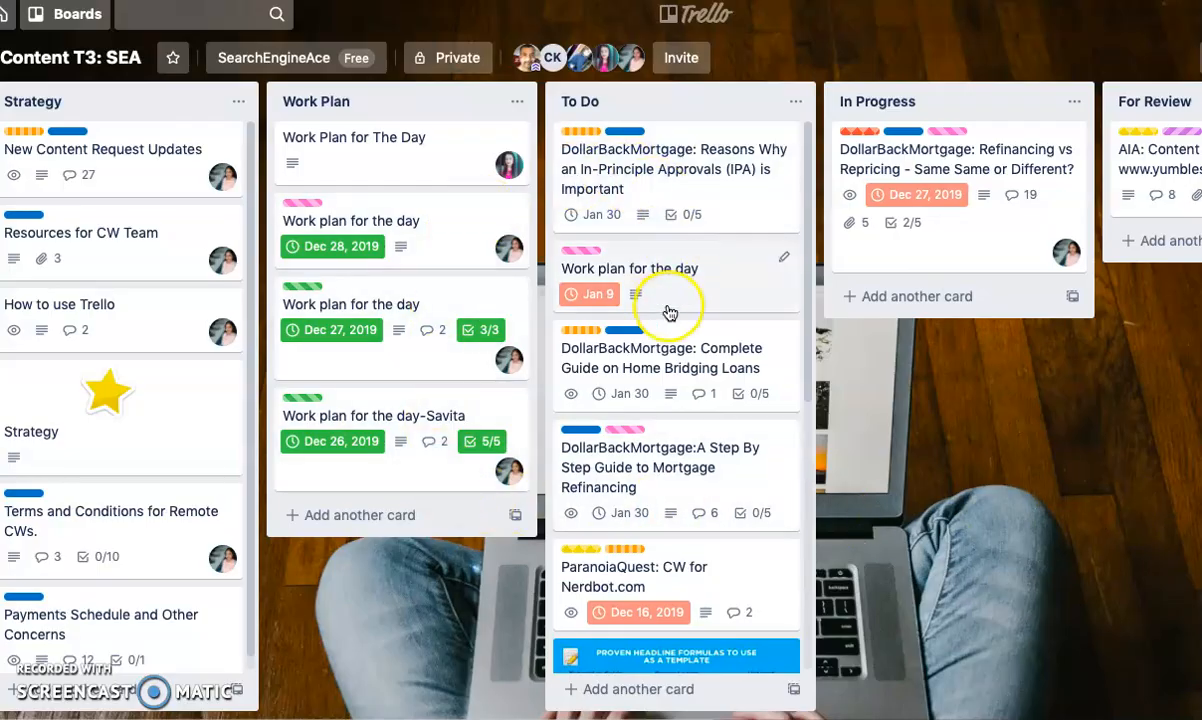
Move the Complete Guide on Home Bridging Loans card to the start of the In Progress list and add the Doing label to it.
drag(628, 344, 850, 140)
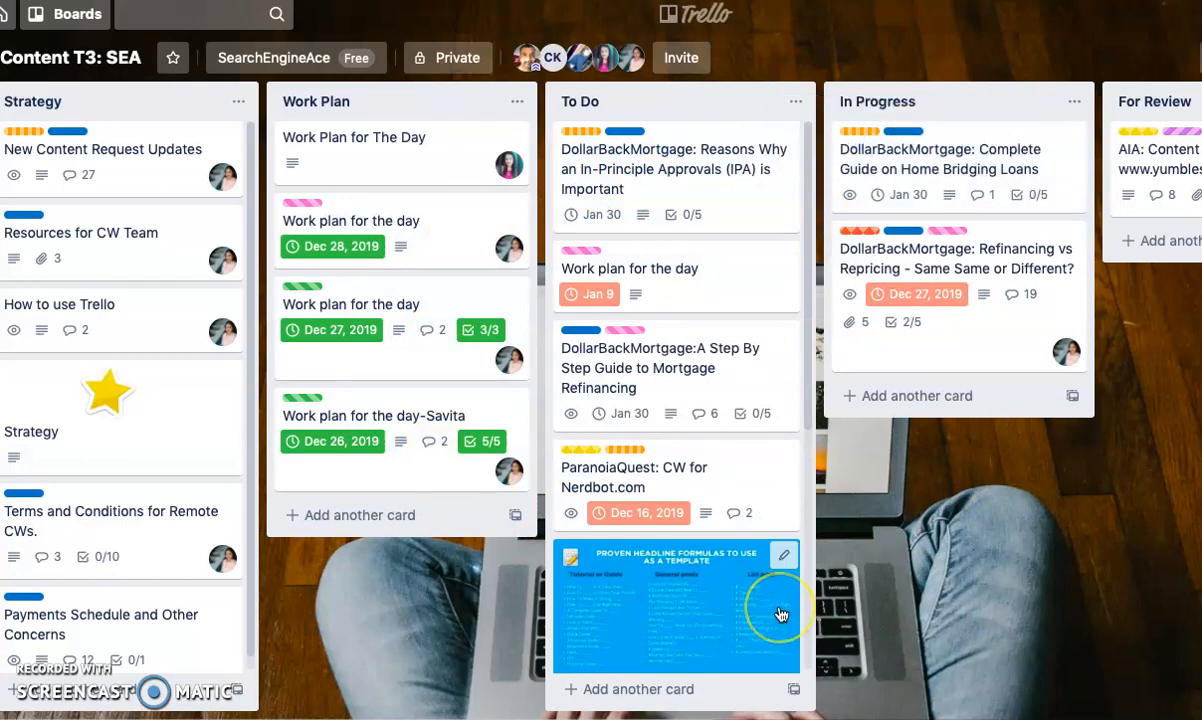
click(920, 170)
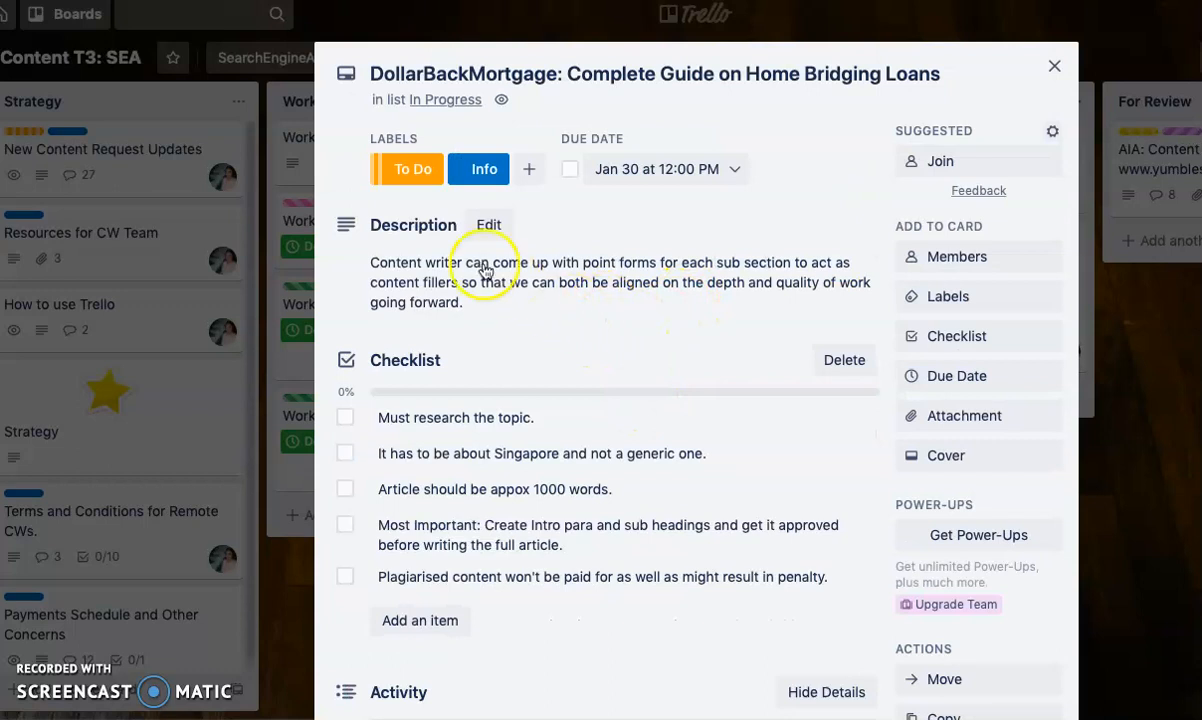
click(403, 170)
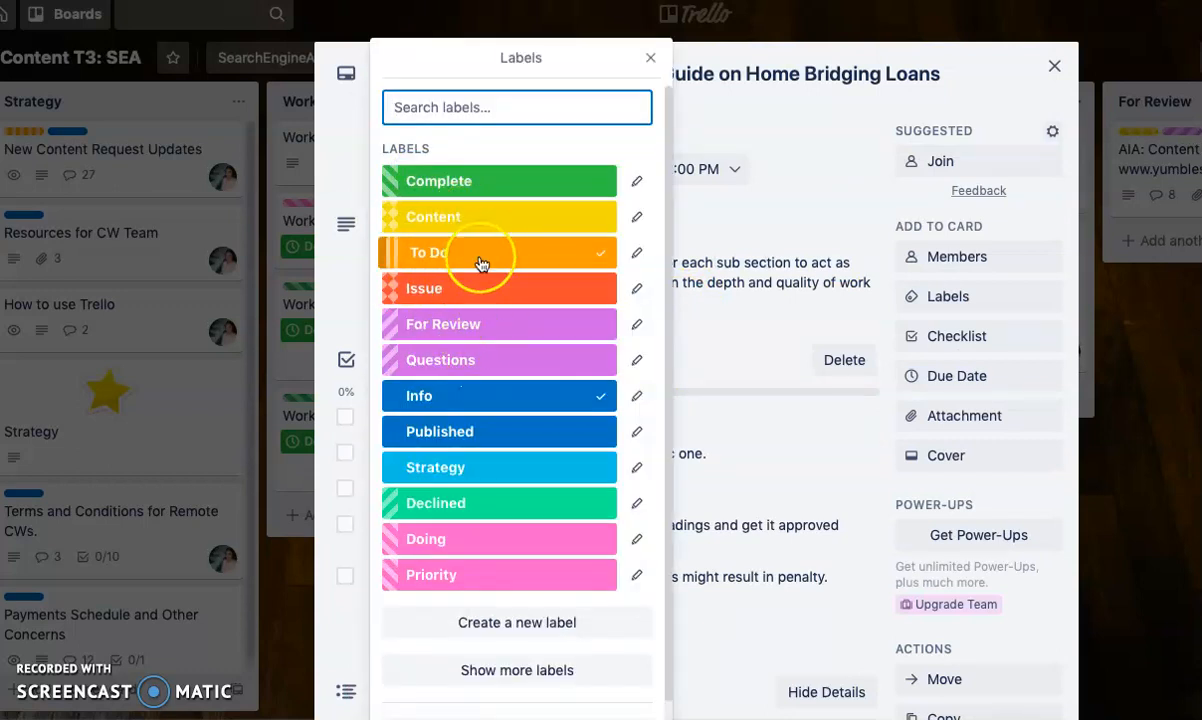
click(445, 543)
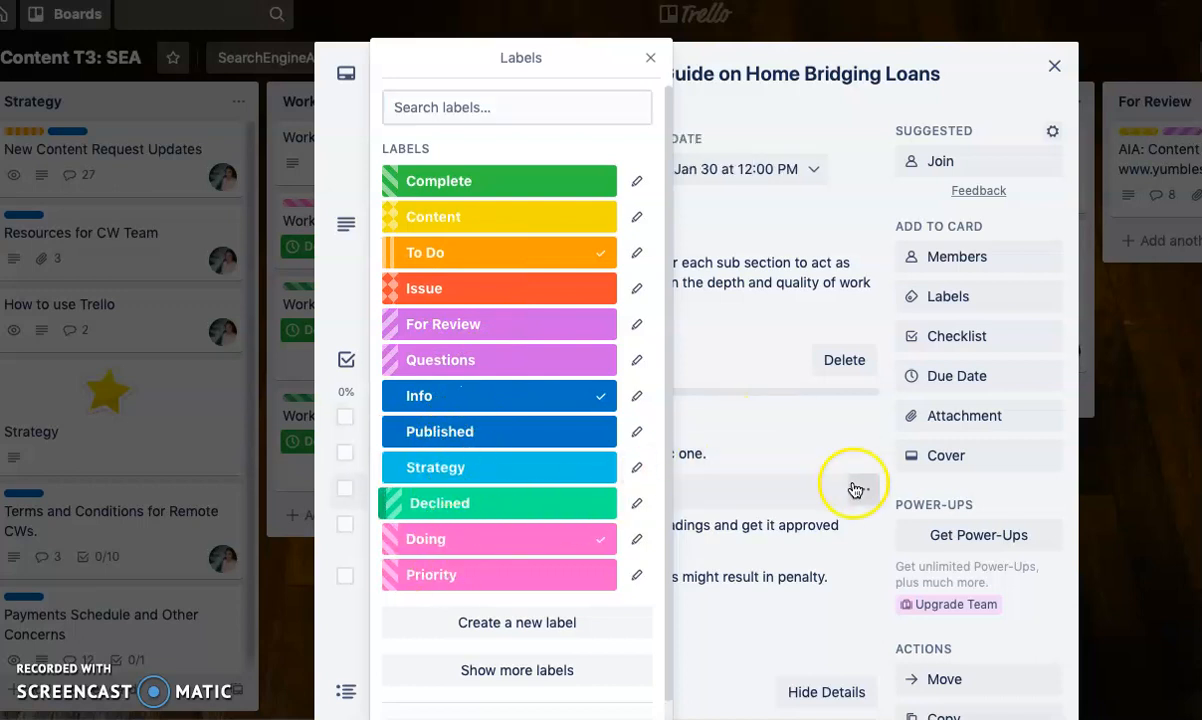
click(885, 495)
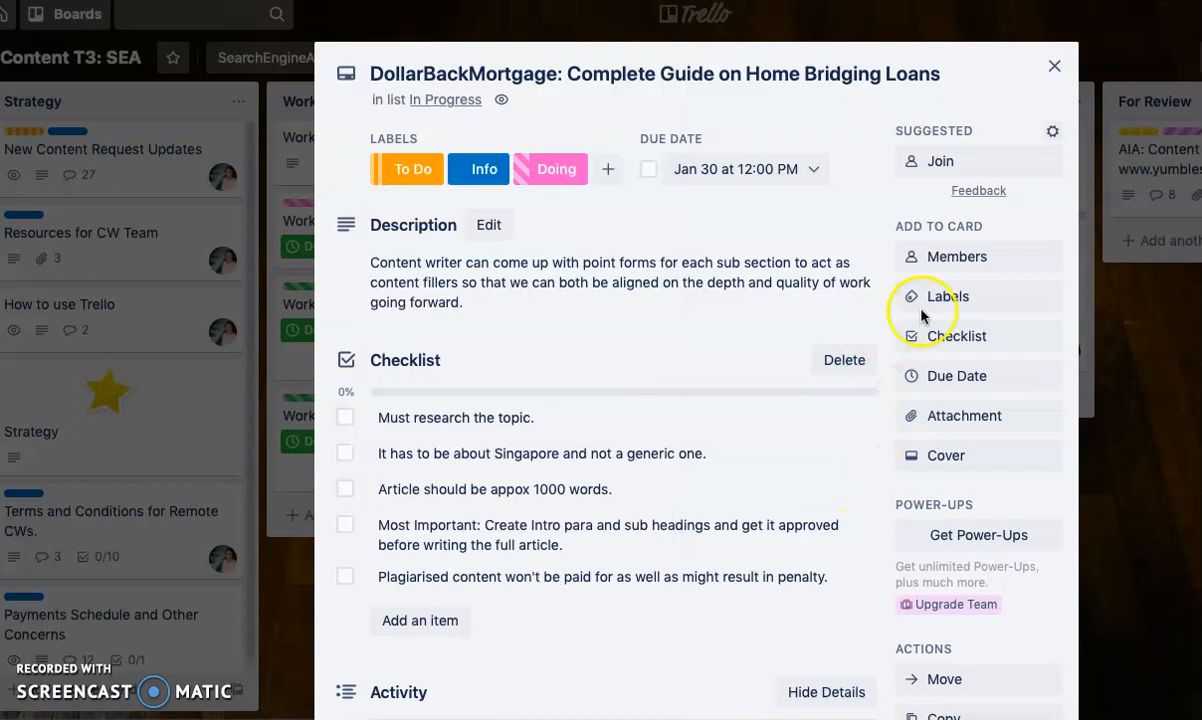
Set the card's due date to 1/28/2020 at 6:00 PM and save it.
click(965, 377)
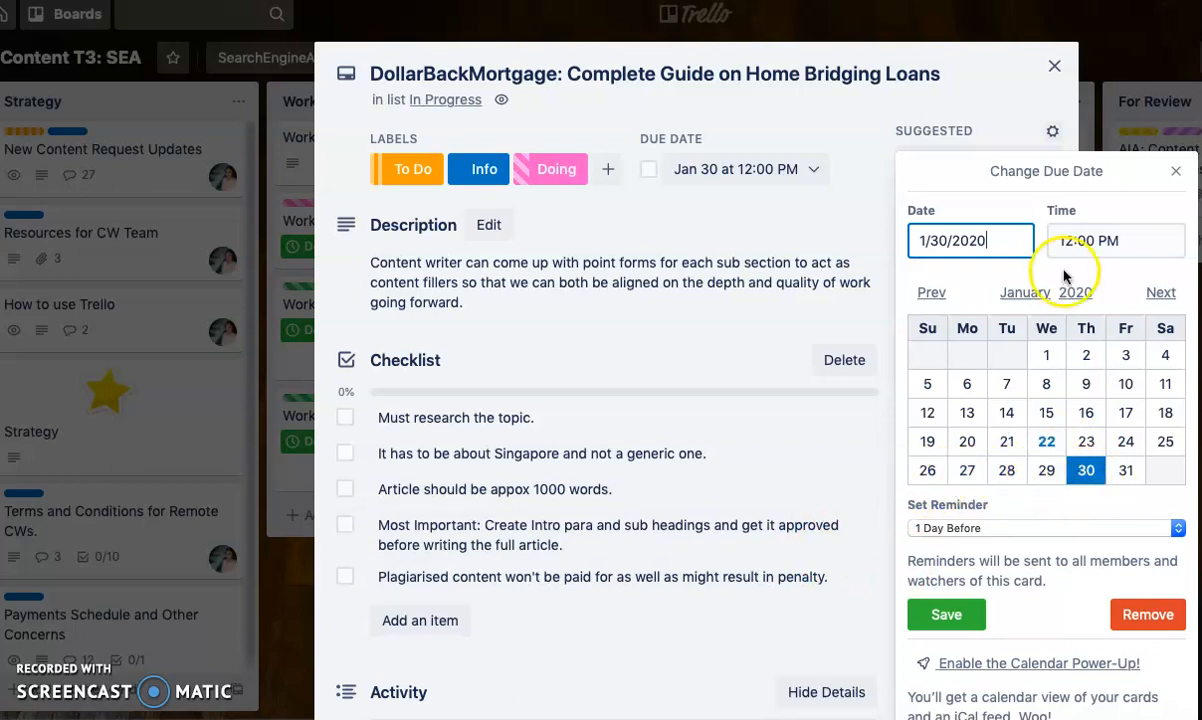
click(1003, 472)
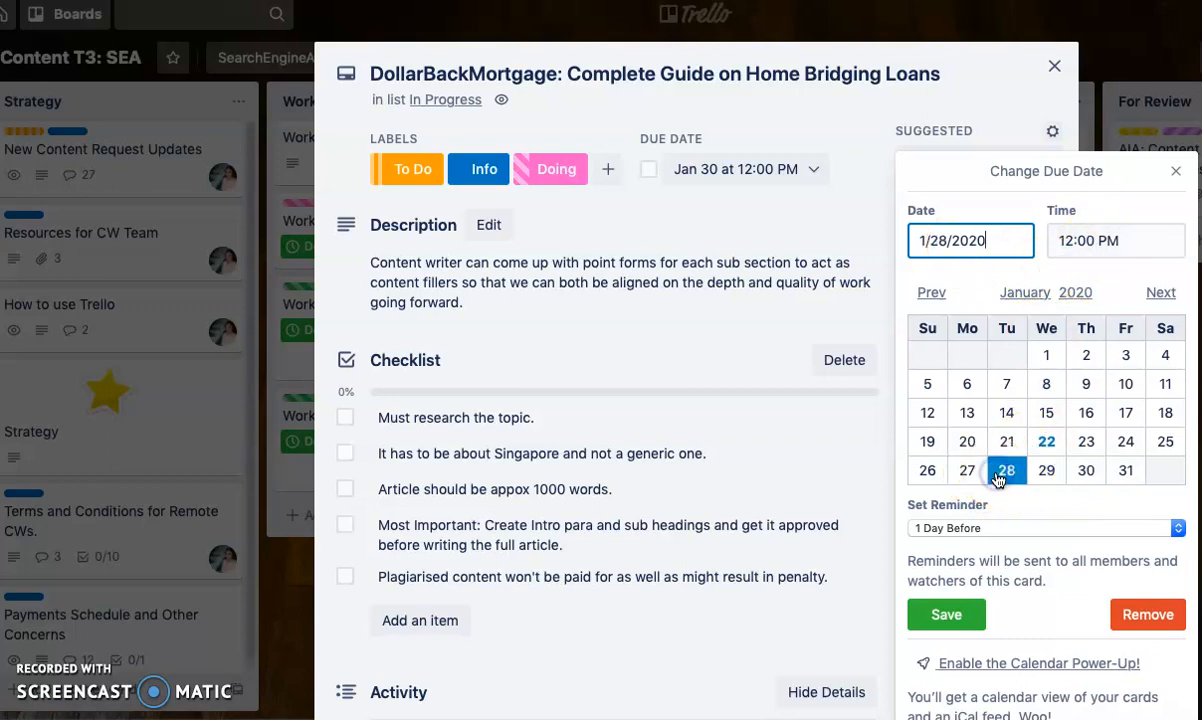
click(1064, 241)
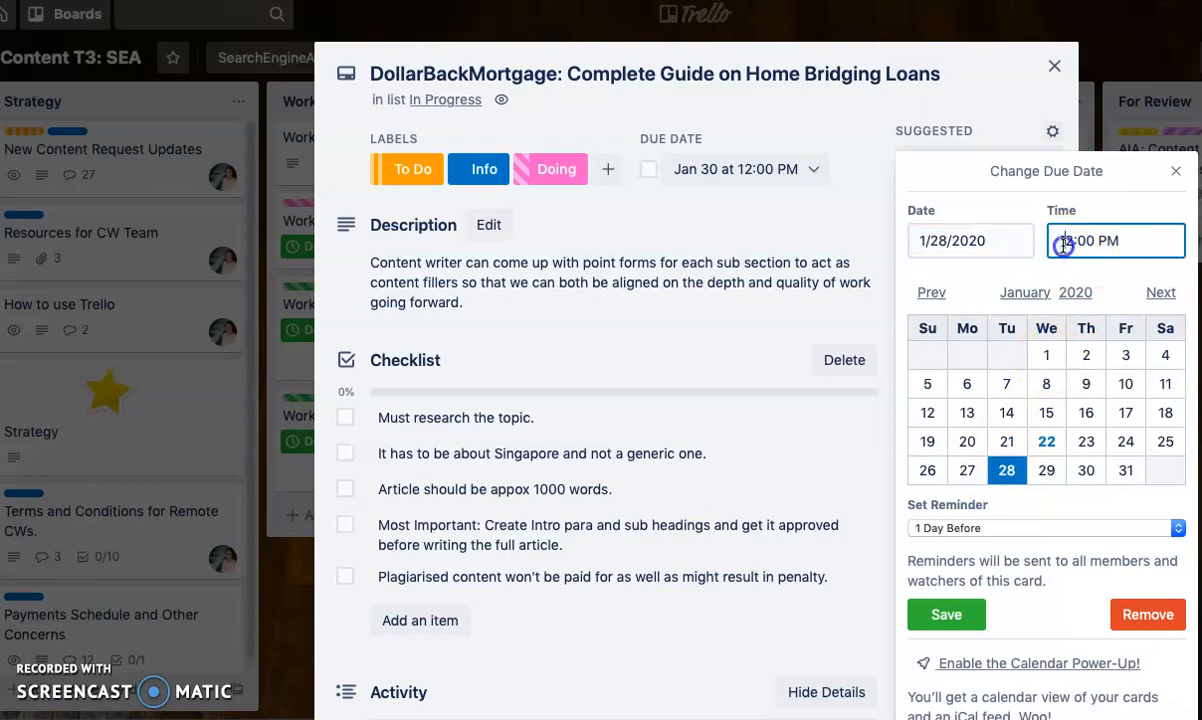
text(6)
click(947, 614)
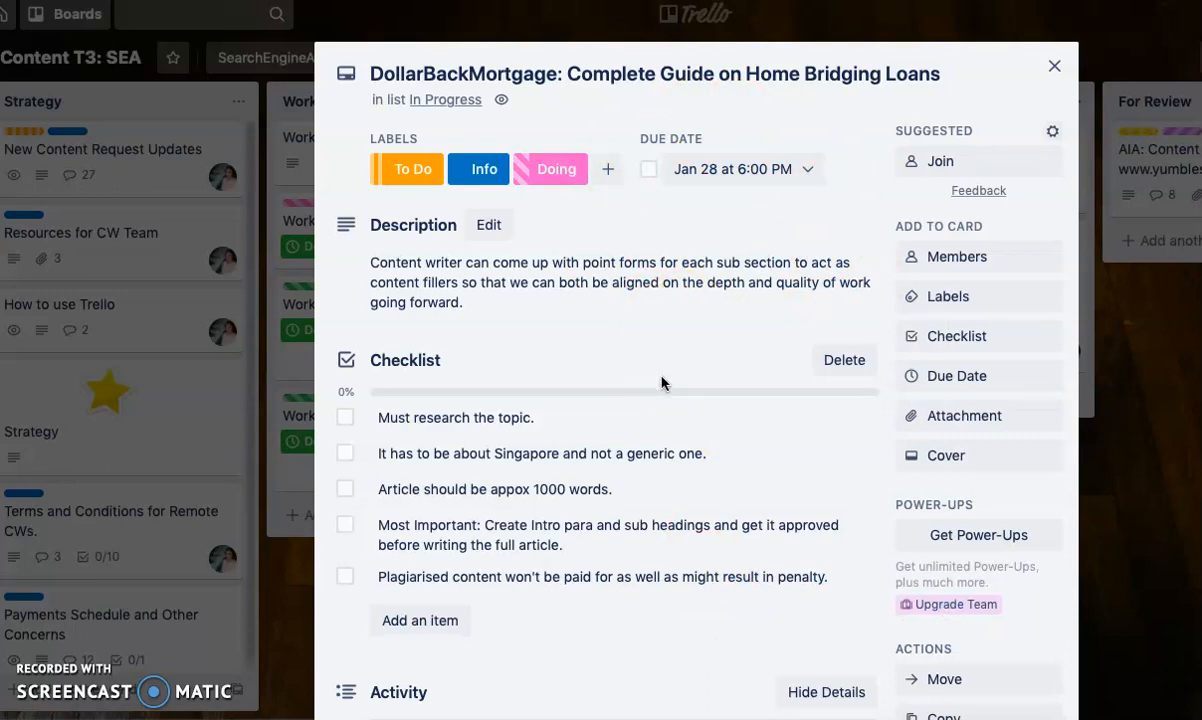
Mark the checklist items "Must research the topic." and "It has to be about Singapore and not a generic one." as complete.
scroll(671, 430, down, 5)
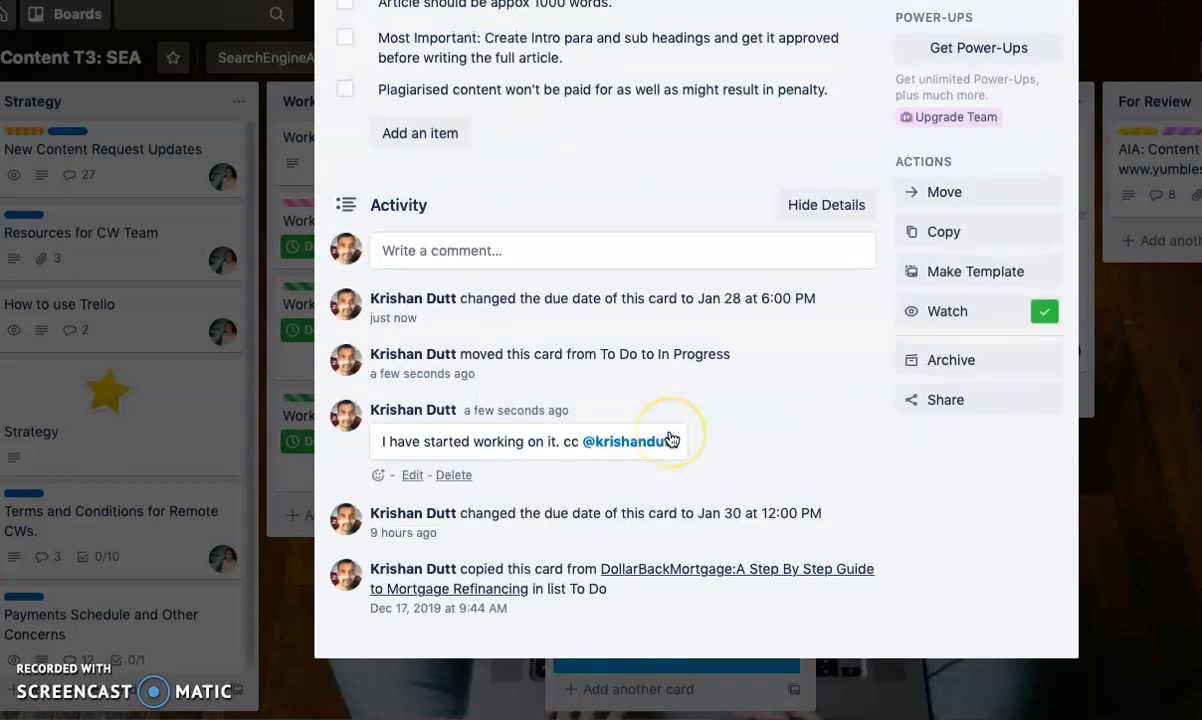
click(344, 119)
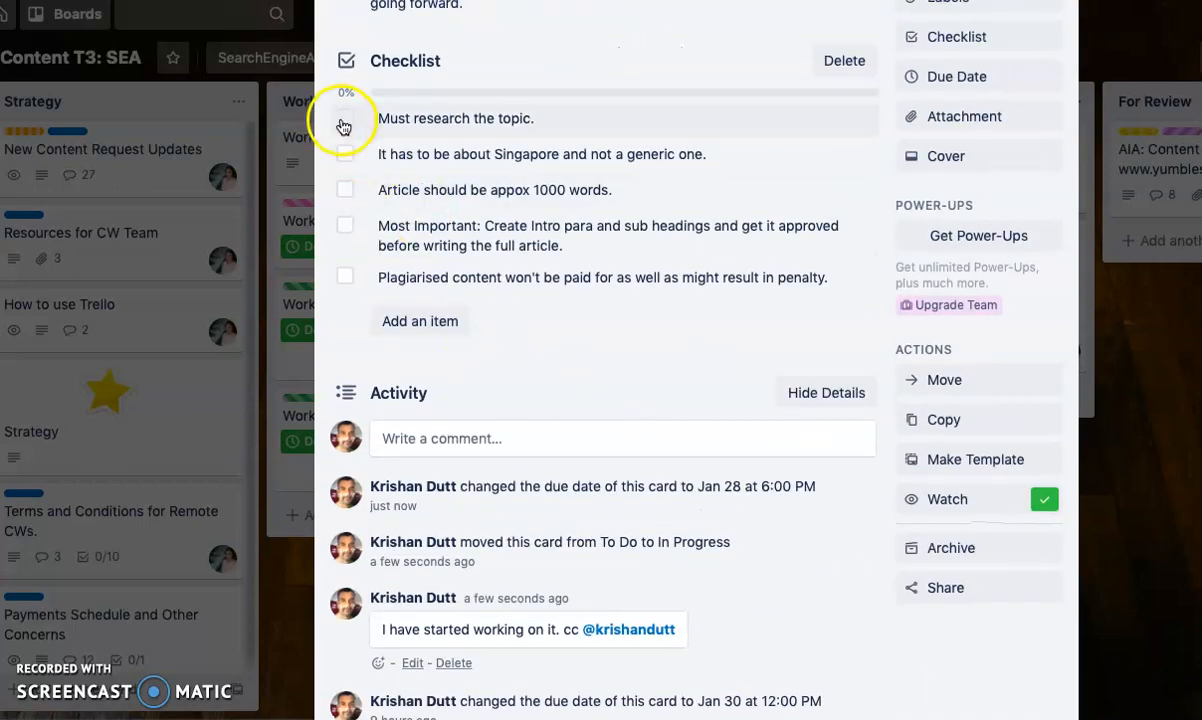
click(345, 156)
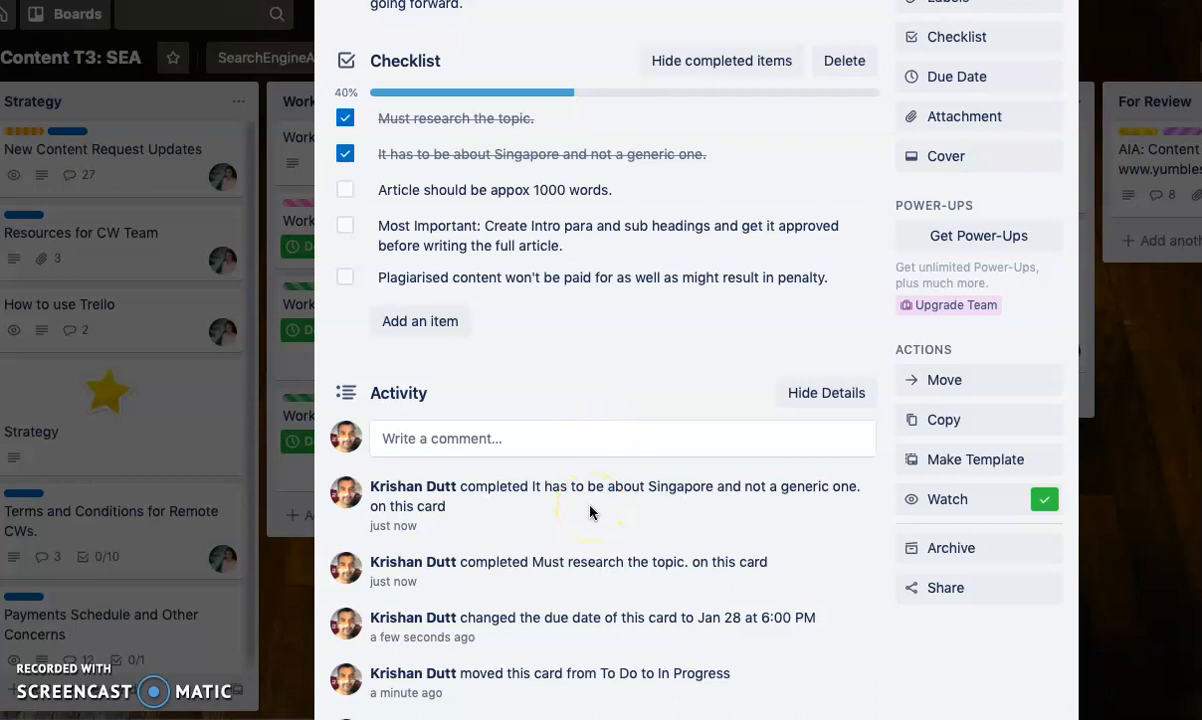
Review the card's remaining checklist items, comment area and activity, and close the card.
click(522, 452)
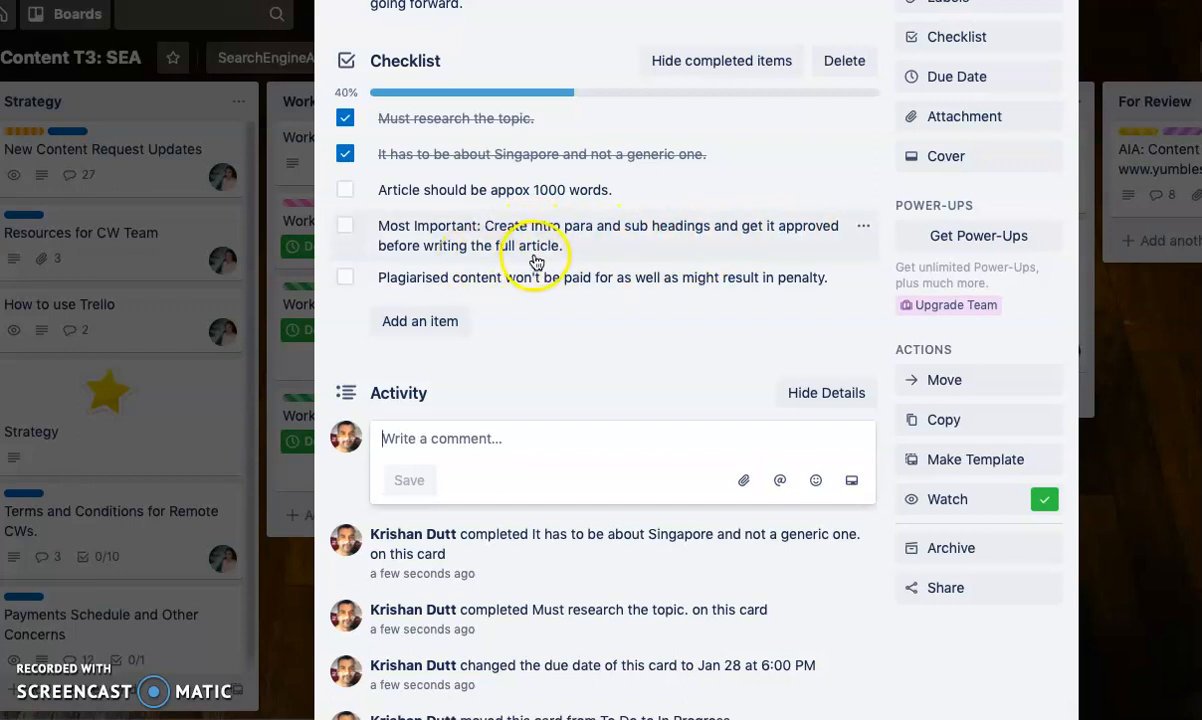
scroll(530, 410, up, 2)
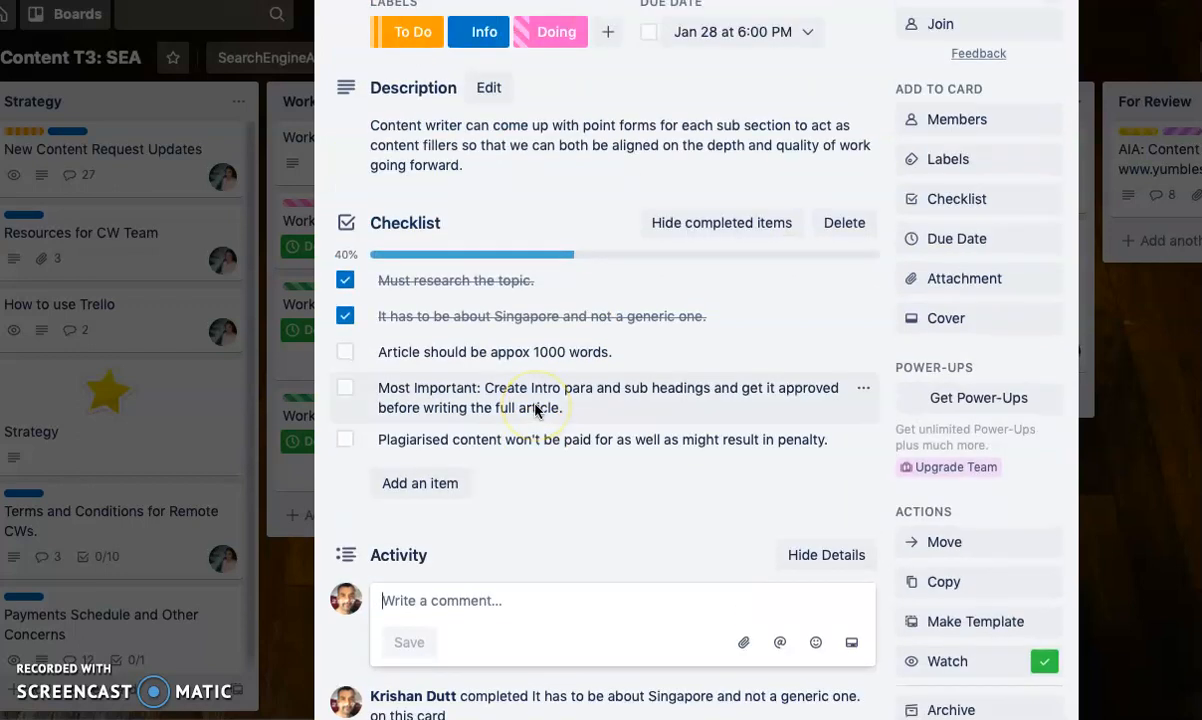
scroll(535, 410, down, 1)
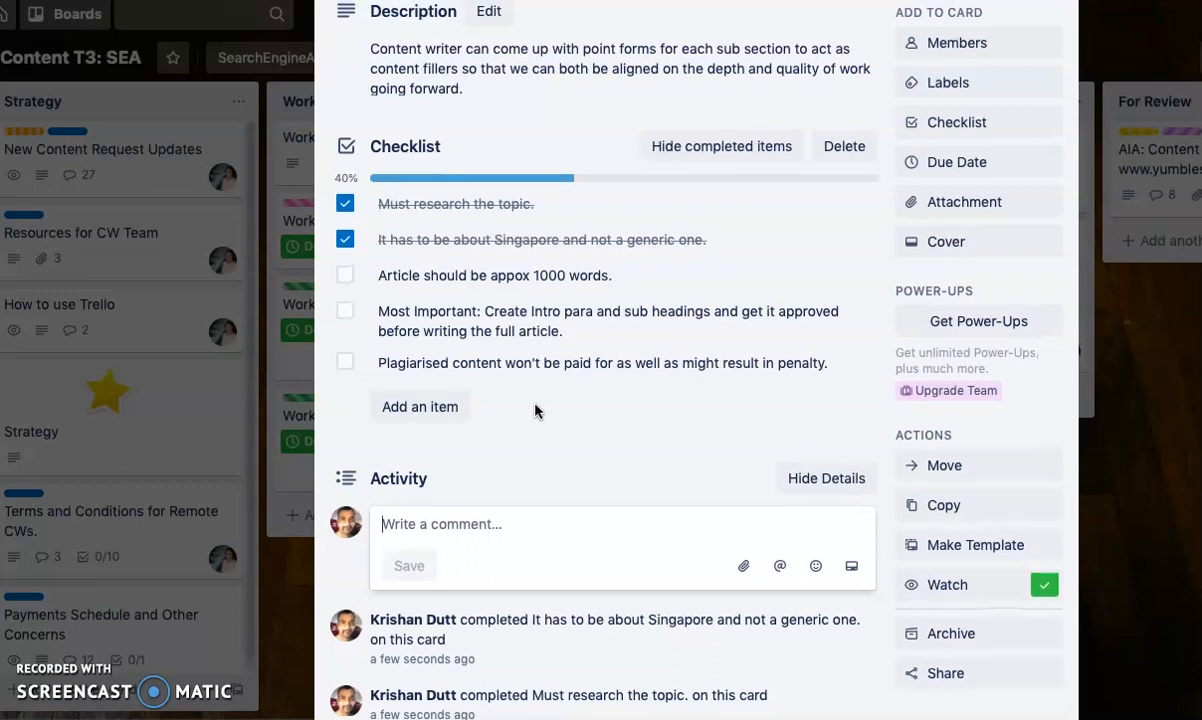
scroll(535, 410, up, 3)
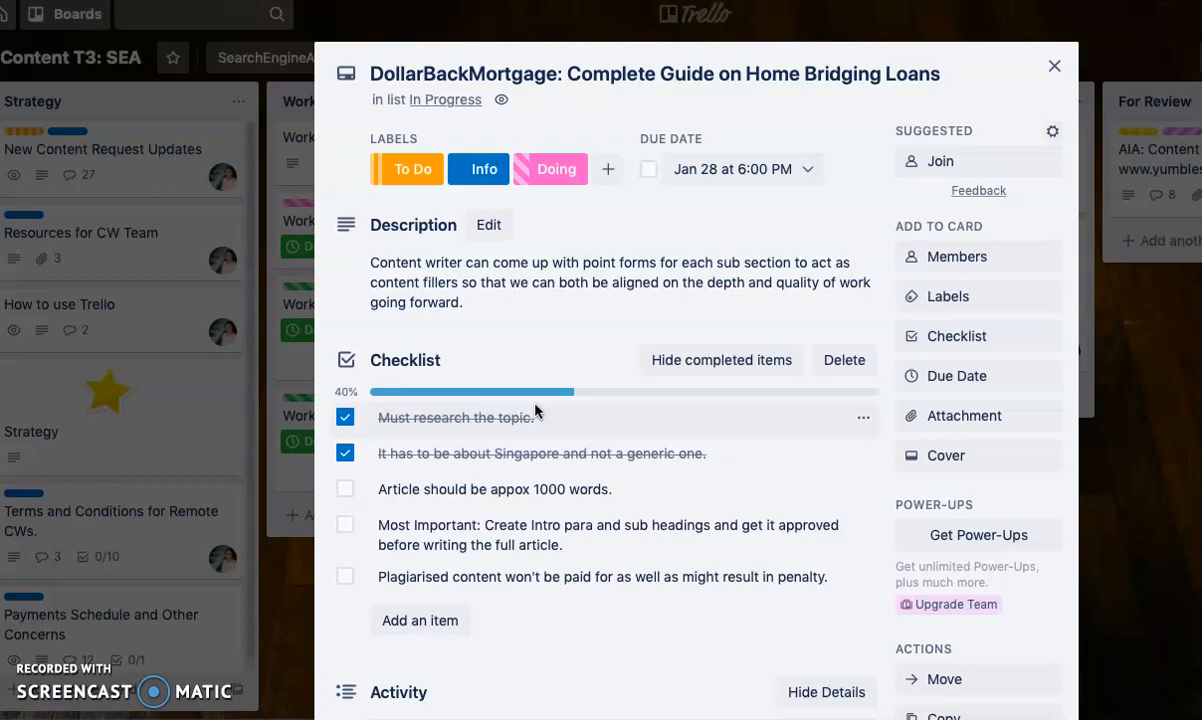
scroll(535, 410, down, 5)
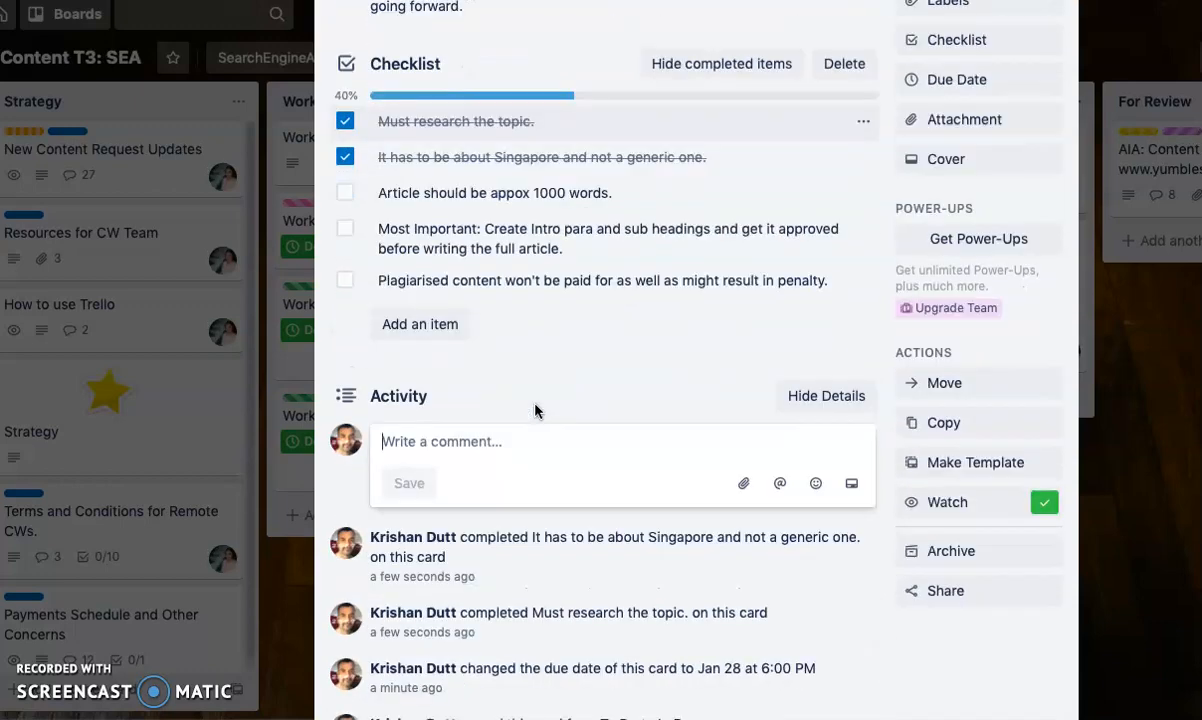
scroll(537, 410, up, 6)
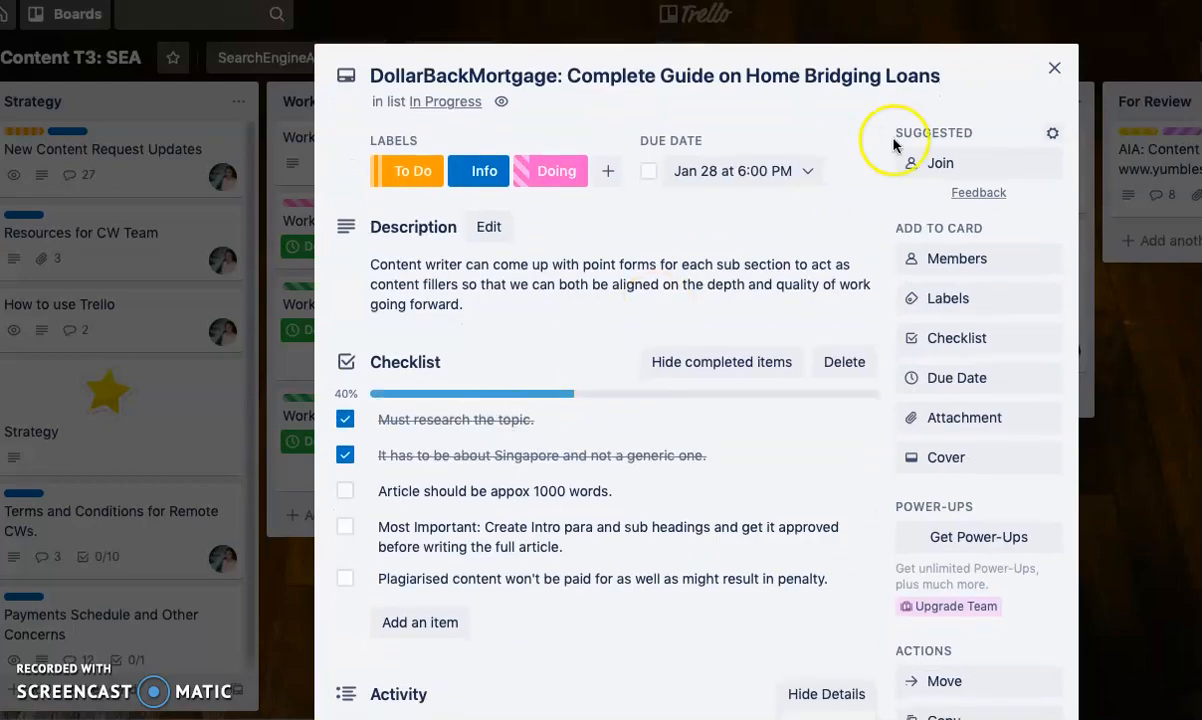
click(1045, 65)
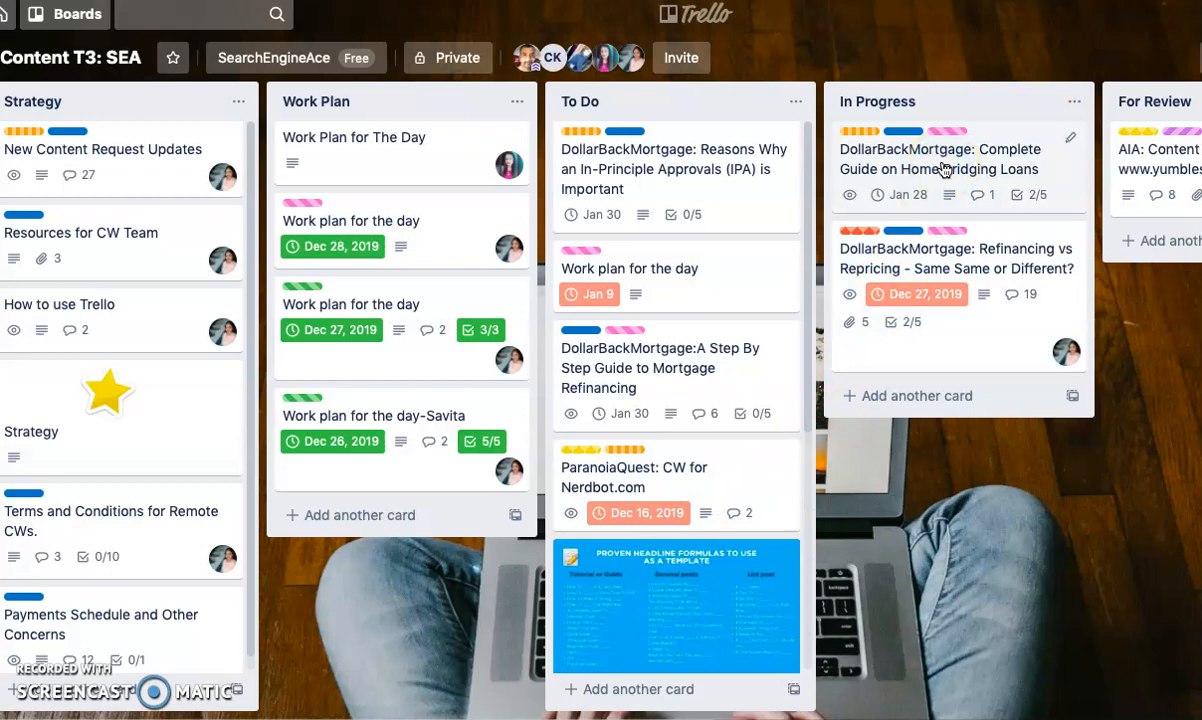
Move the Complete Guide on Home Bridging Loans card from In Progress to the end of For Review, and look over the surrounding lists.
drag(944, 169, 1150, 262)
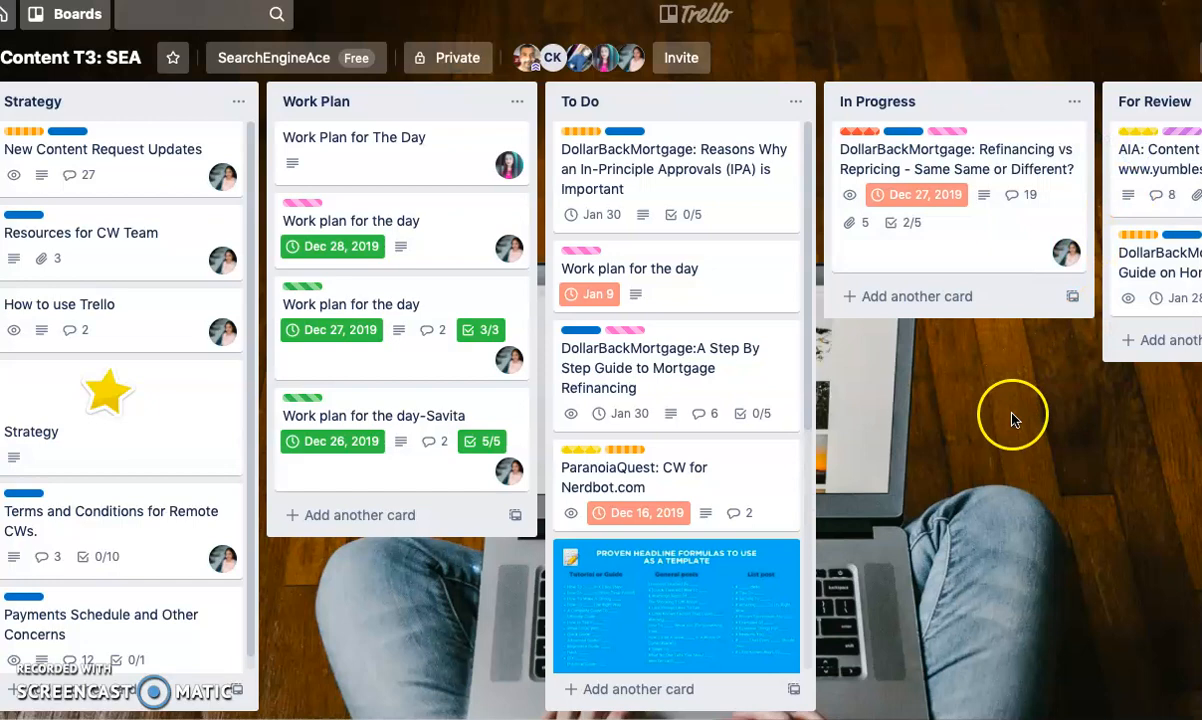
scroll(1012, 418, right, 5)
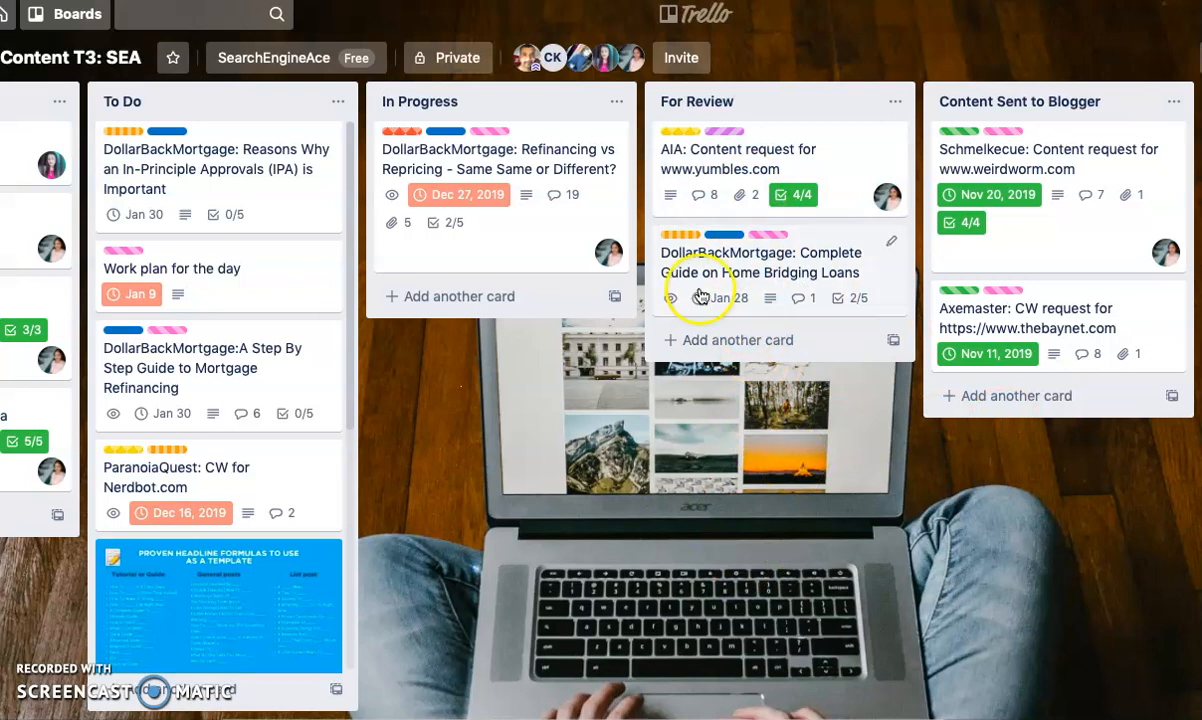
scroll(862, 522, right, 3)
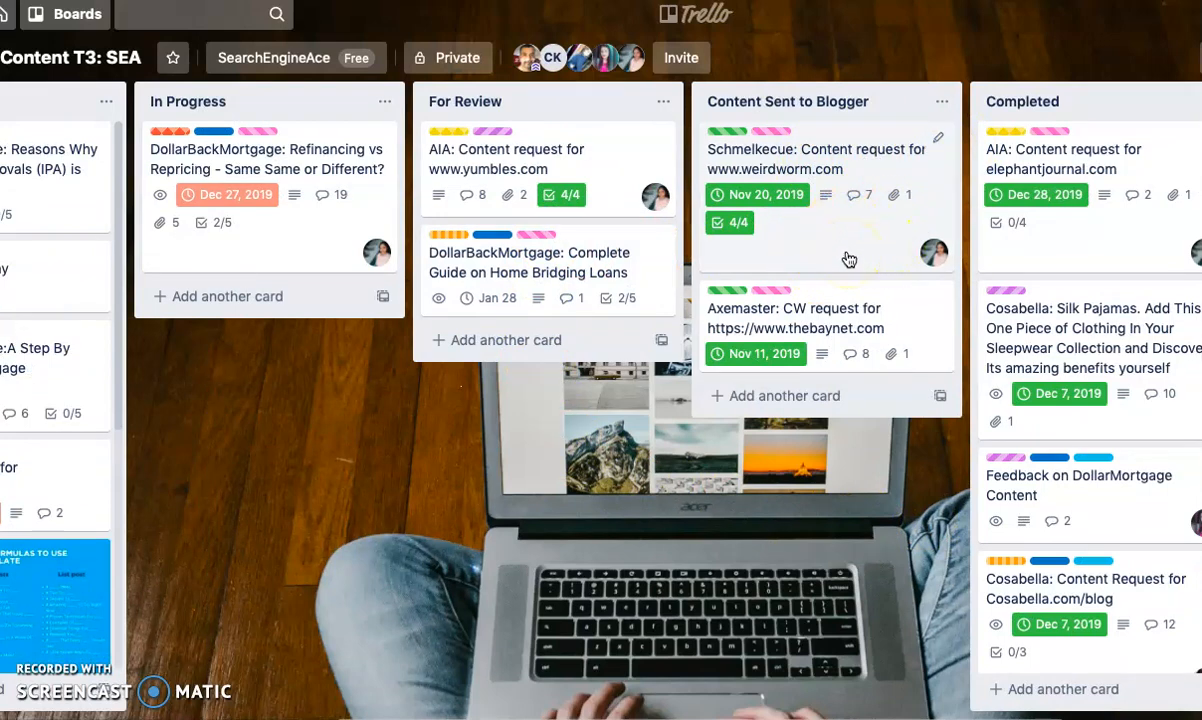
scroll(818, 510, right, 5)
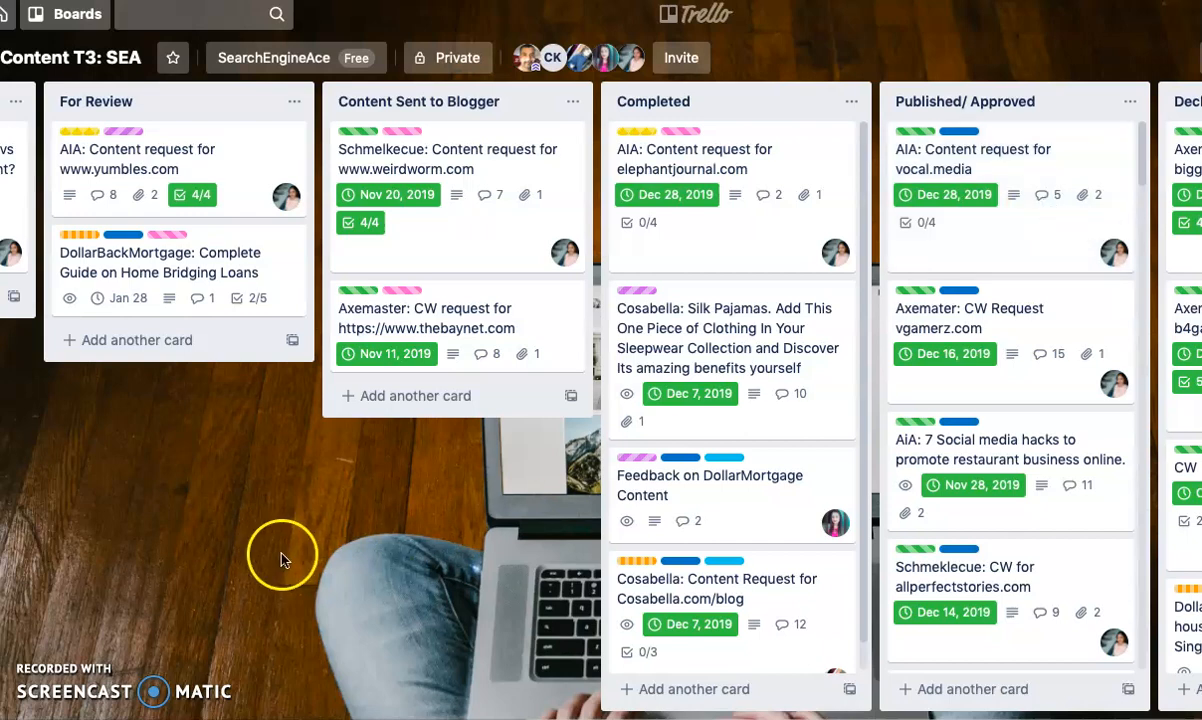
scroll(354, 483, left, 7)
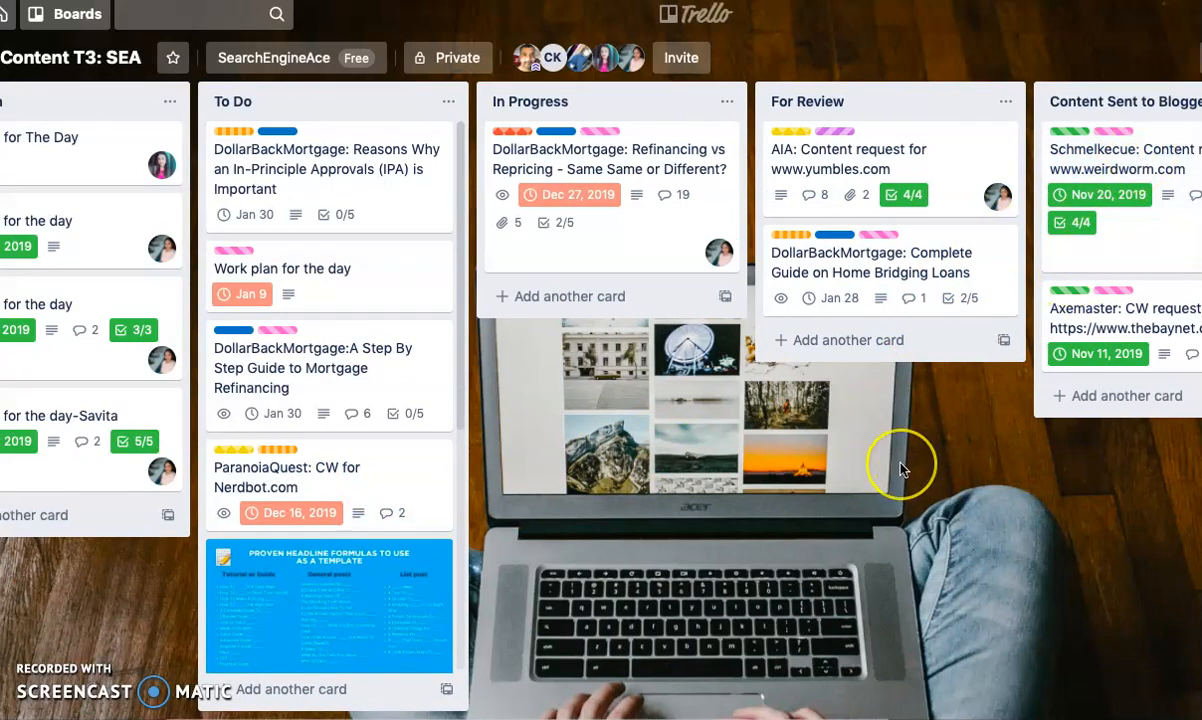
scroll(900, 468, right, 4)
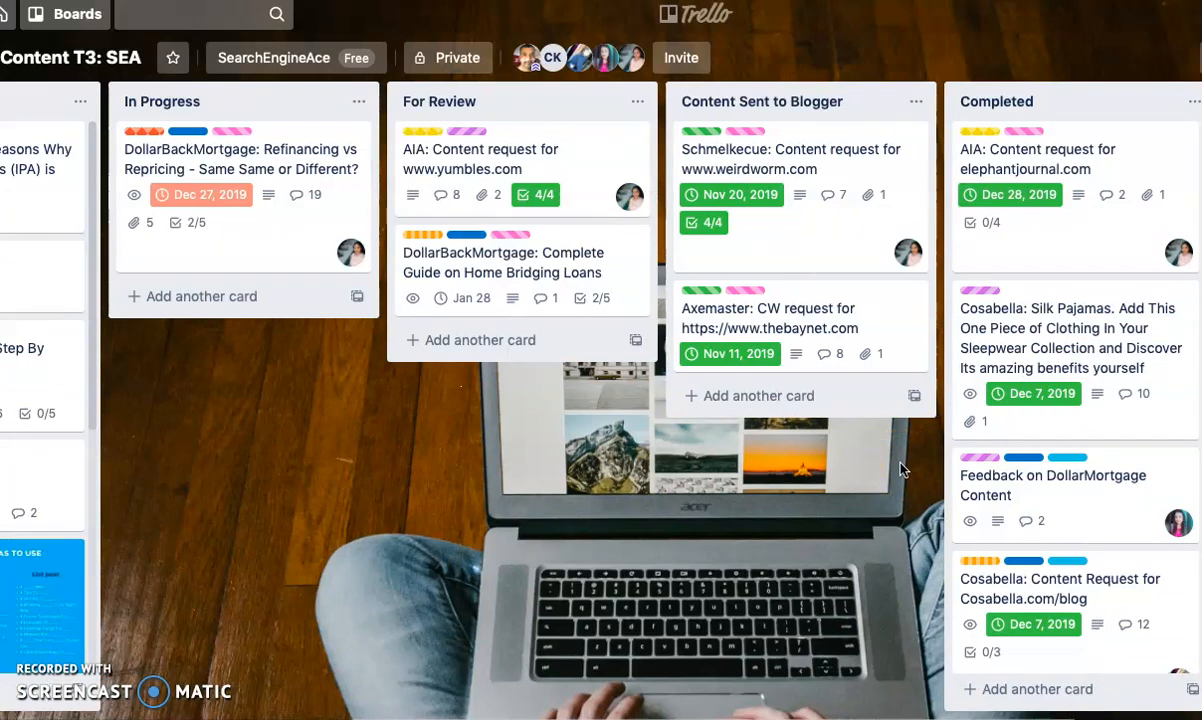
scroll(900, 468, left, 7)
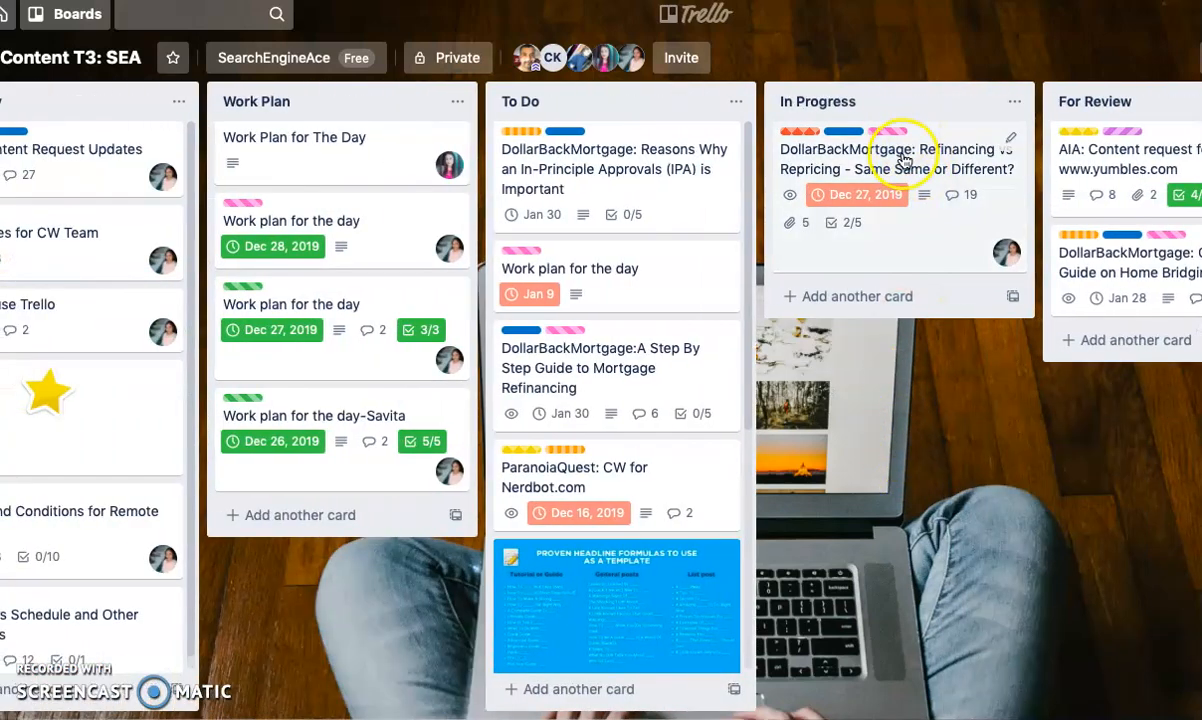
Move the Refinancing vs Repricing card from In Progress to To Do, and review its attachments, checklist and activity.
drag(897, 155, 617, 259)
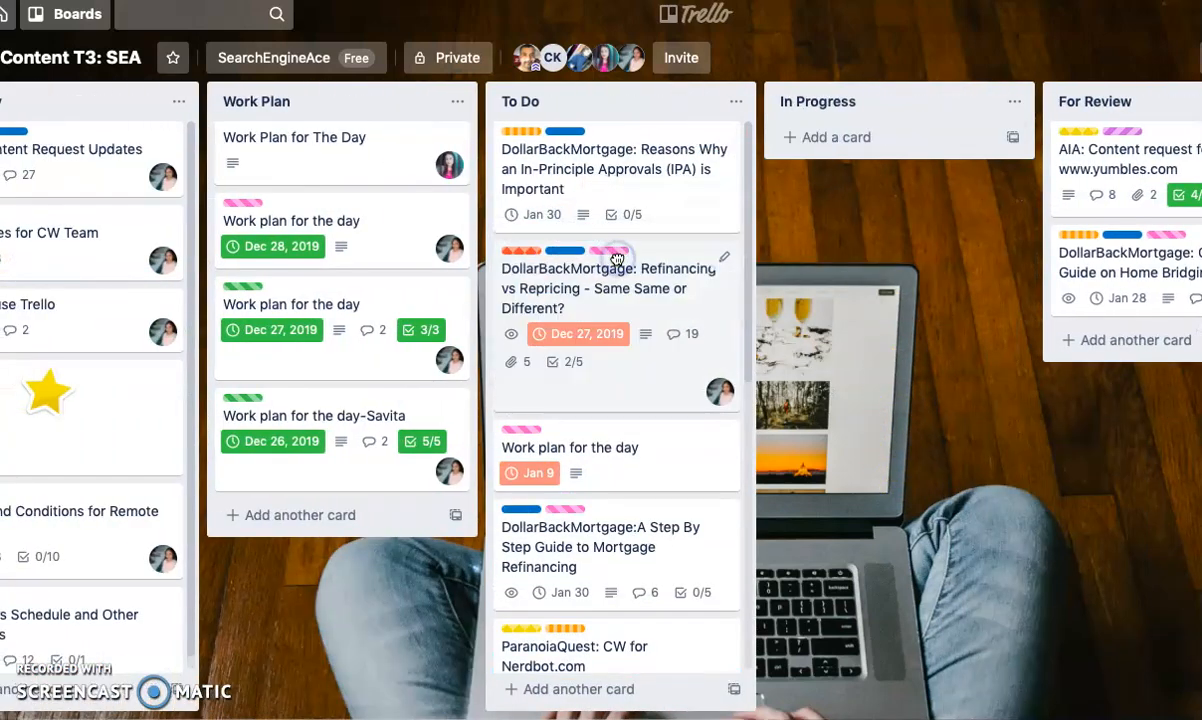
click(596, 277)
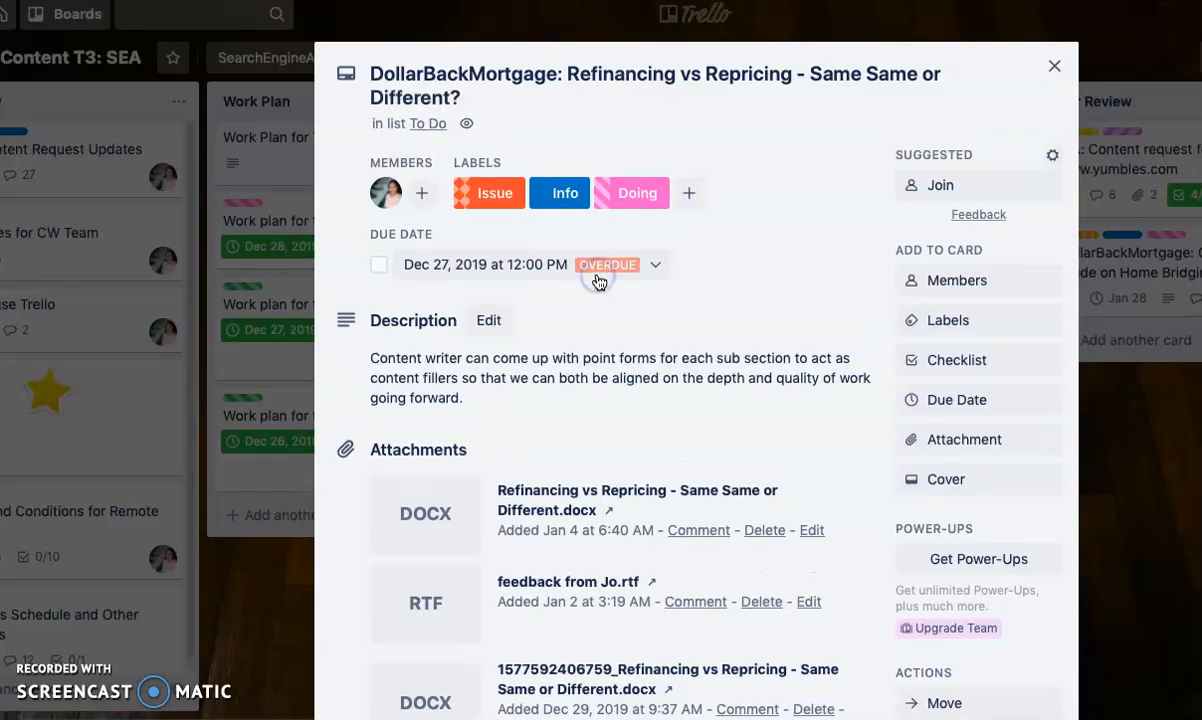
scroll(679, 302, down, 6)
scroll(700, 304, up, 7)
scroll(711, 361, down, 10)
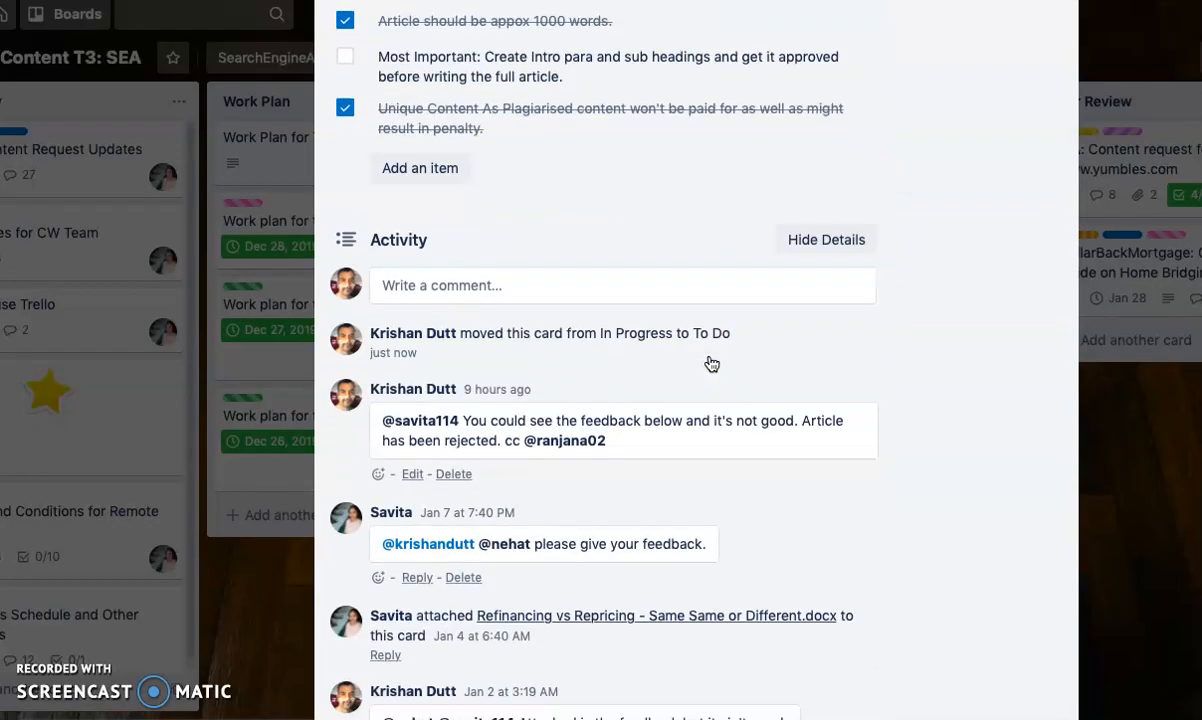
scroll(711, 363, up, 6)
click(259, 596)
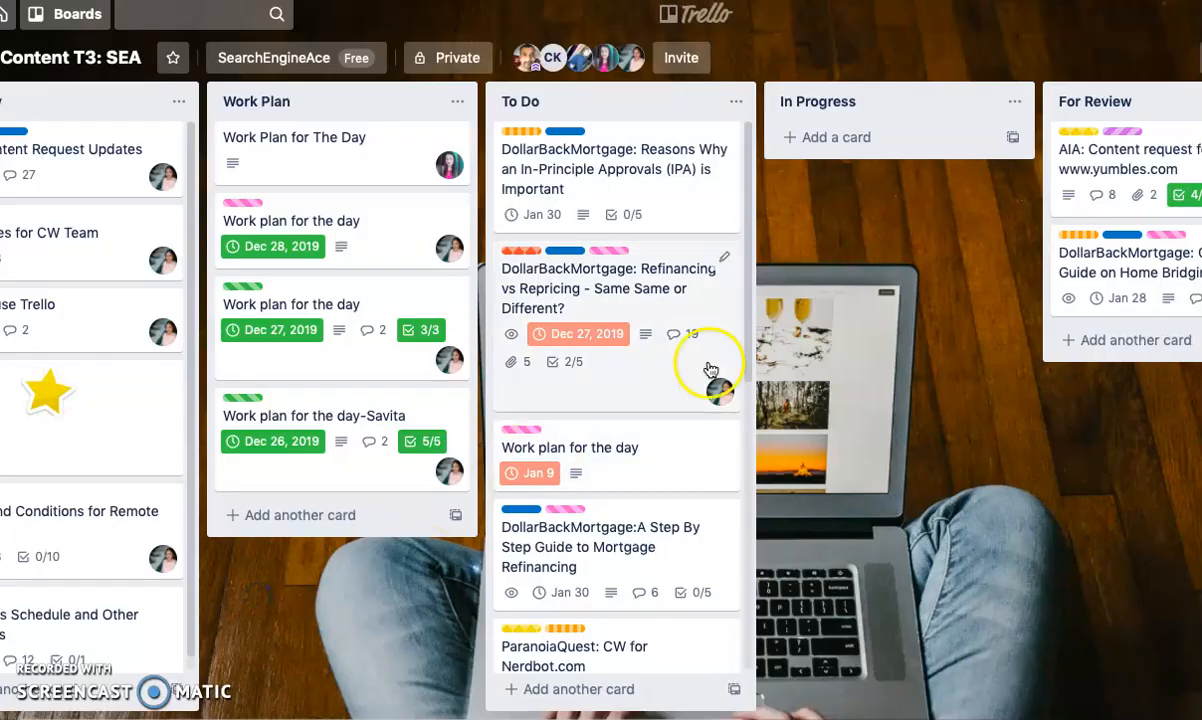
Move the Refinancing vs Repricing card to the start of For Review, and the Complete Guide on Home Bridging Loans card back to To Do.
drag(655, 295, 1135, 160)
drag(1104, 432, 550, 325)
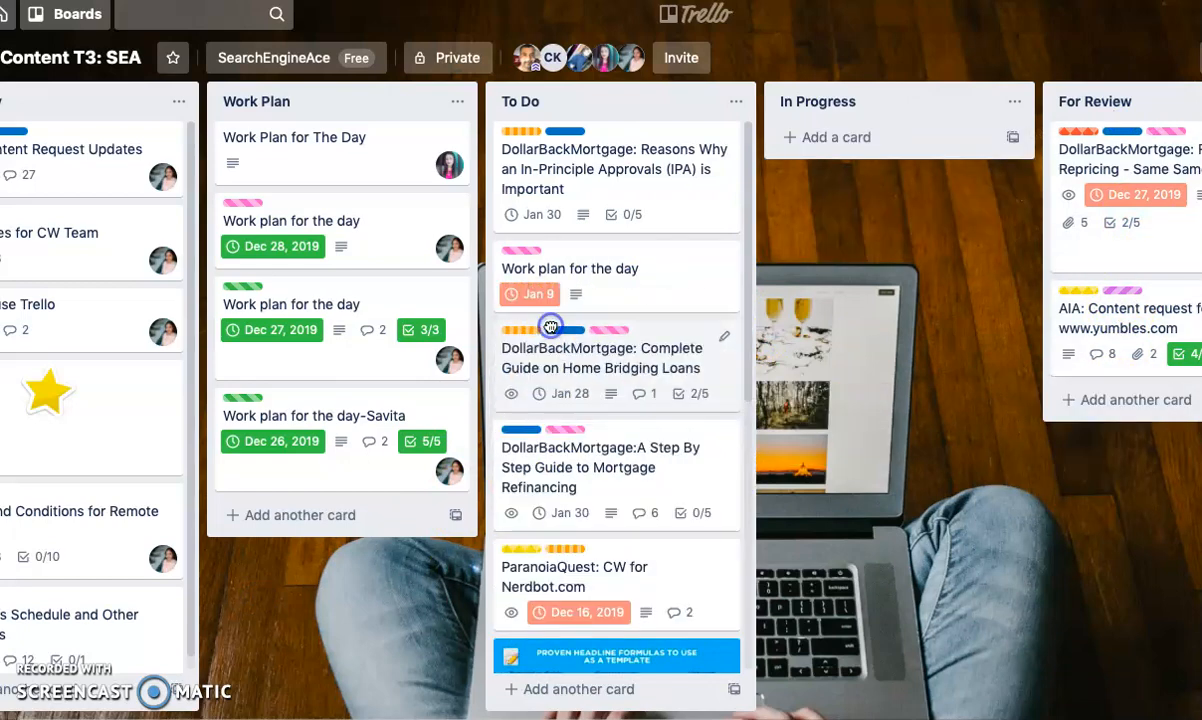
Remove the Doing label from the Complete Guide on Home Bridging Loans card, check its checklist and activity, and close it.
click(625, 365)
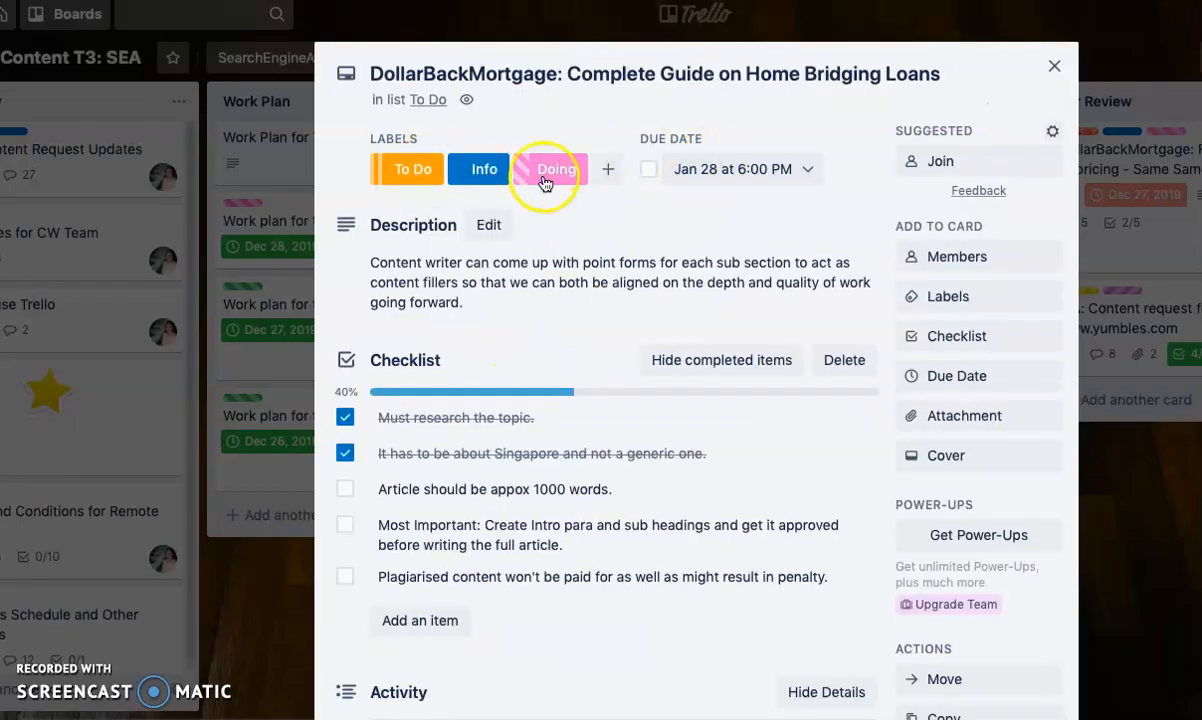
click(418, 178)
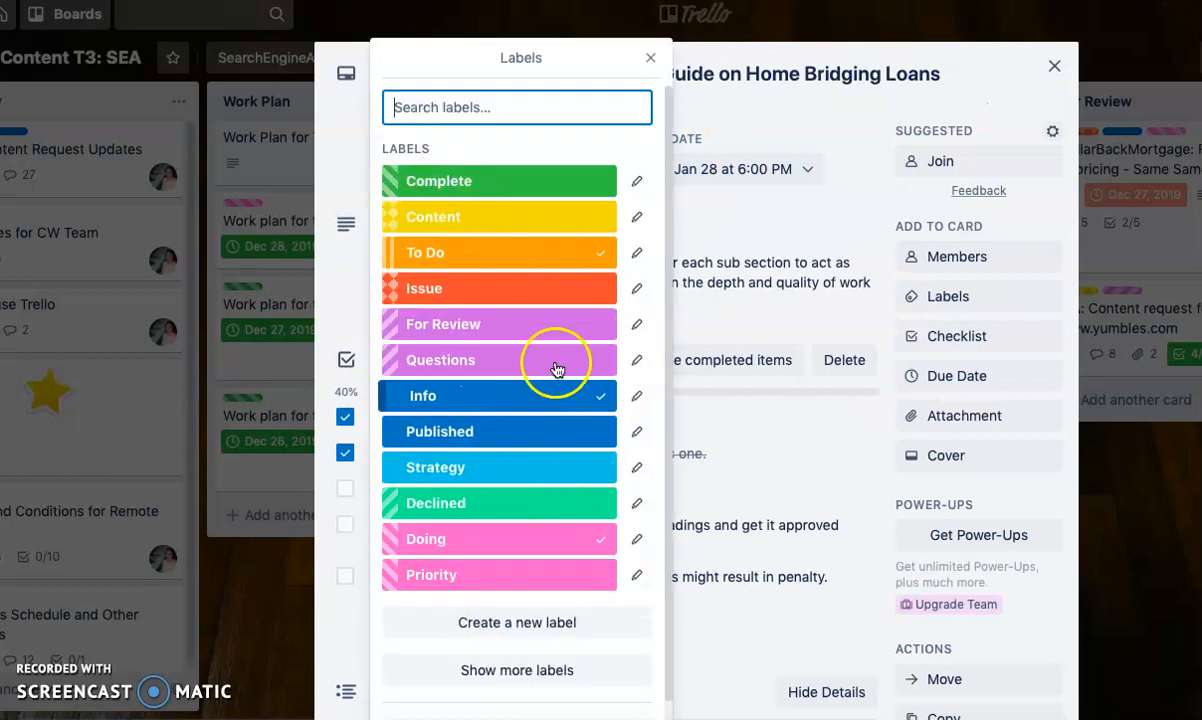
click(455, 541)
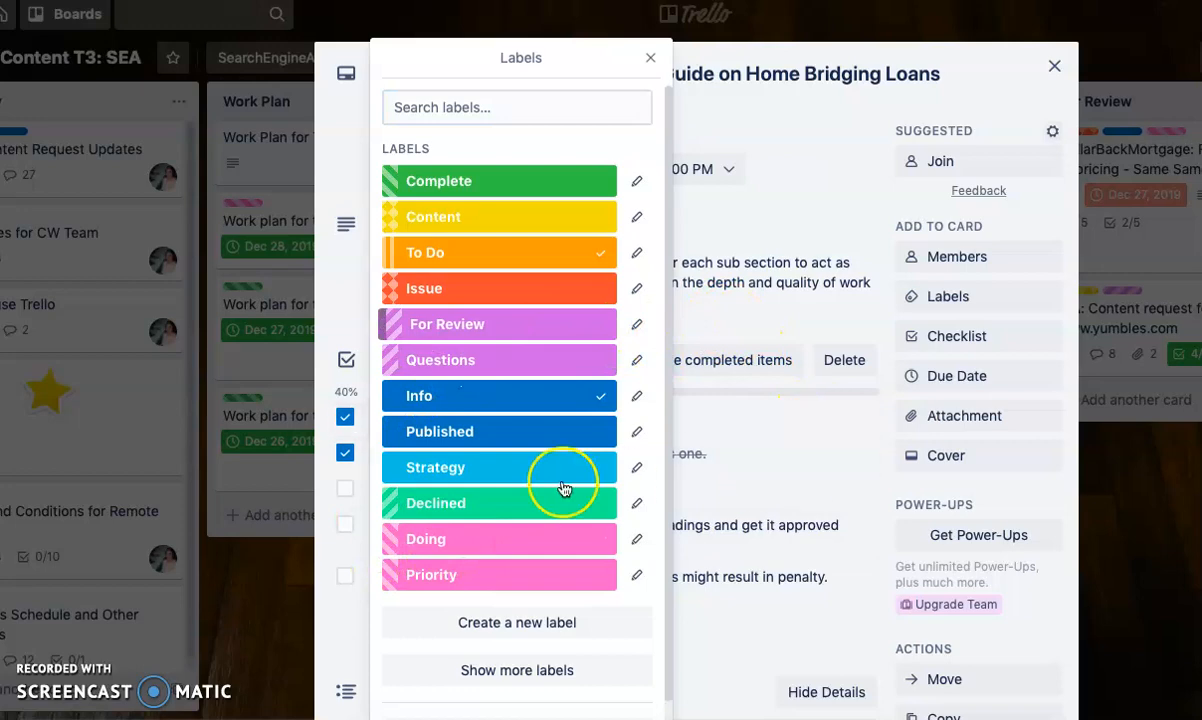
click(330, 608)
scroll(496, 563, down, 4)
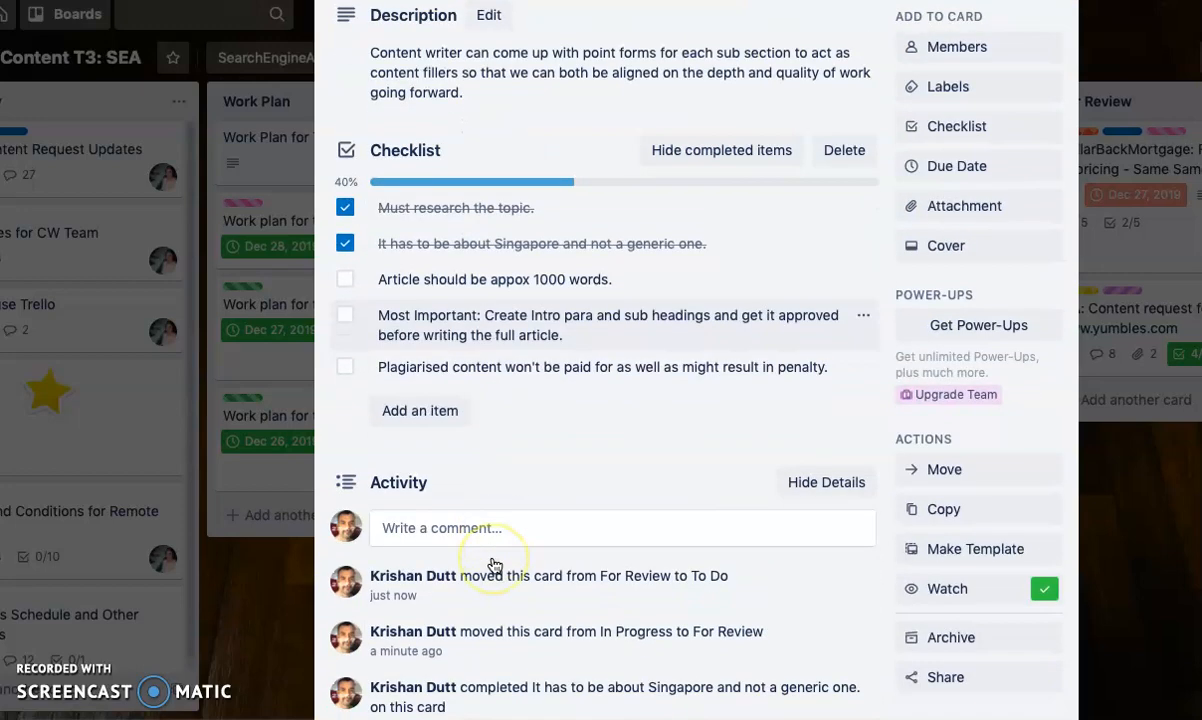
scroll(494, 566, up, 4)
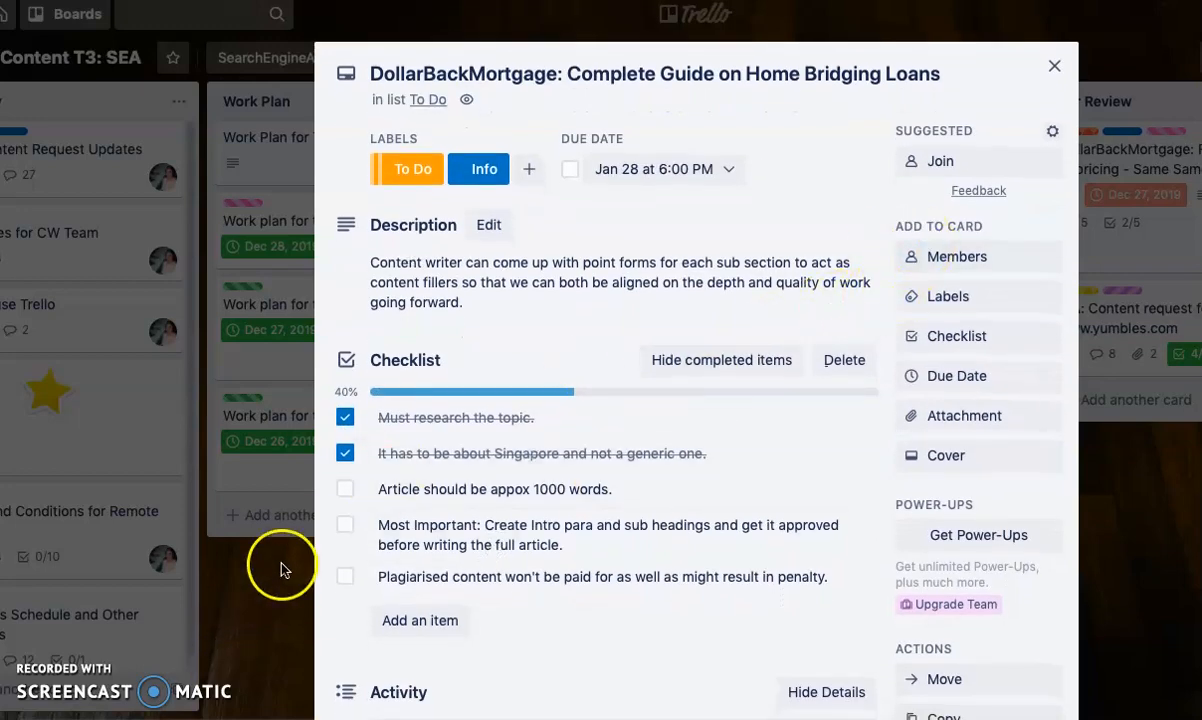
click(276, 570)
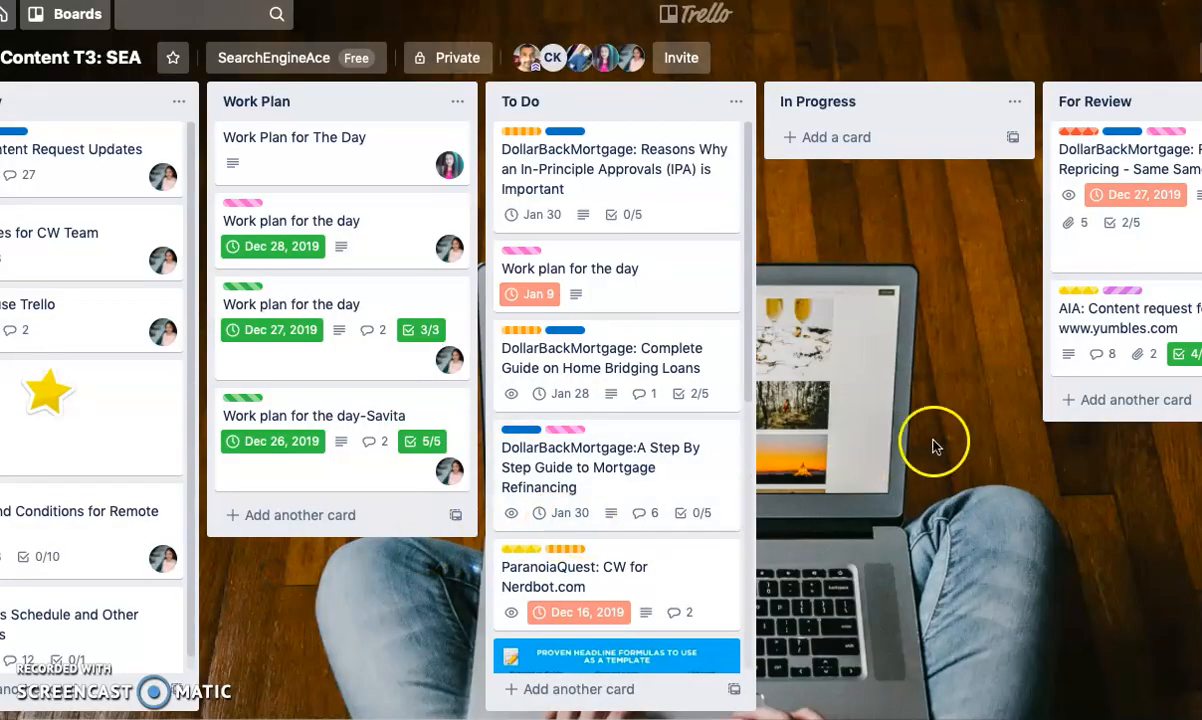
scroll(389, 572, left, 2)
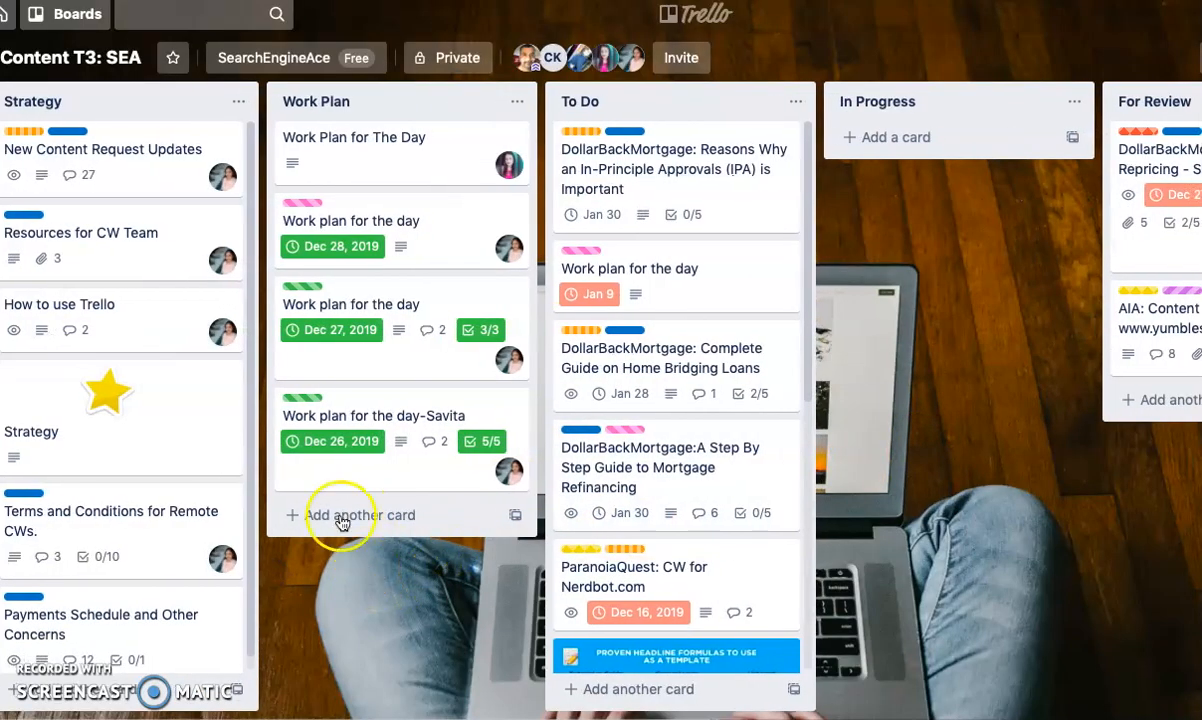
click(367, 161)
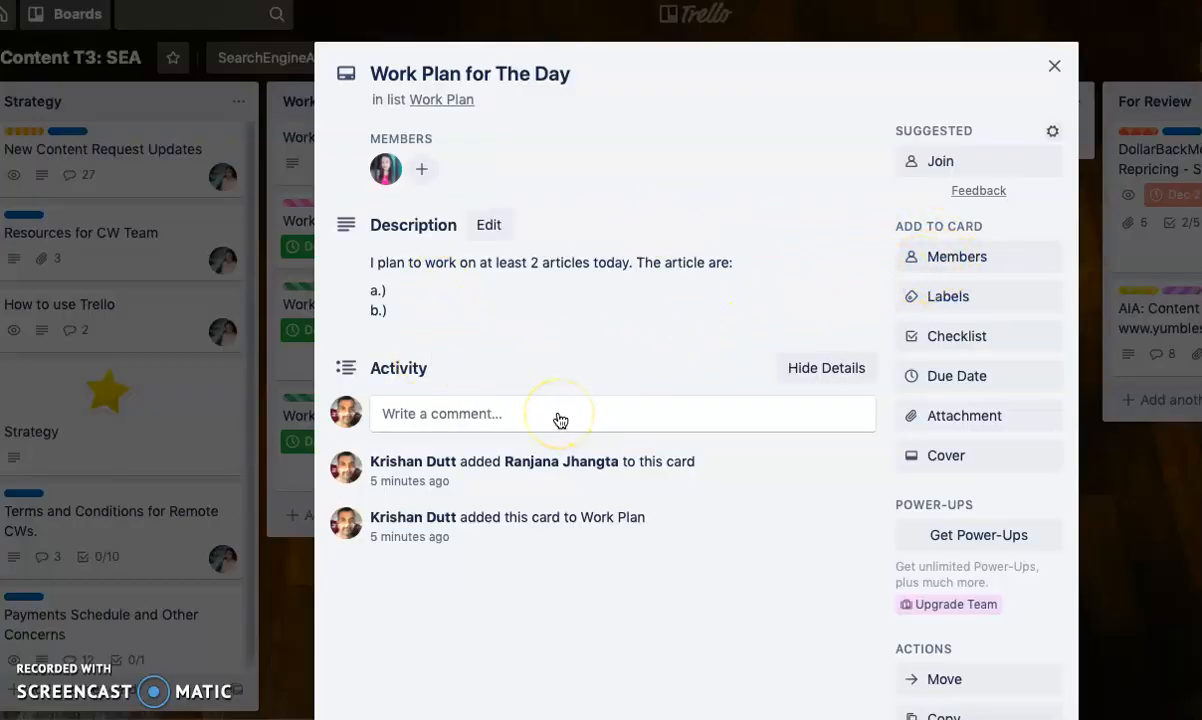
click(866, 414)
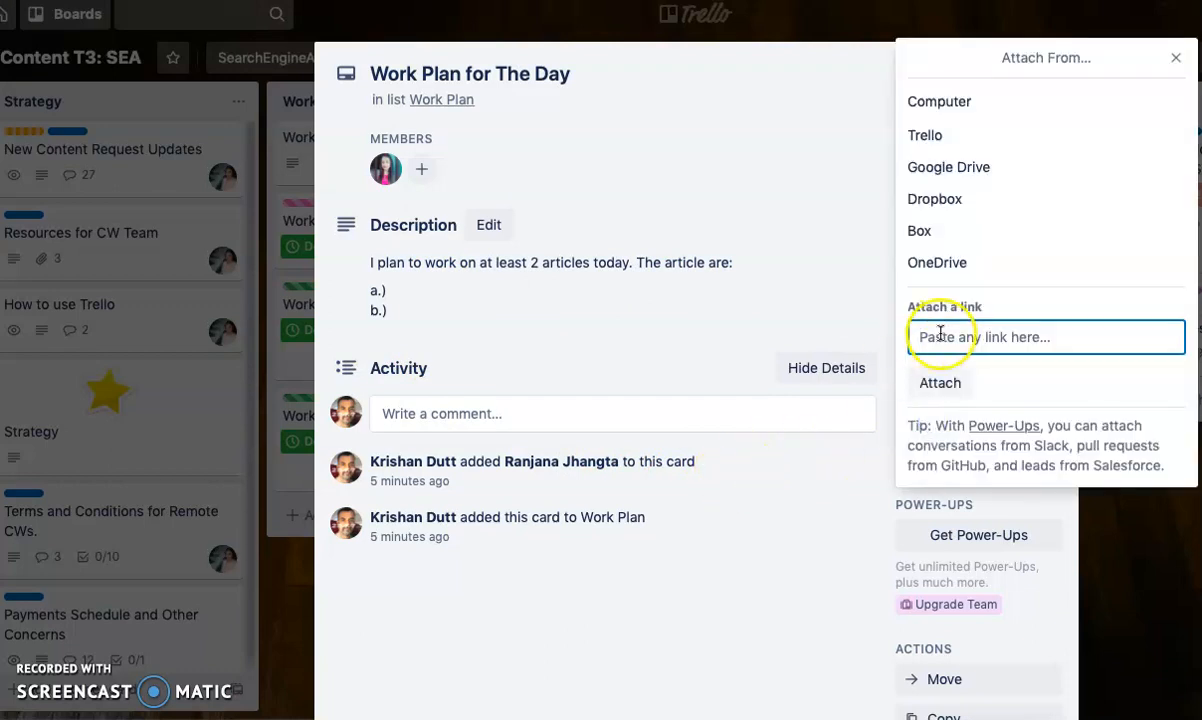
click(922, 388)
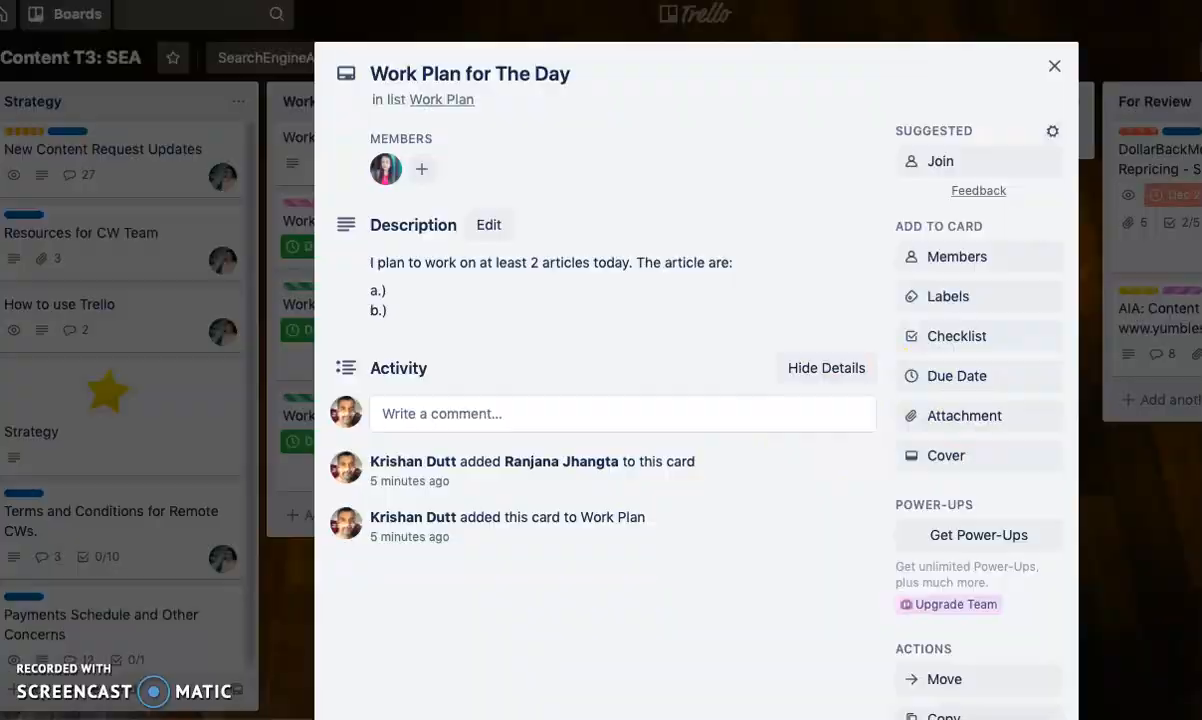
key(Escape)
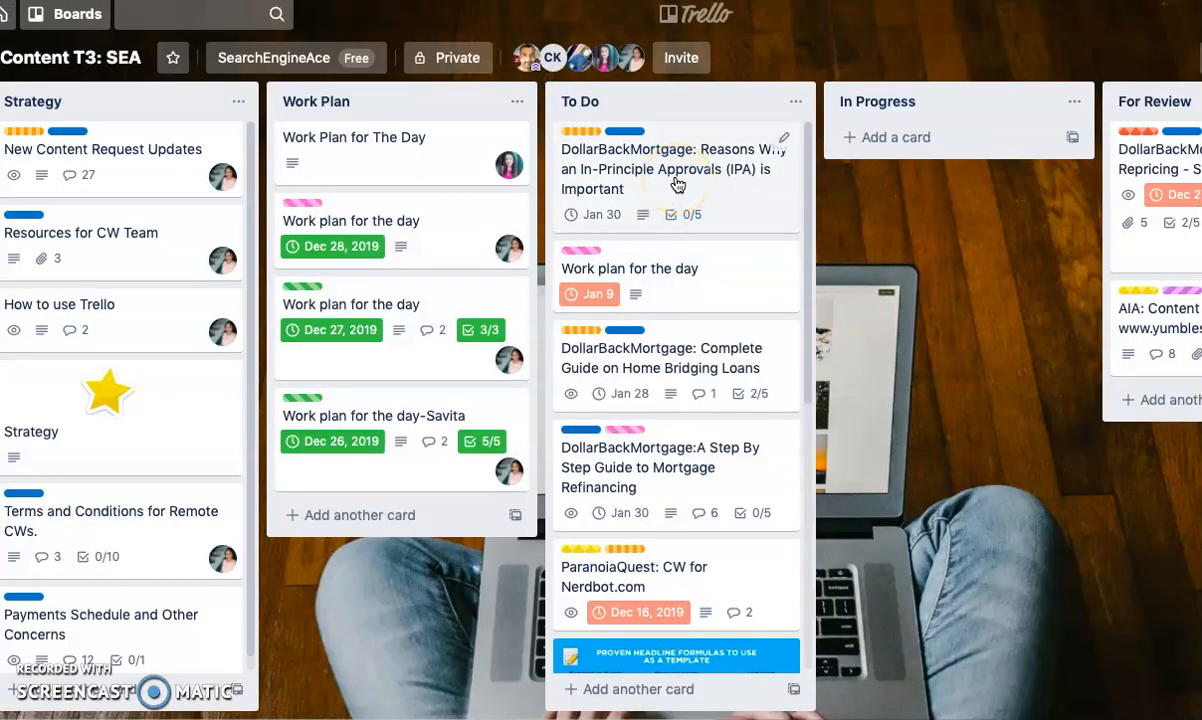
Copy the web address of the Complete Guide on Home Bridging Loans card in To Do, and close the card.
click(645, 356)
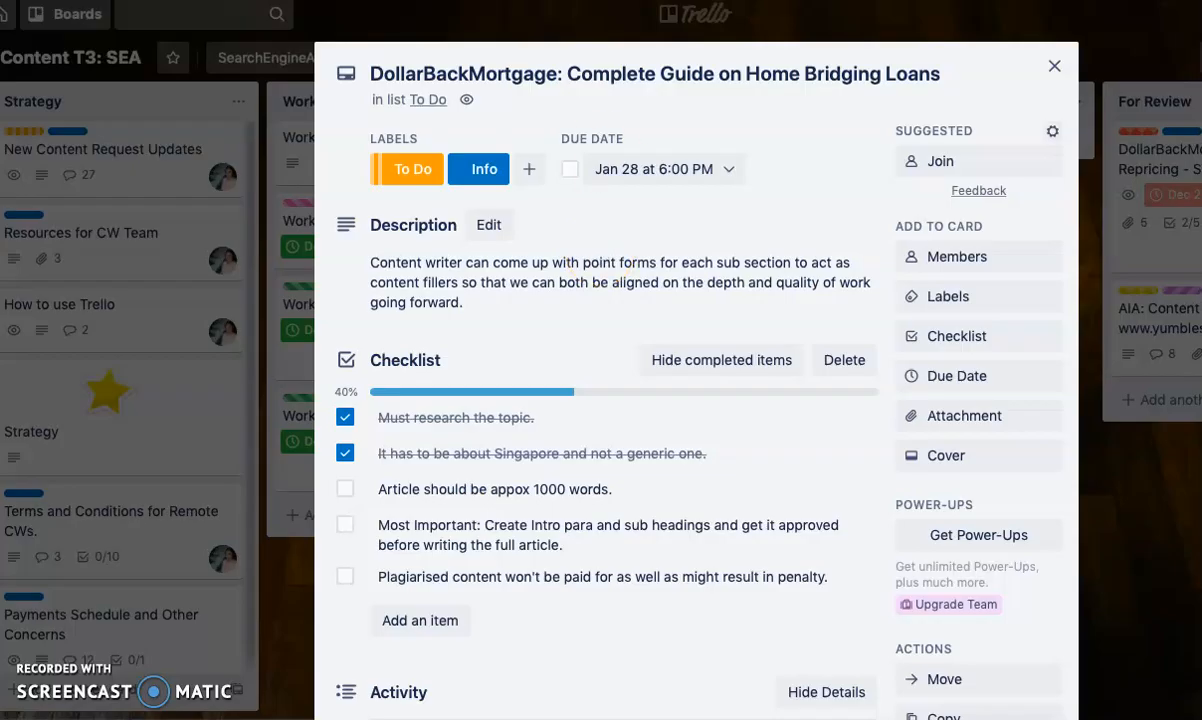
key(super+l)
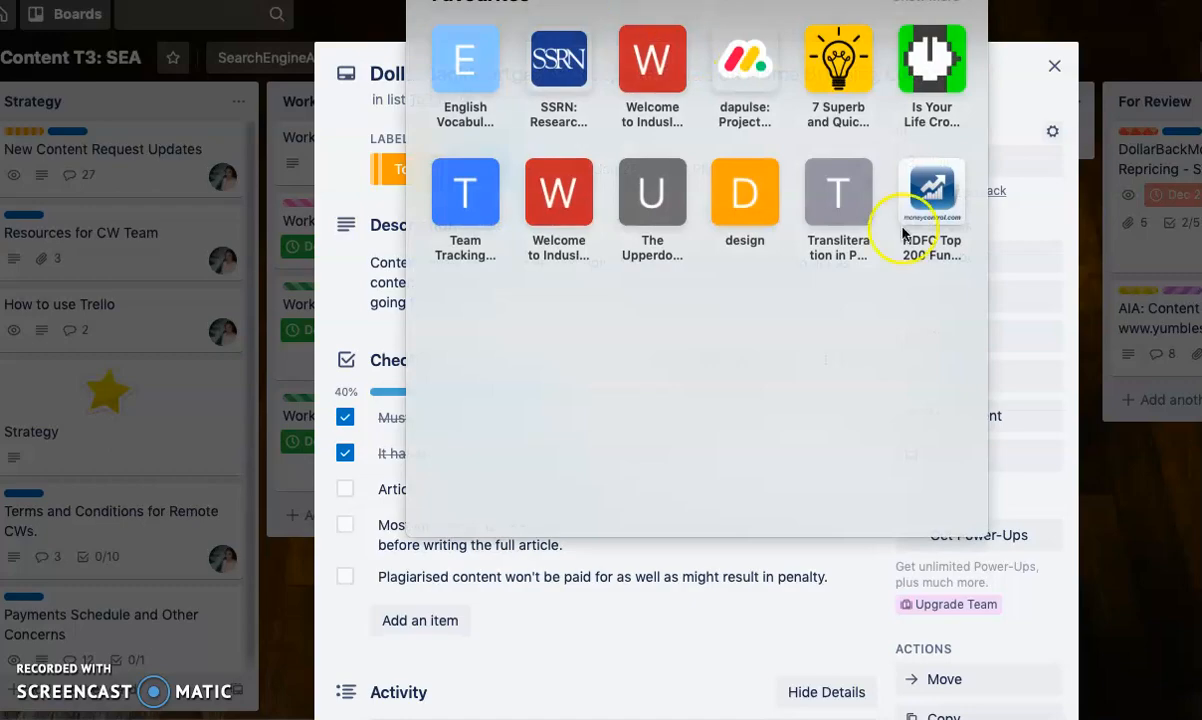
click(1185, 471)
click(1185, 471)
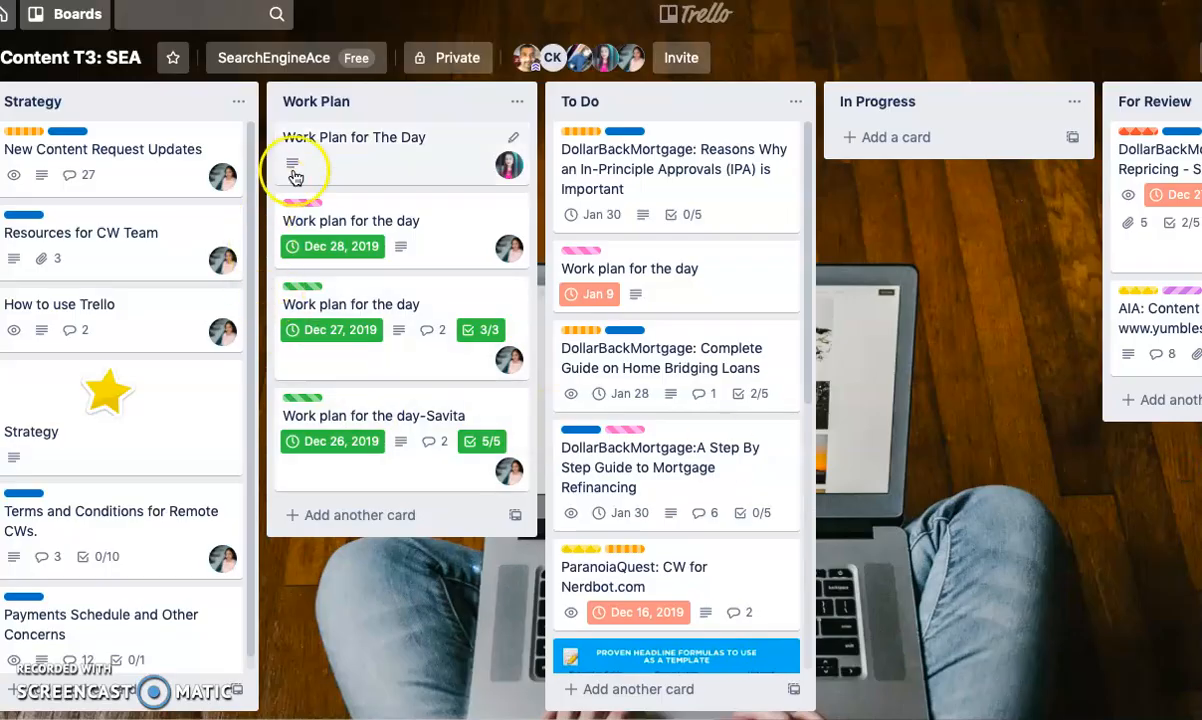
Attach the copied Home Bridging Loans card link to the Work Plan for The Day card.
click(349, 134)
click(966, 418)
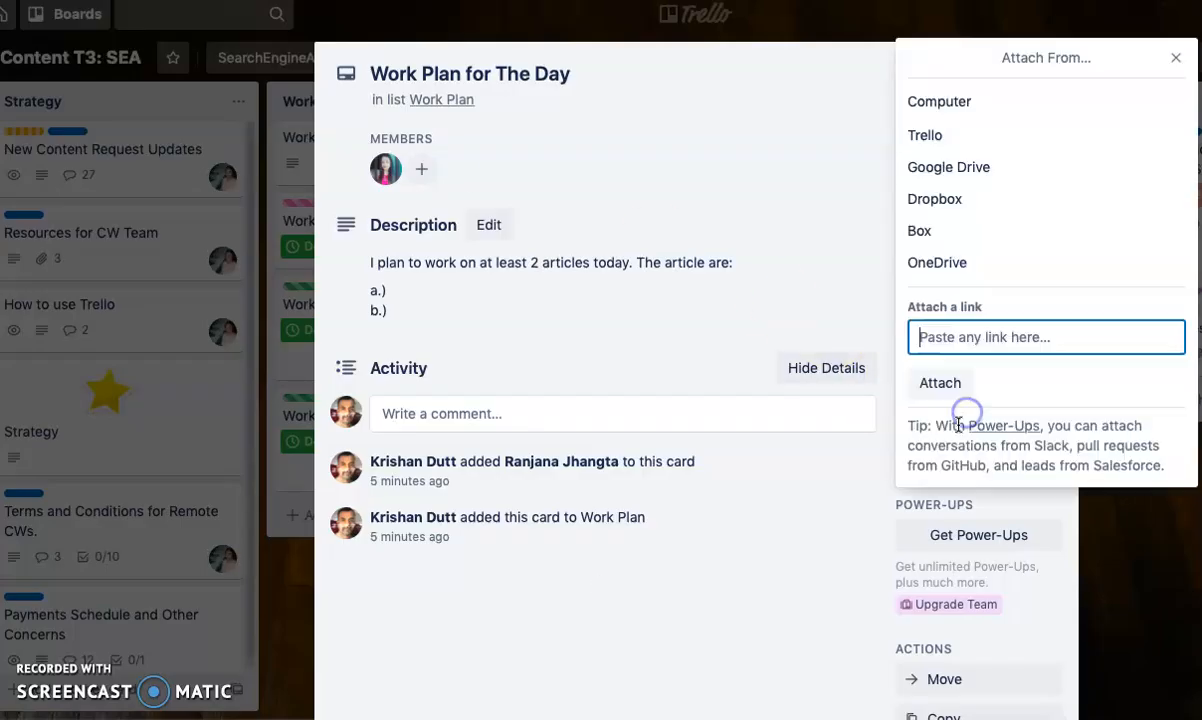
key(super+v)
click(949, 384)
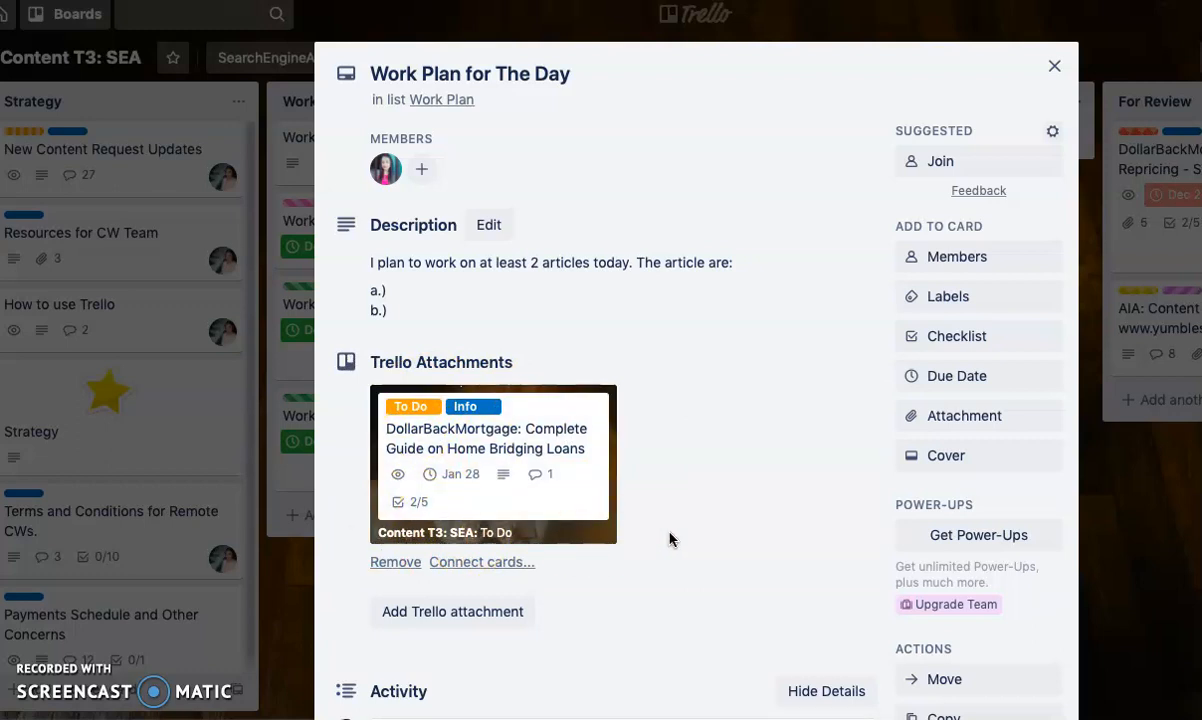
Add the first listed board member to the Work Plan for The Day card.
click(962, 256)
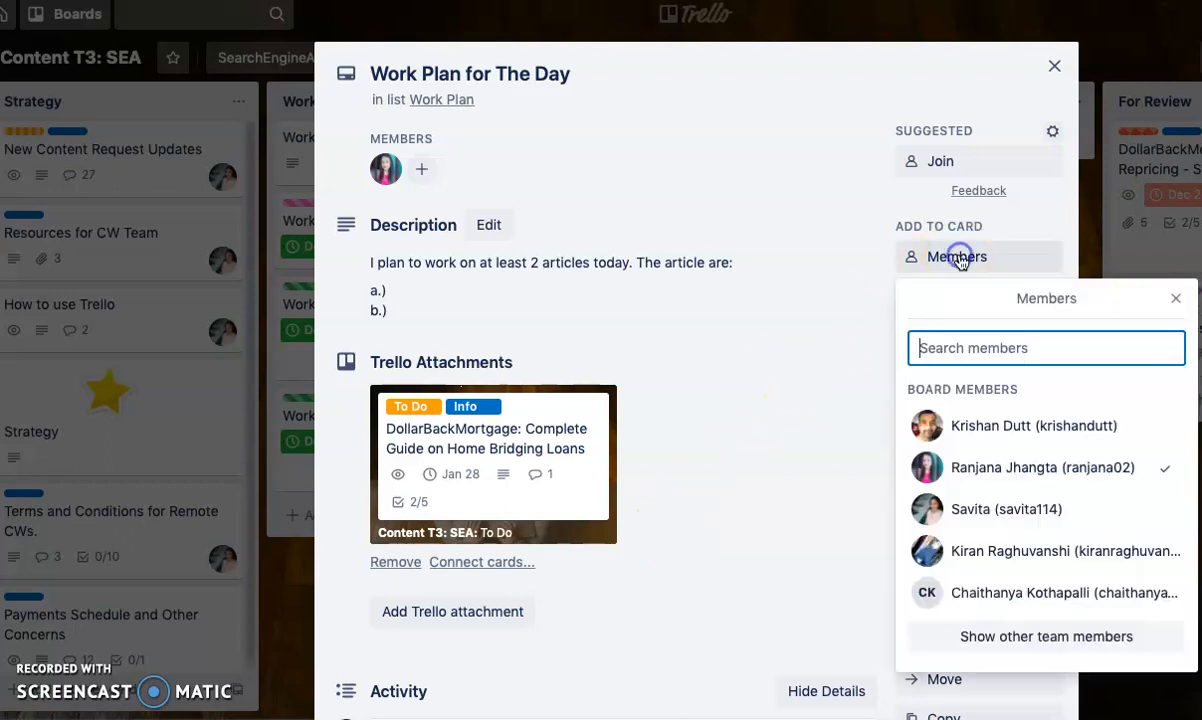
click(1015, 425)
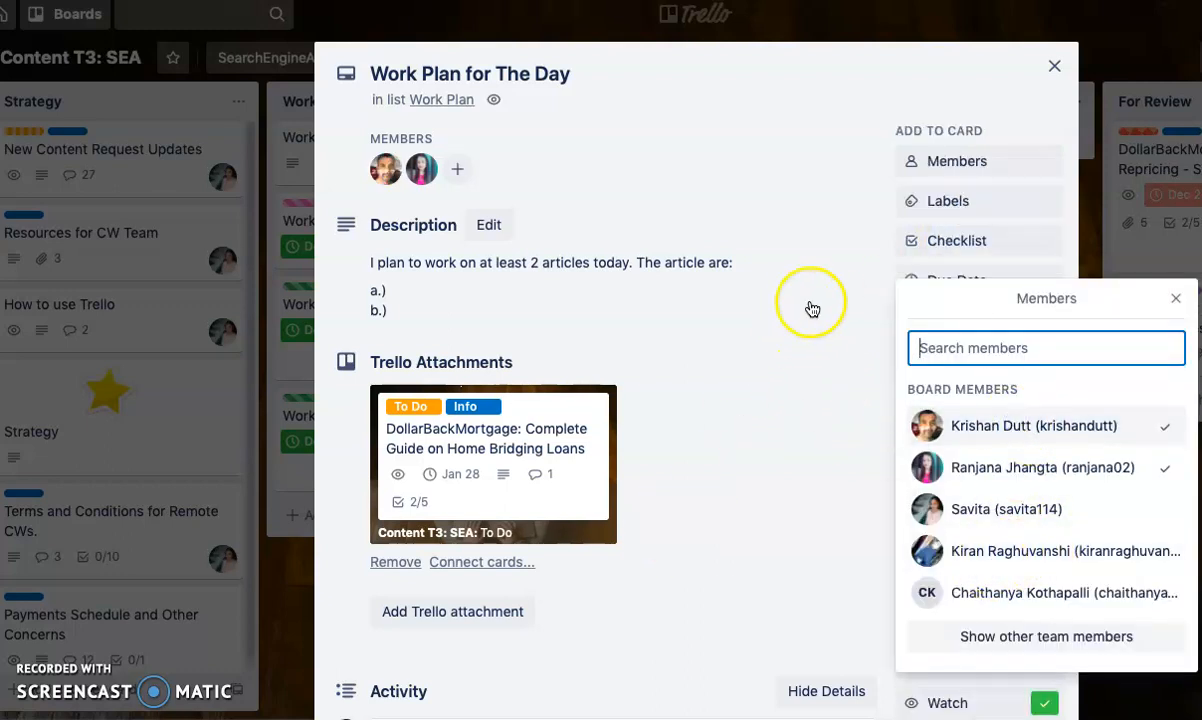
click(830, 290)
Add the Doing and To Do labels to the Work Plan for The Day card.
click(952, 200)
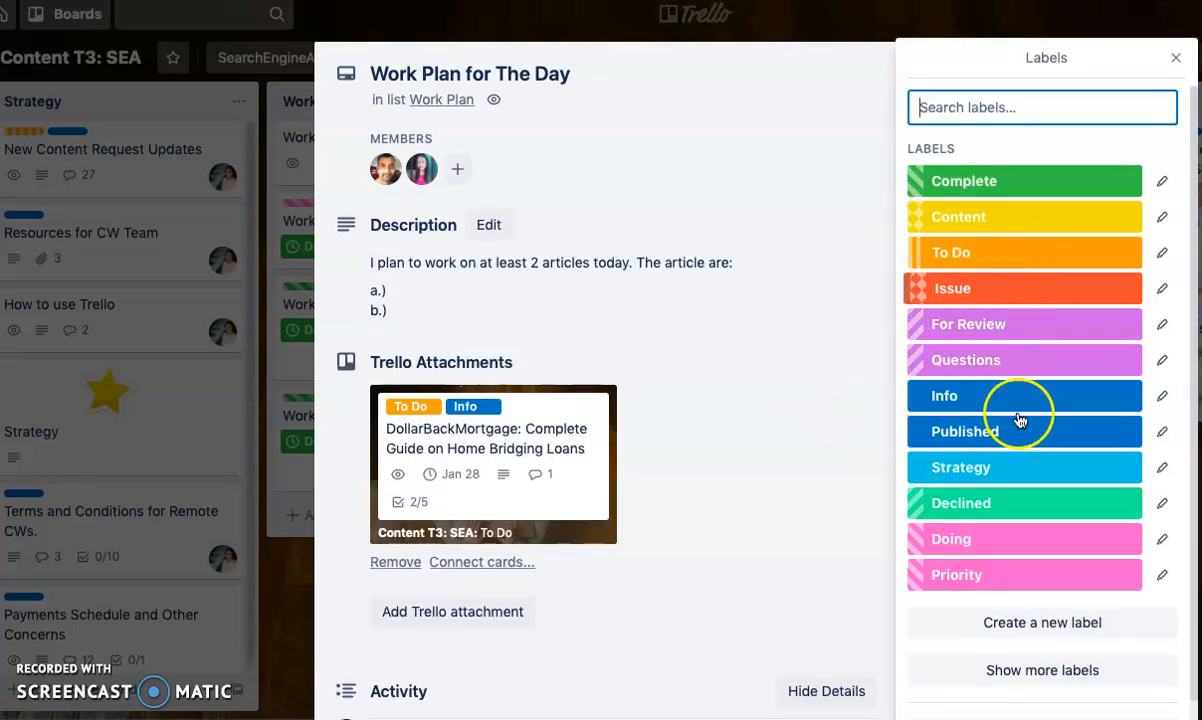
click(1001, 550)
click(974, 254)
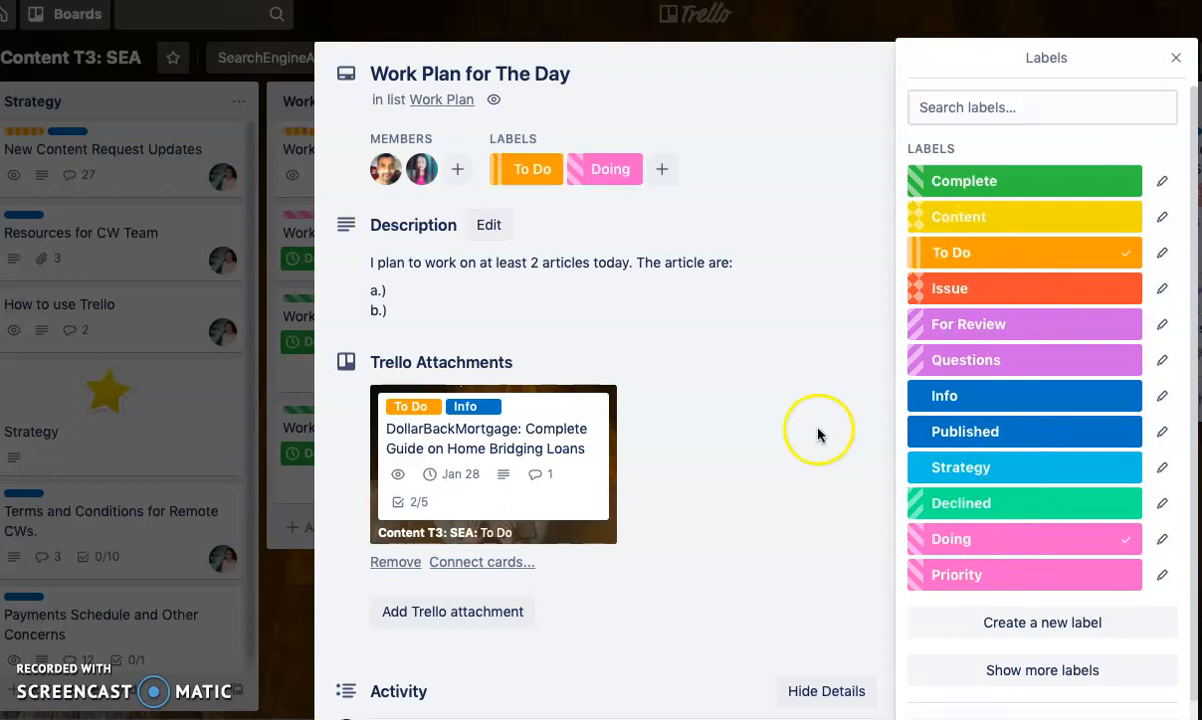
click(784, 515)
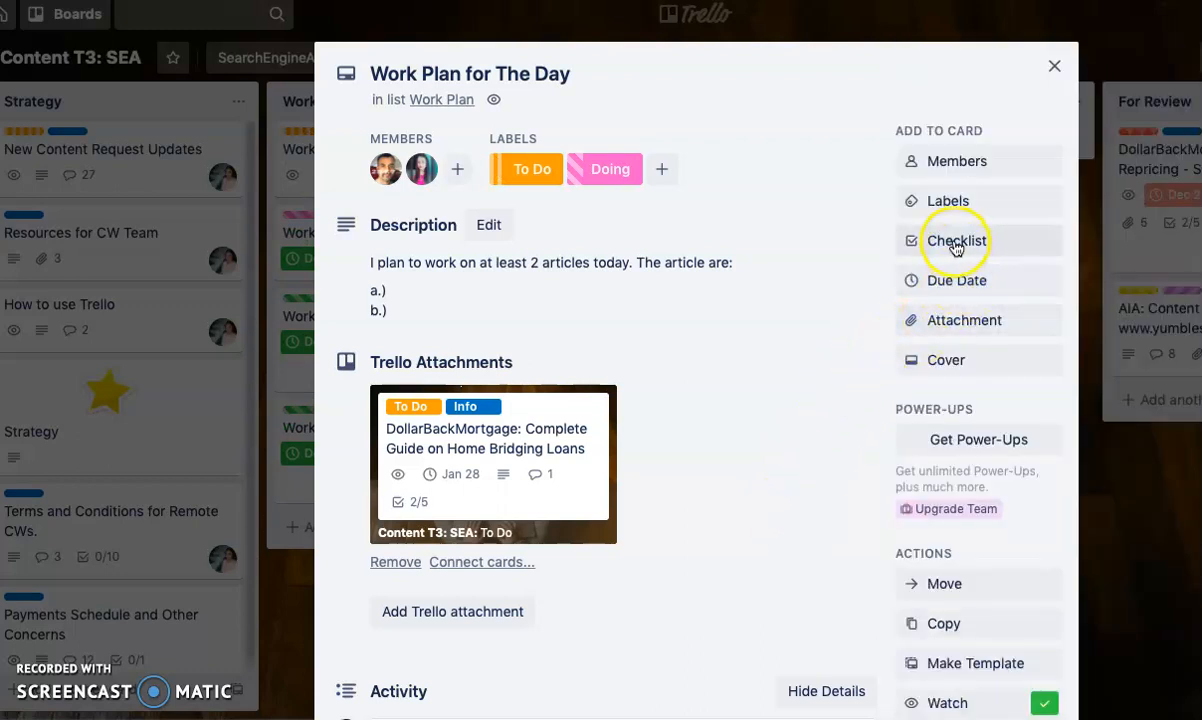
Set the Work Plan for The Day card's due date to 1/22/2020 at 6:00 PM, save it, and close the card.
click(946, 279)
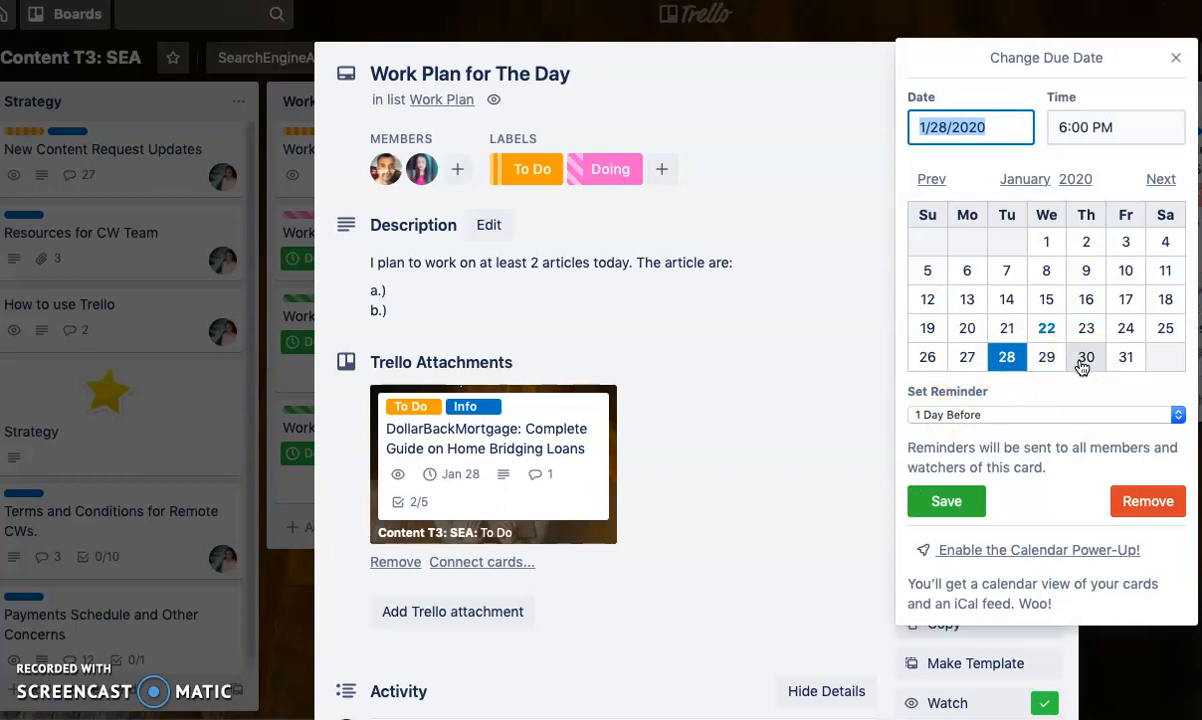
click(1006, 362)
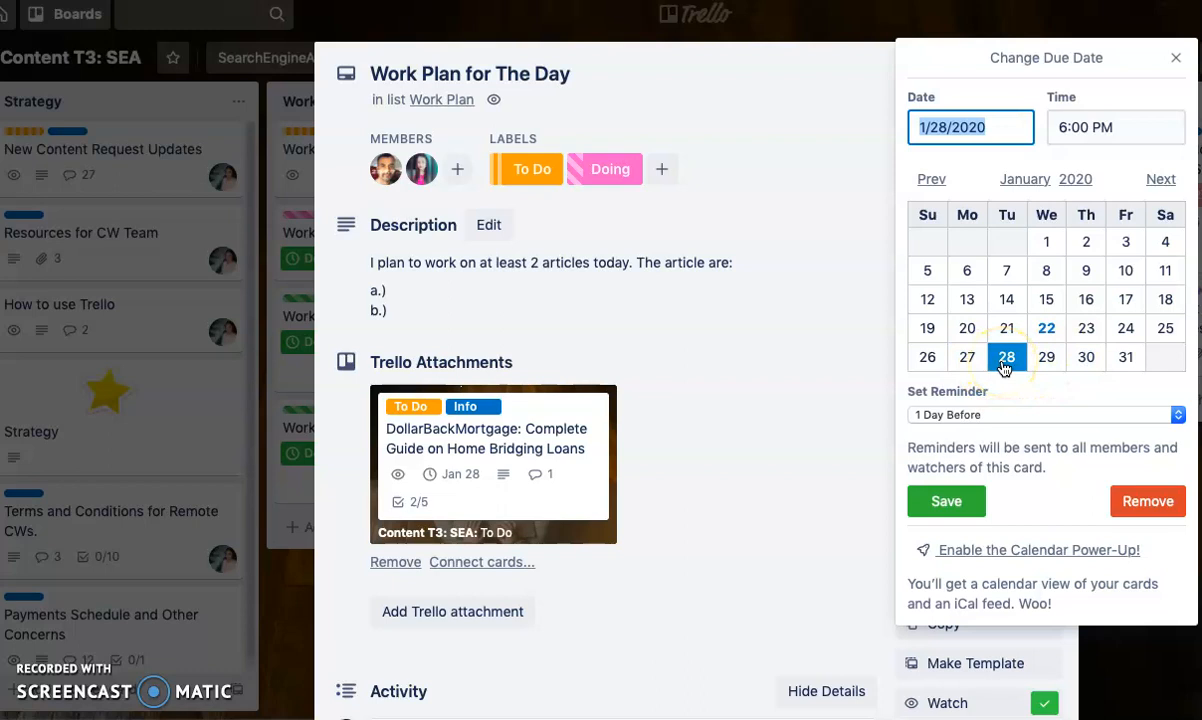
click(1047, 333)
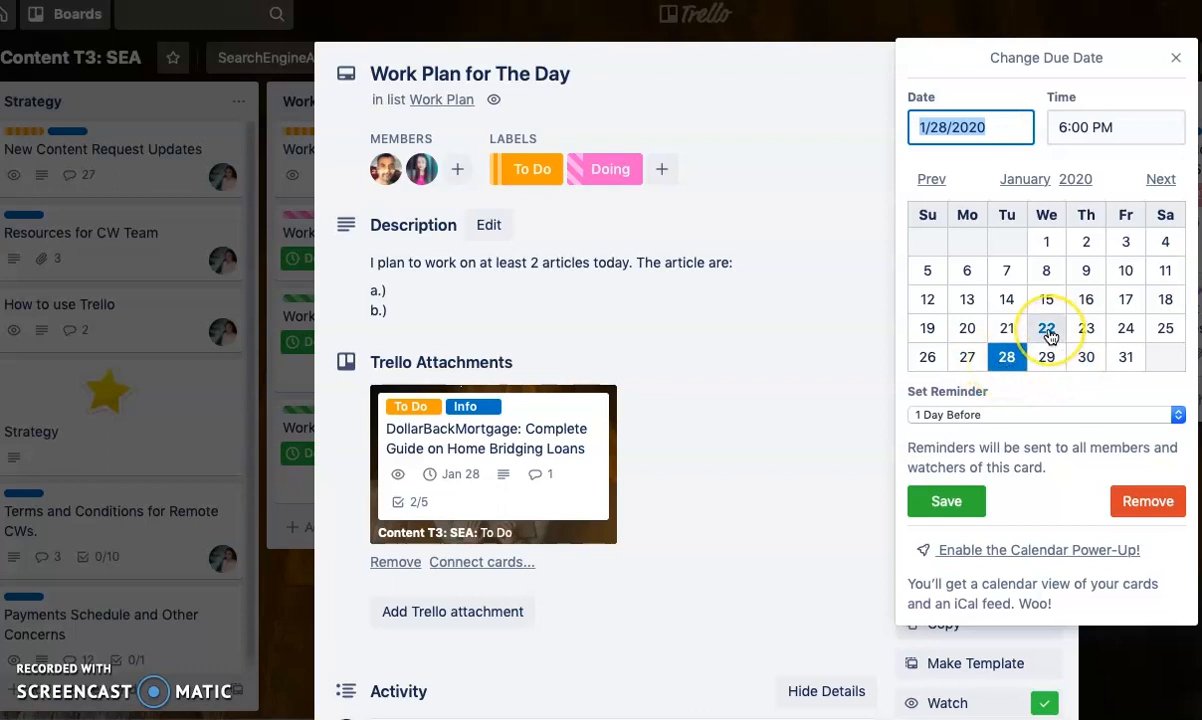
click(1047, 333)
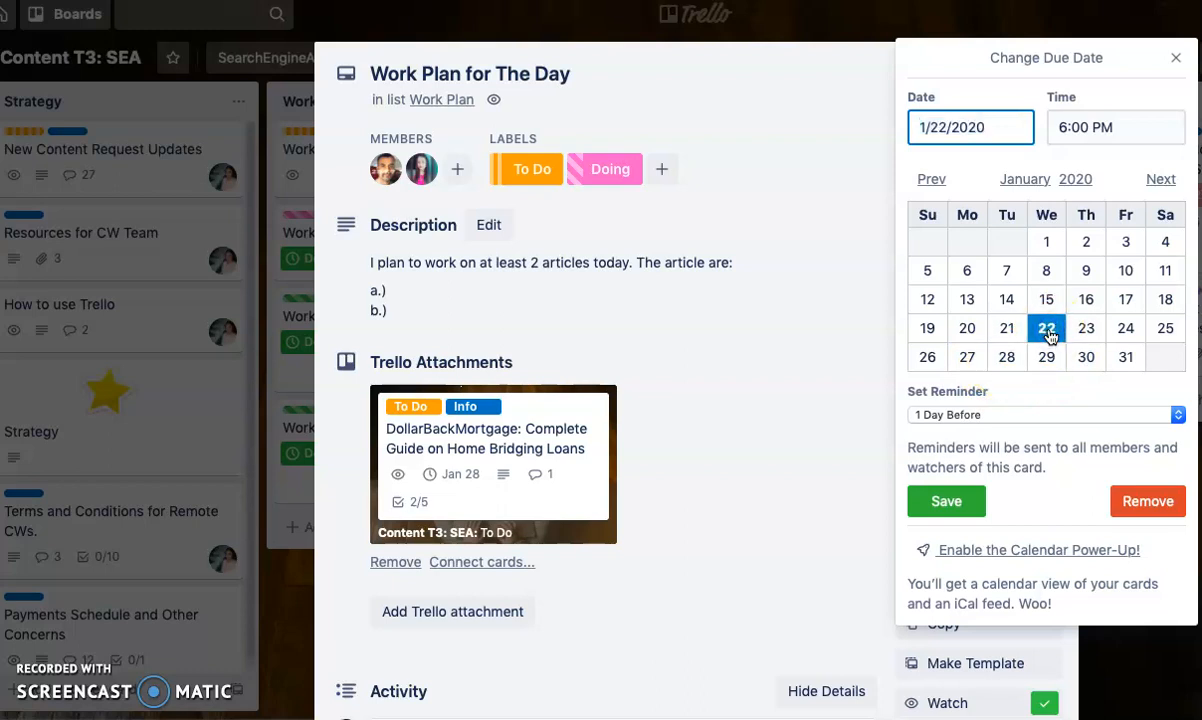
click(1060, 127)
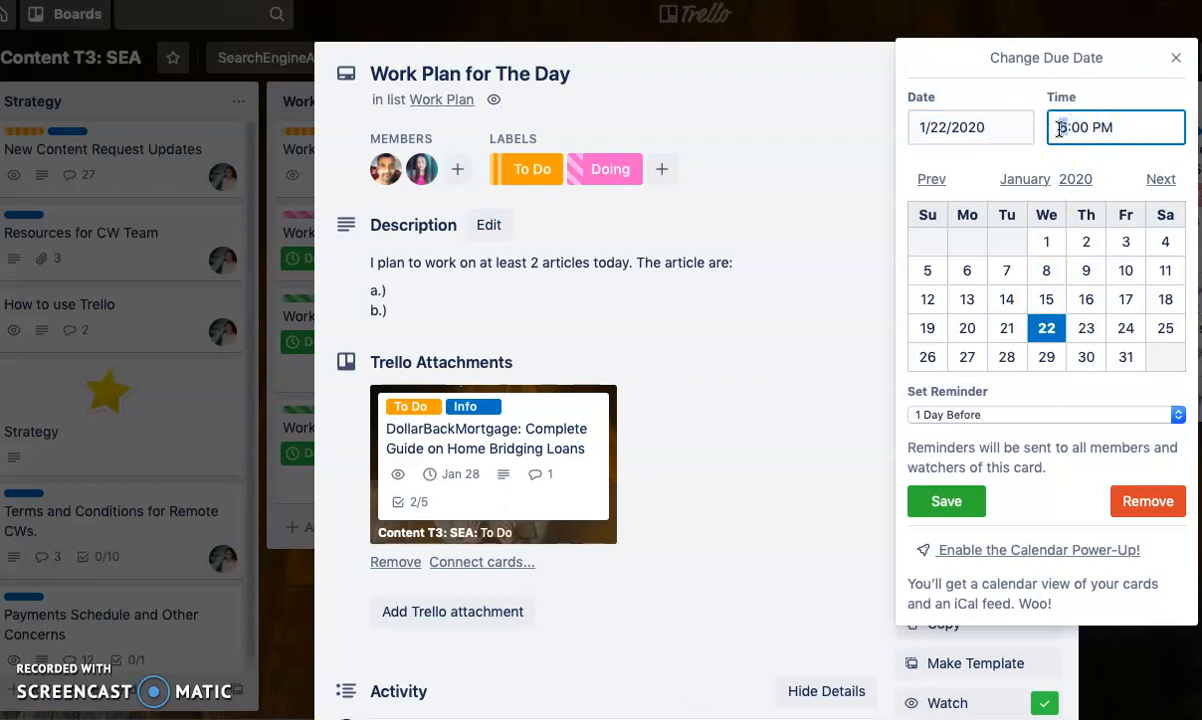
text(6)
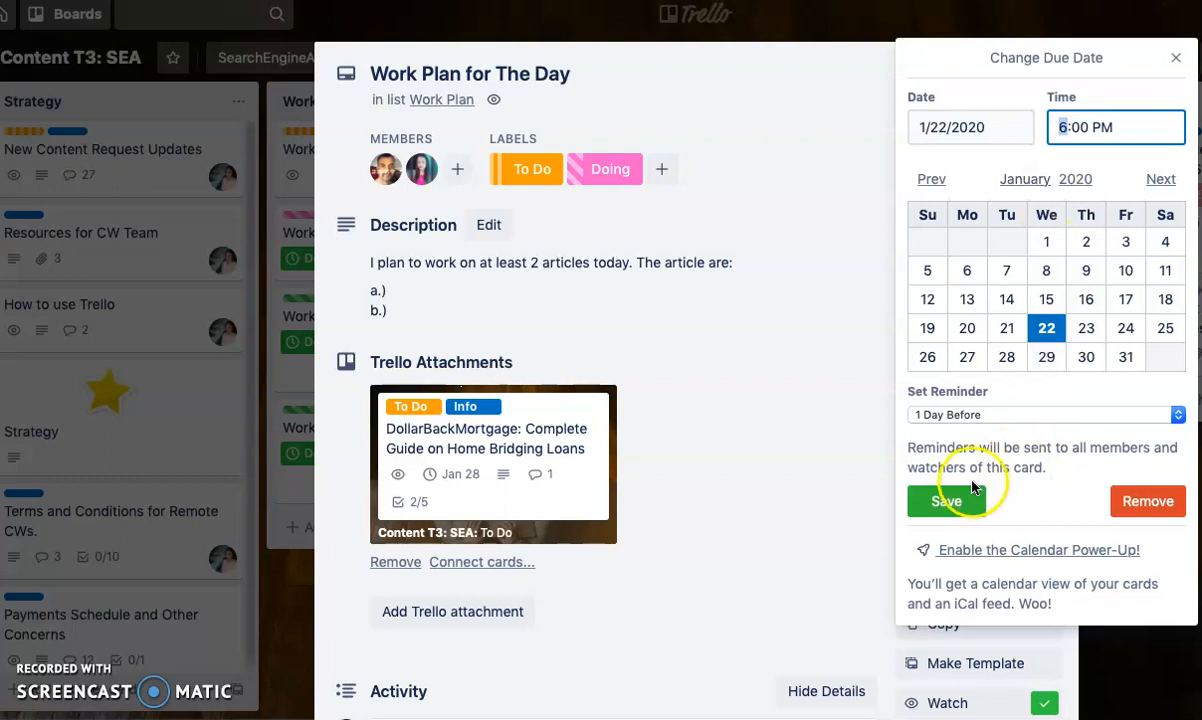
click(946, 500)
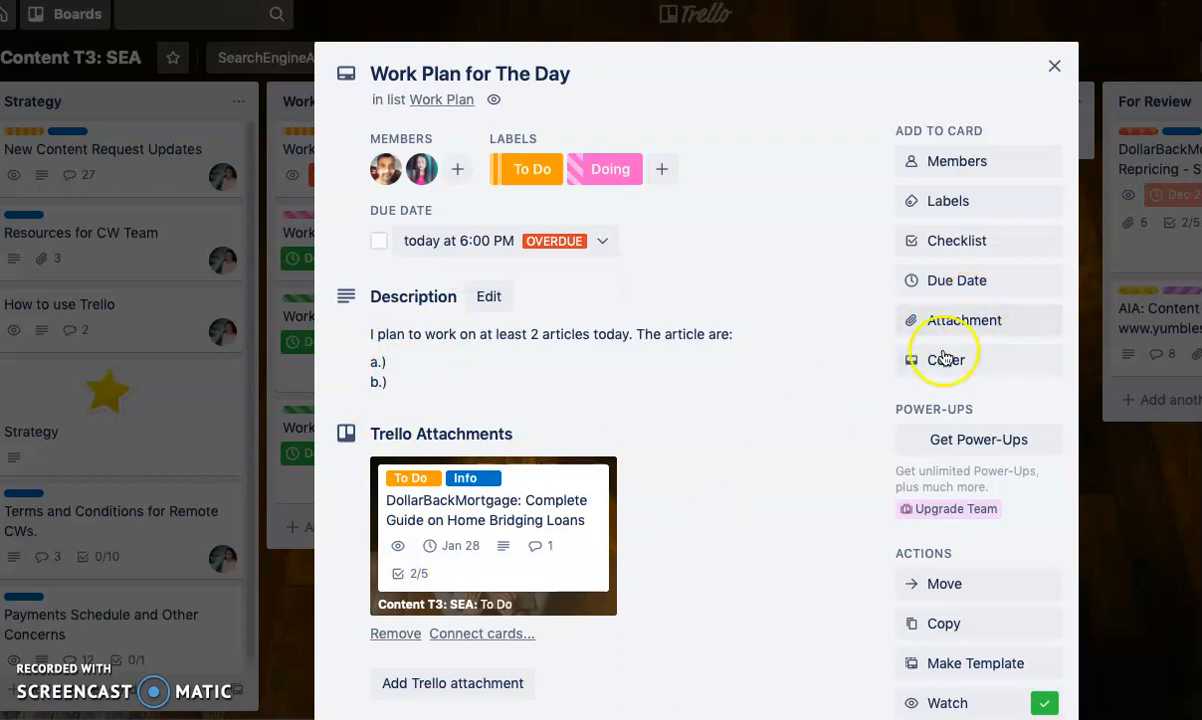
click(292, 604)
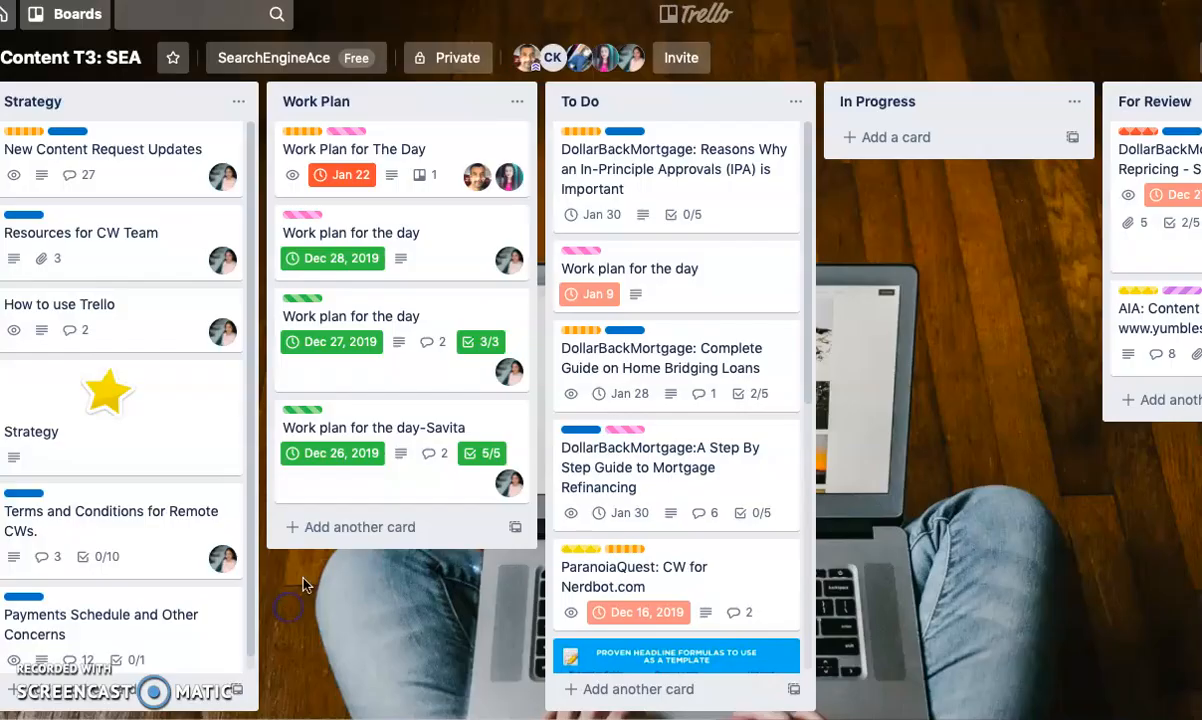
click(517, 101)
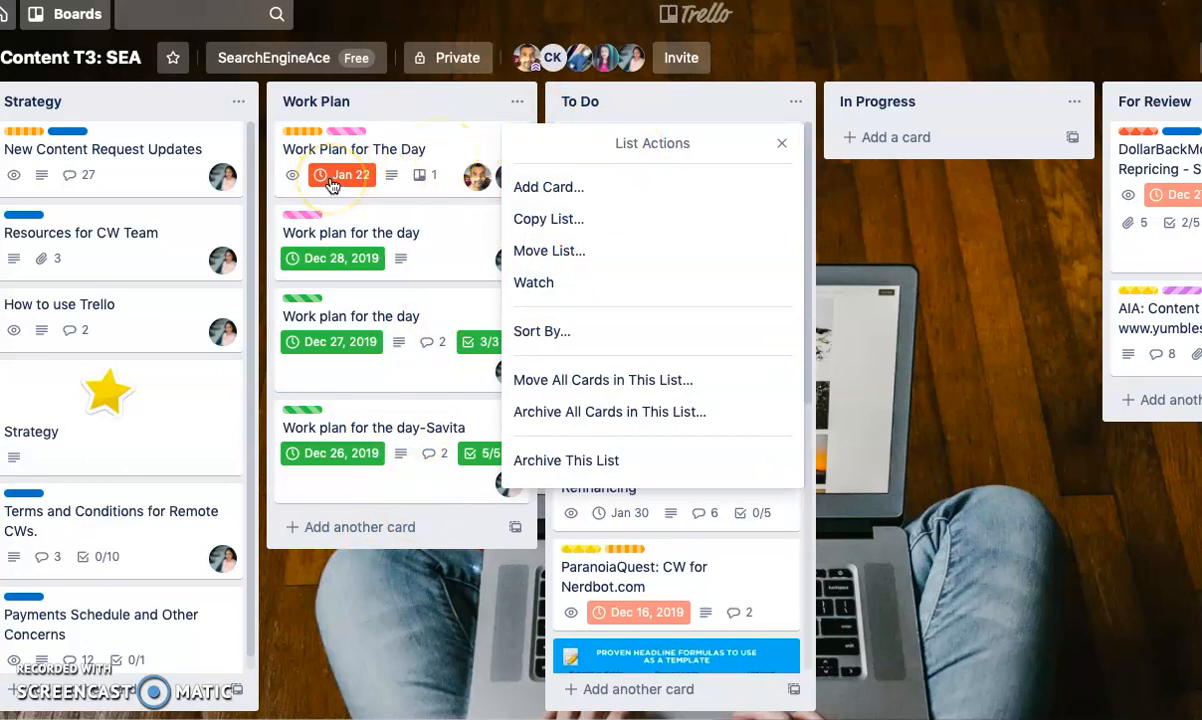
mouse_move(332, 187)
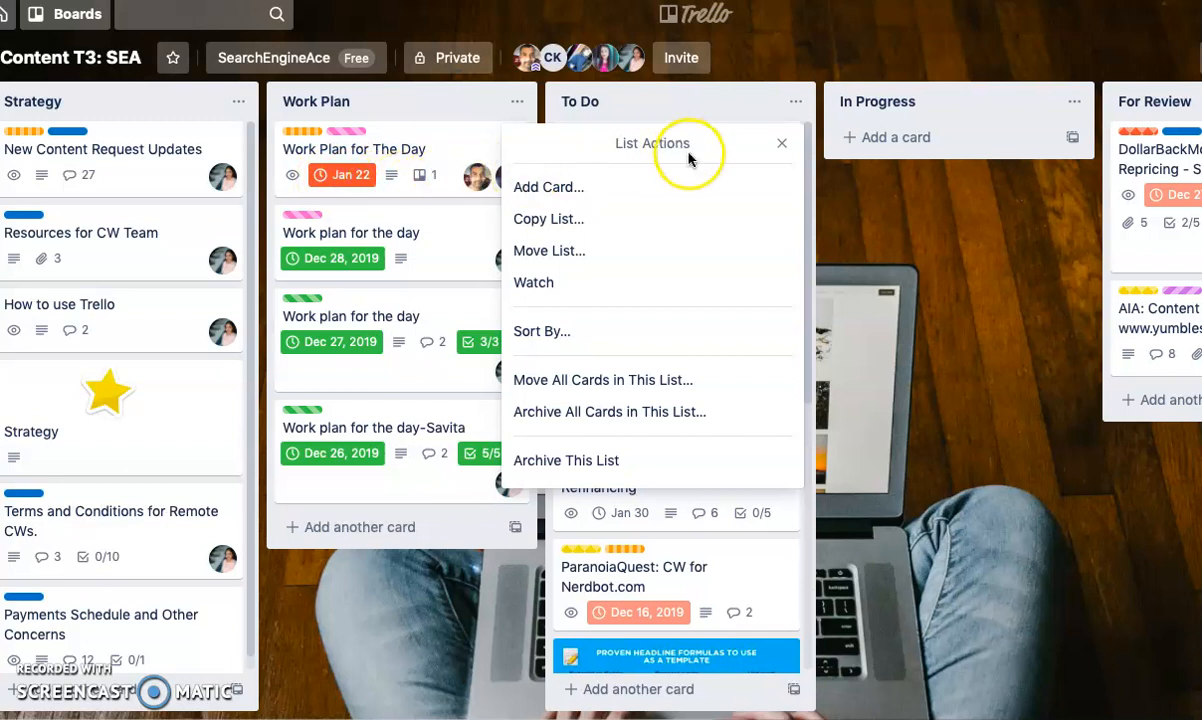
click(346, 573)
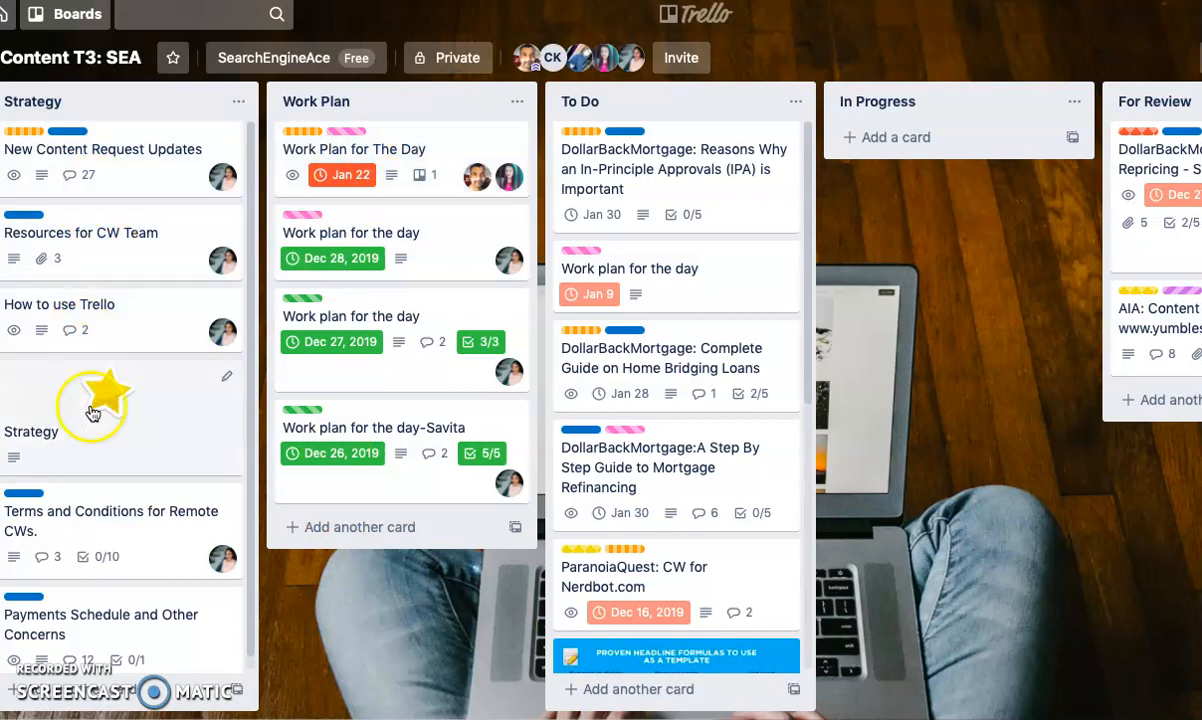
Review the description, checklist and activity of the Terms and Conditions for Remote CWs. card in Strategy, and close the card.
scroll(92, 412, down, 1)
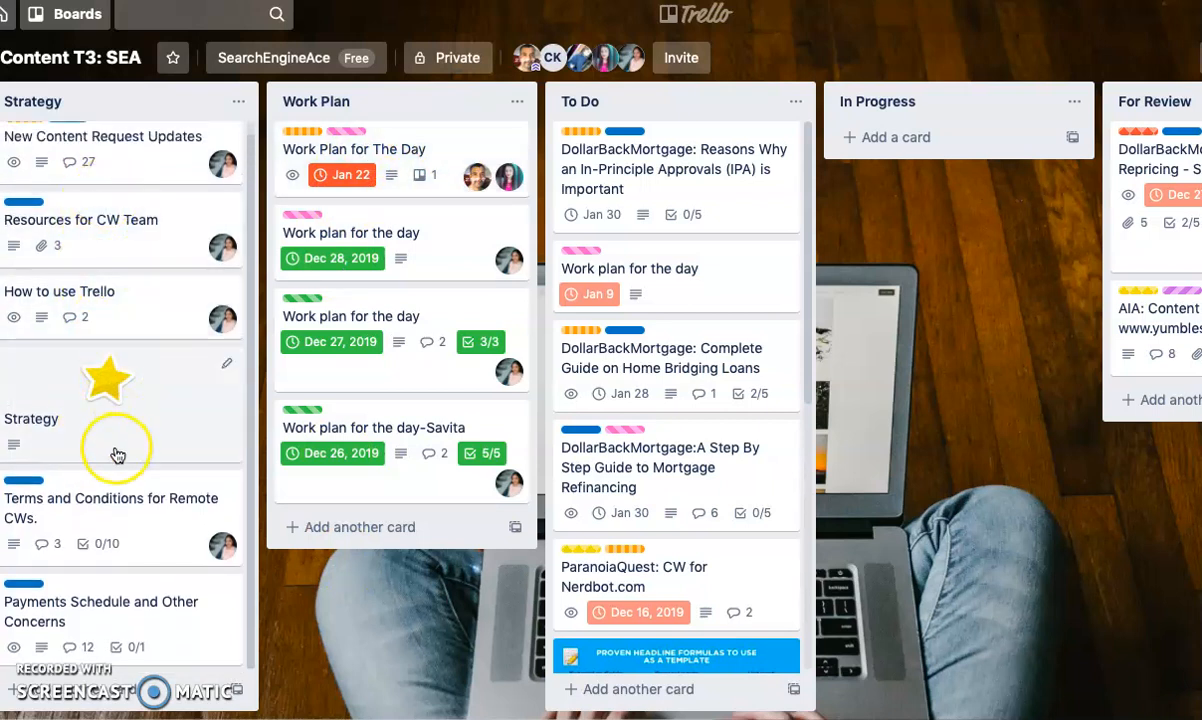
click(112, 521)
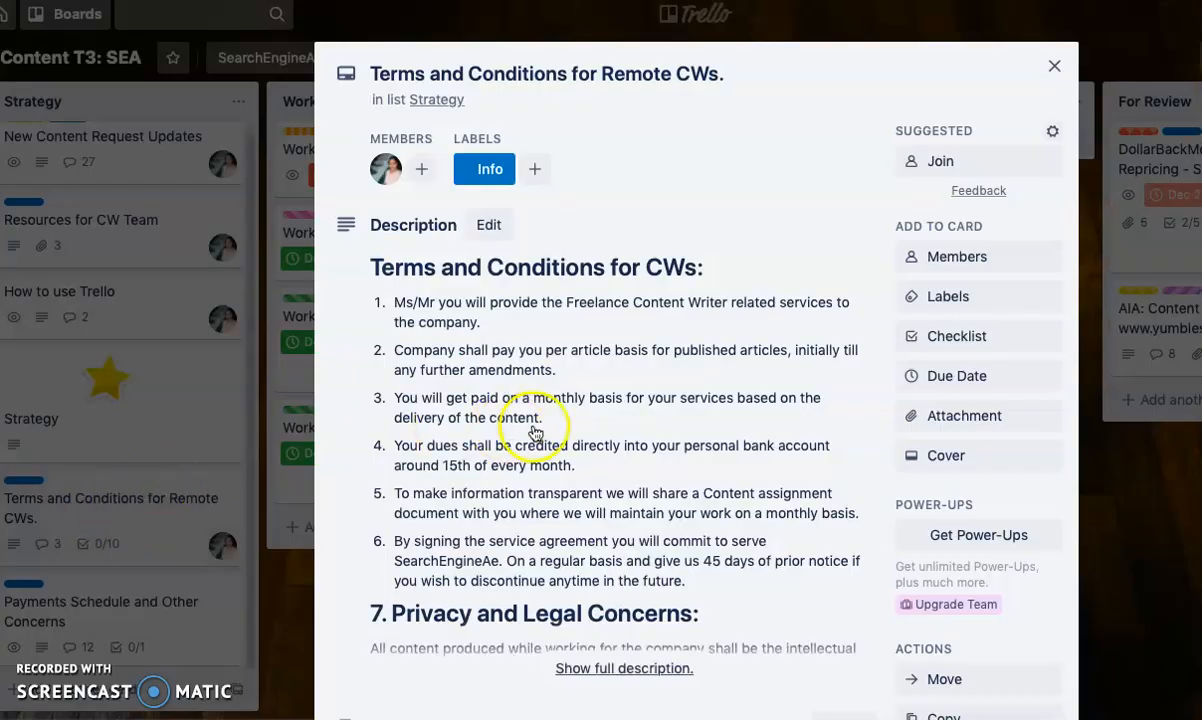
scroll(535, 432, down, 1)
scroll(535, 432, down, 1)
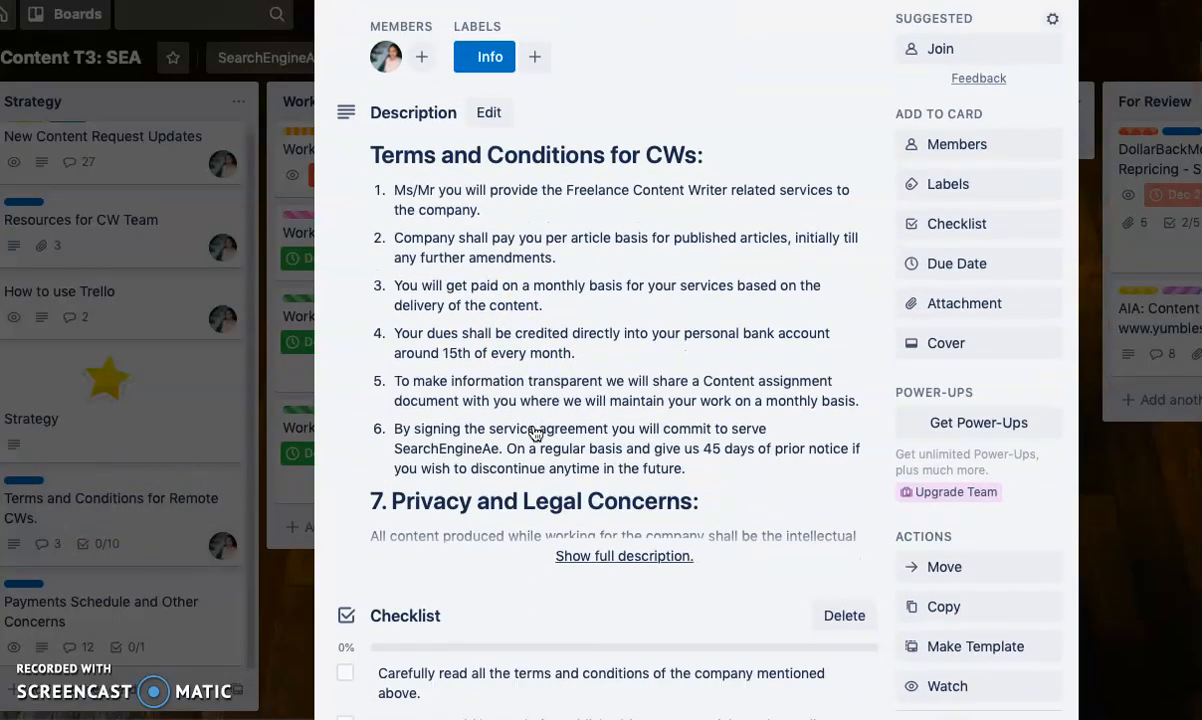
scroll(535, 432, down, 10)
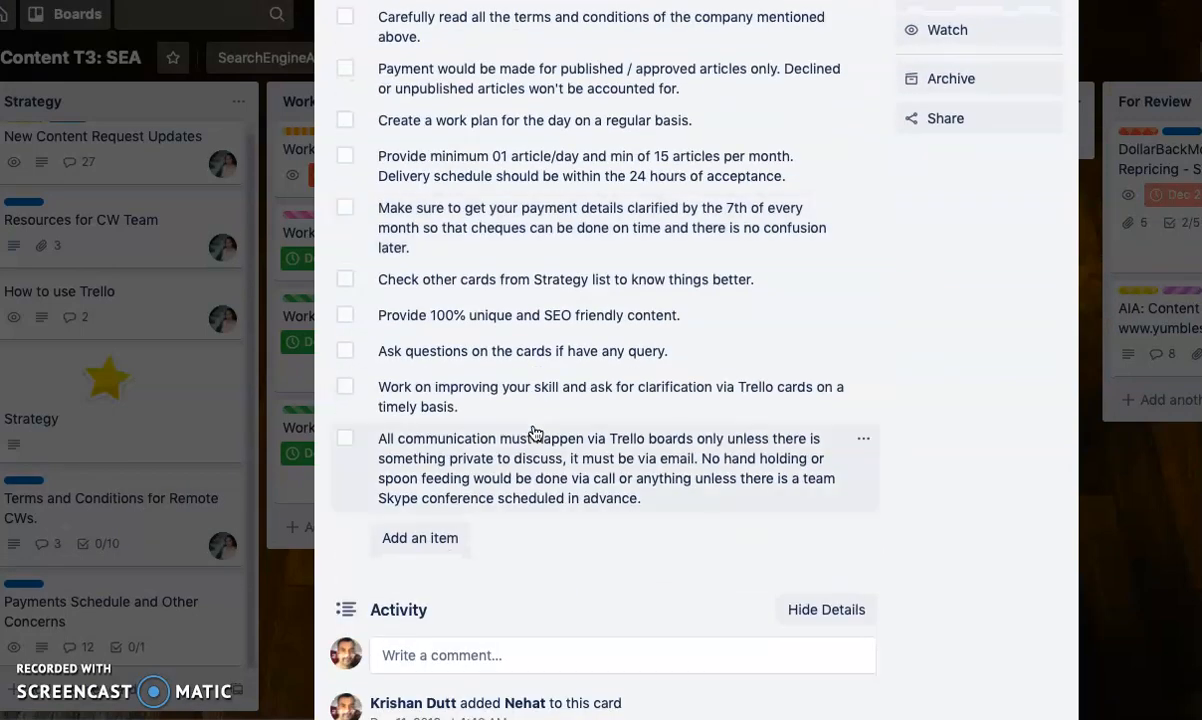
scroll(535, 432, down, 9)
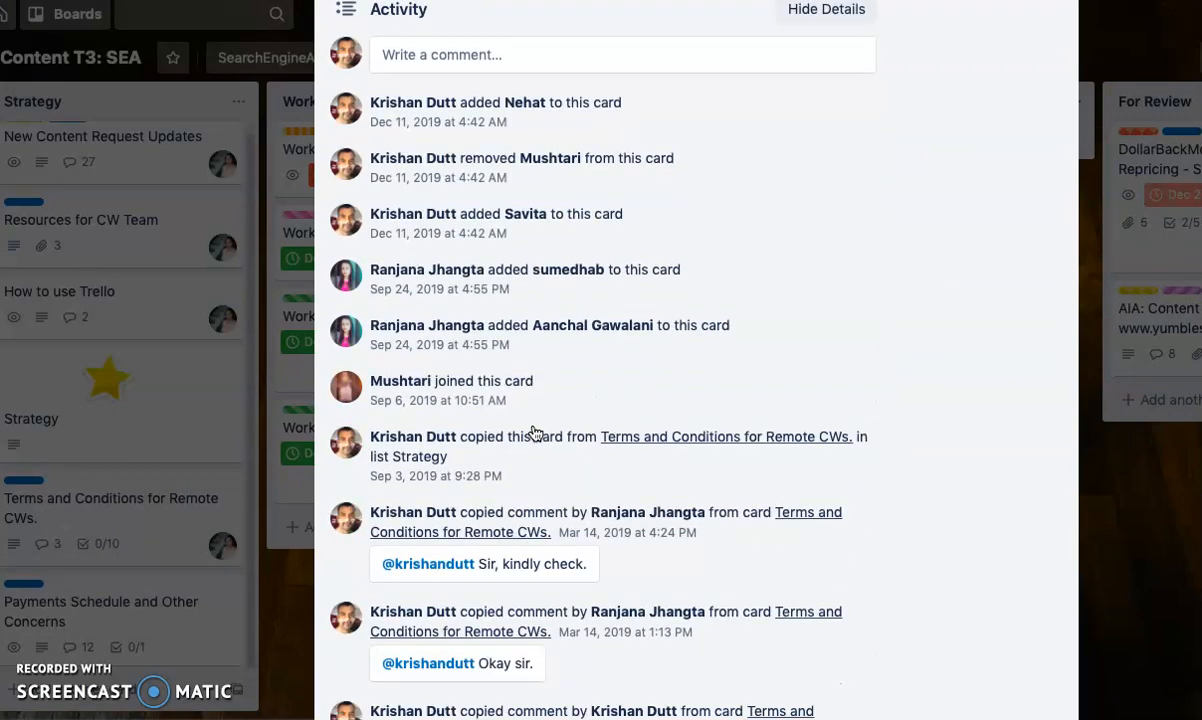
scroll(535, 432, up, 10)
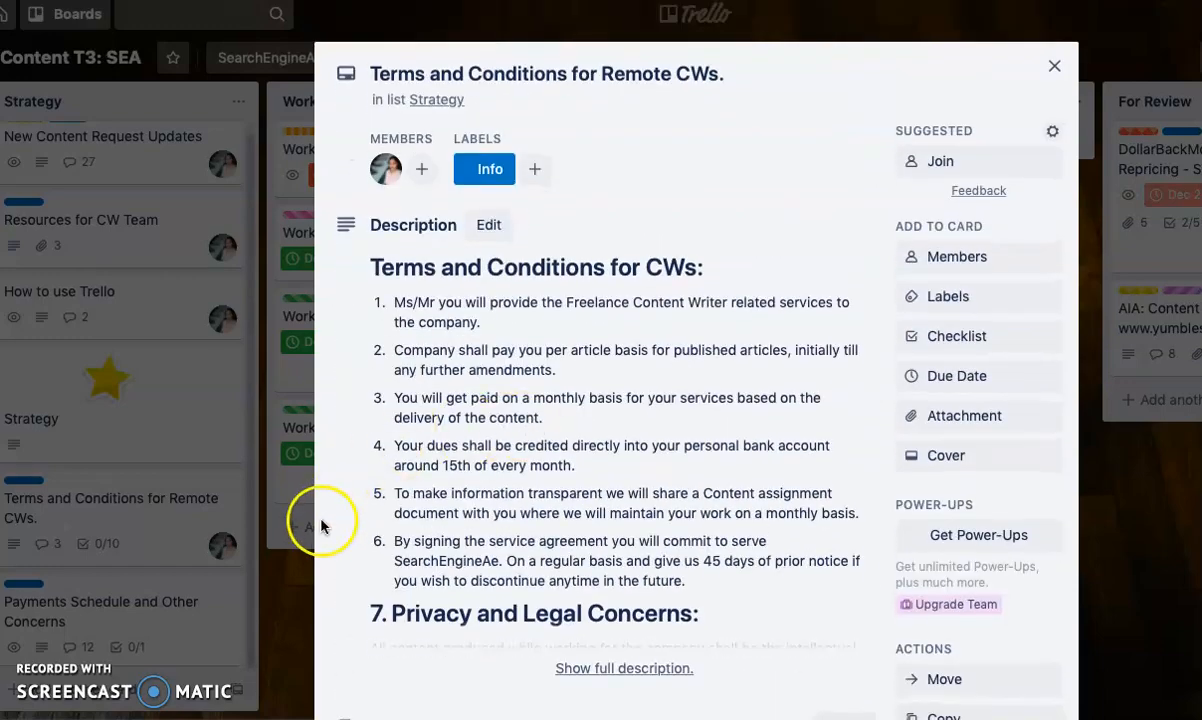
scroll(456, 444, down, 15)
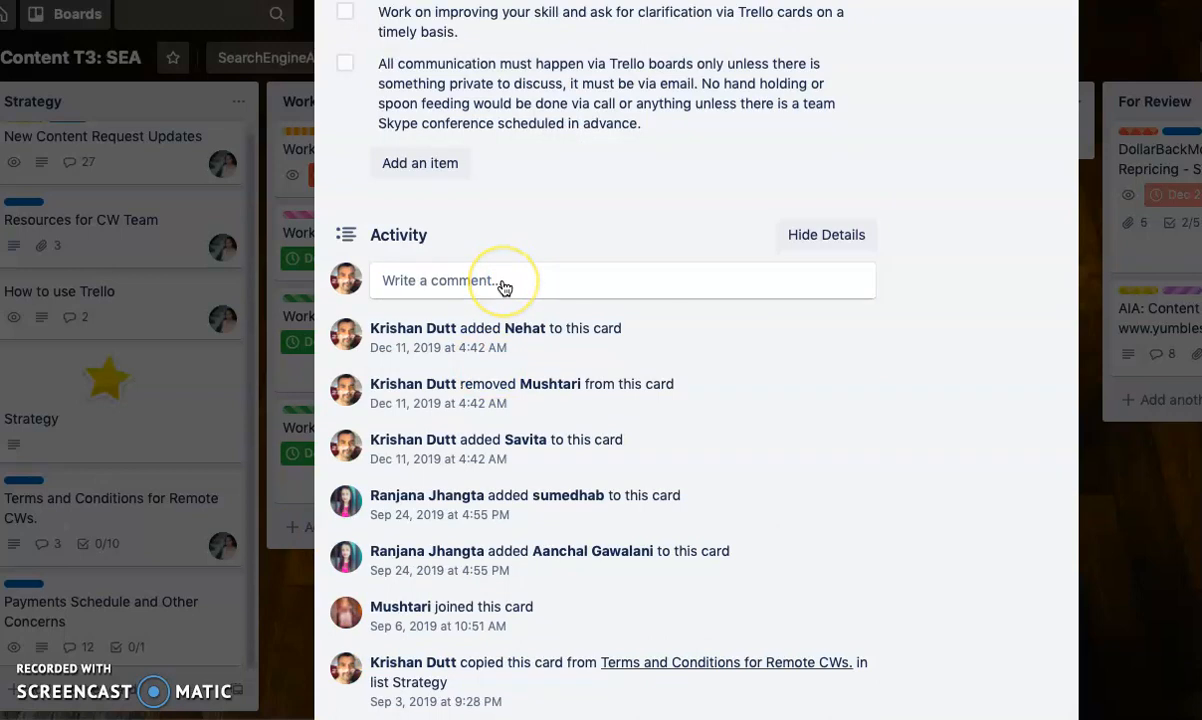
click(305, 590)
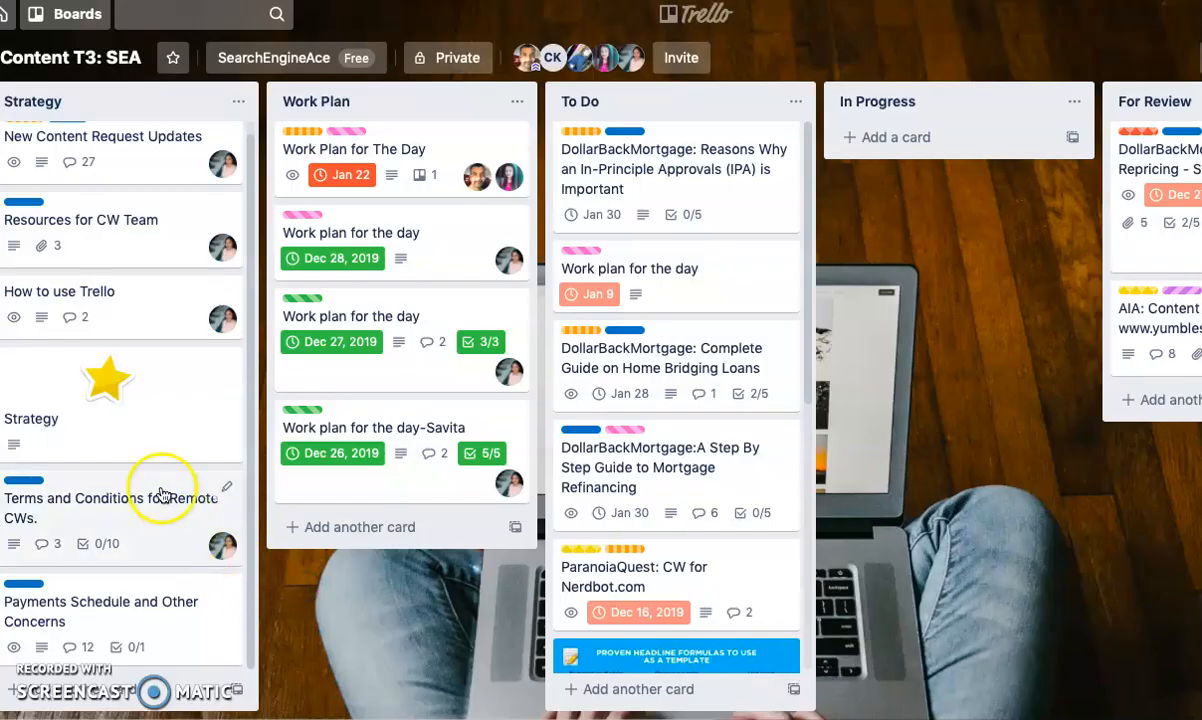
Read through the content team's key points on the Strategy card, and close the card.
click(155, 425)
scroll(537, 408, down, 3)
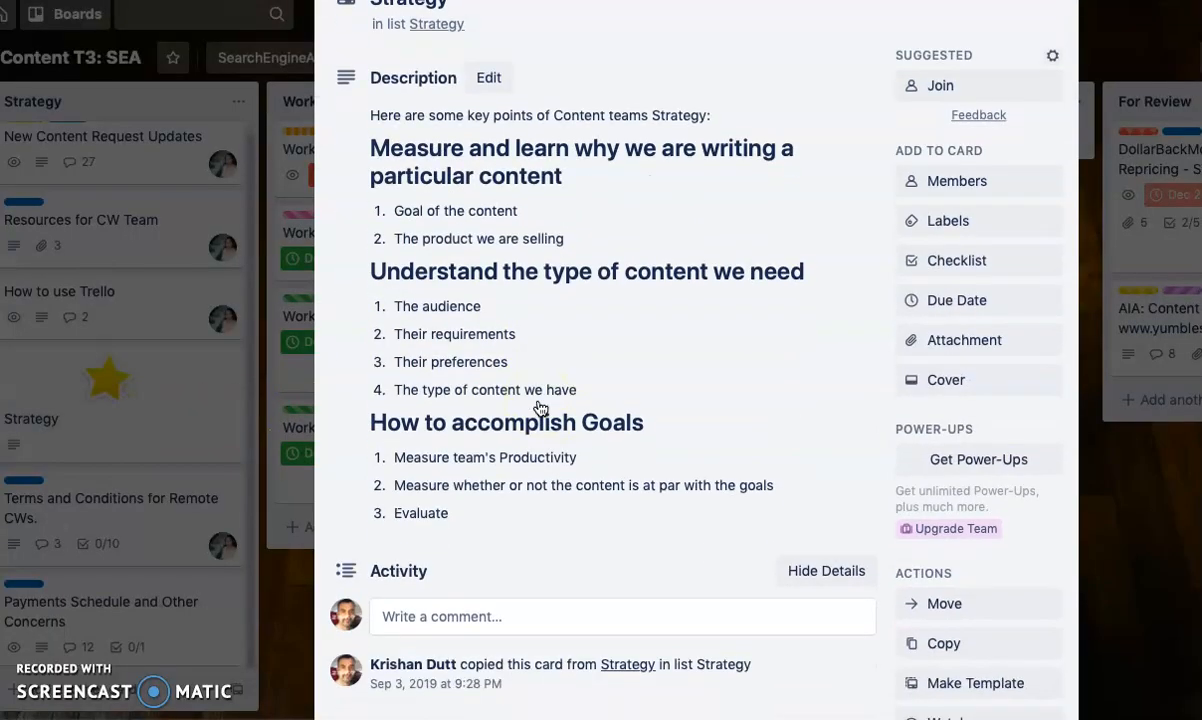
scroll(537, 408, down, 3)
scroll(537, 408, up, 5)
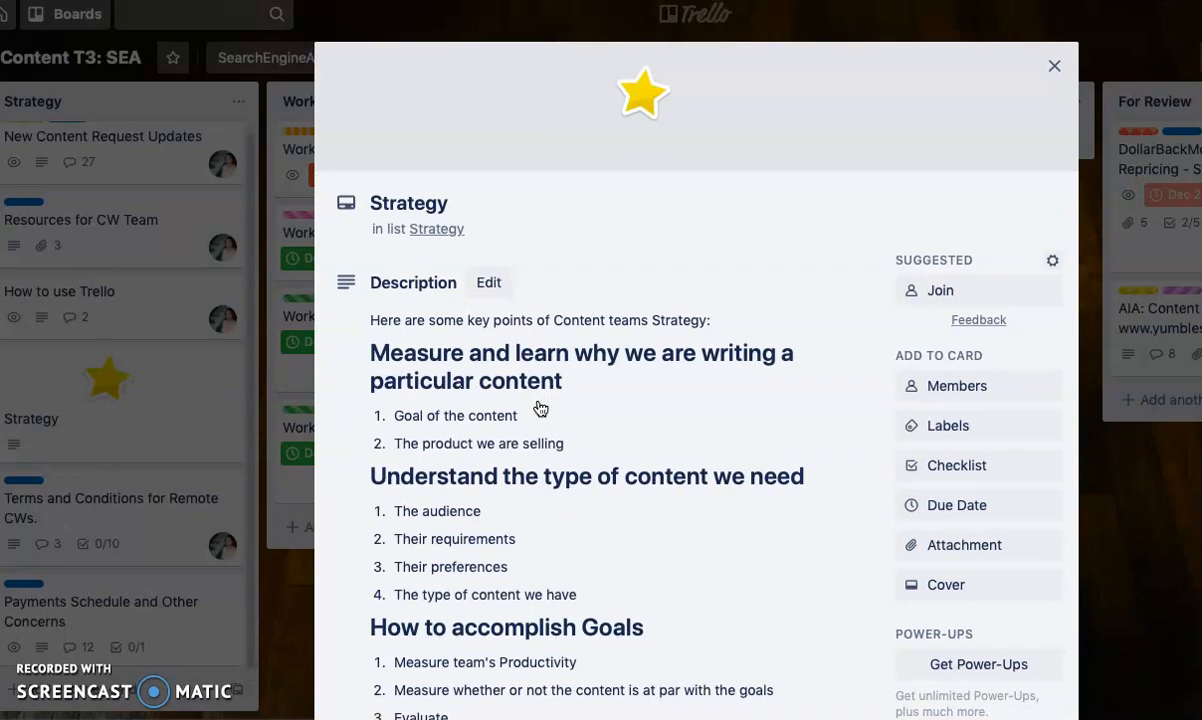
click(295, 577)
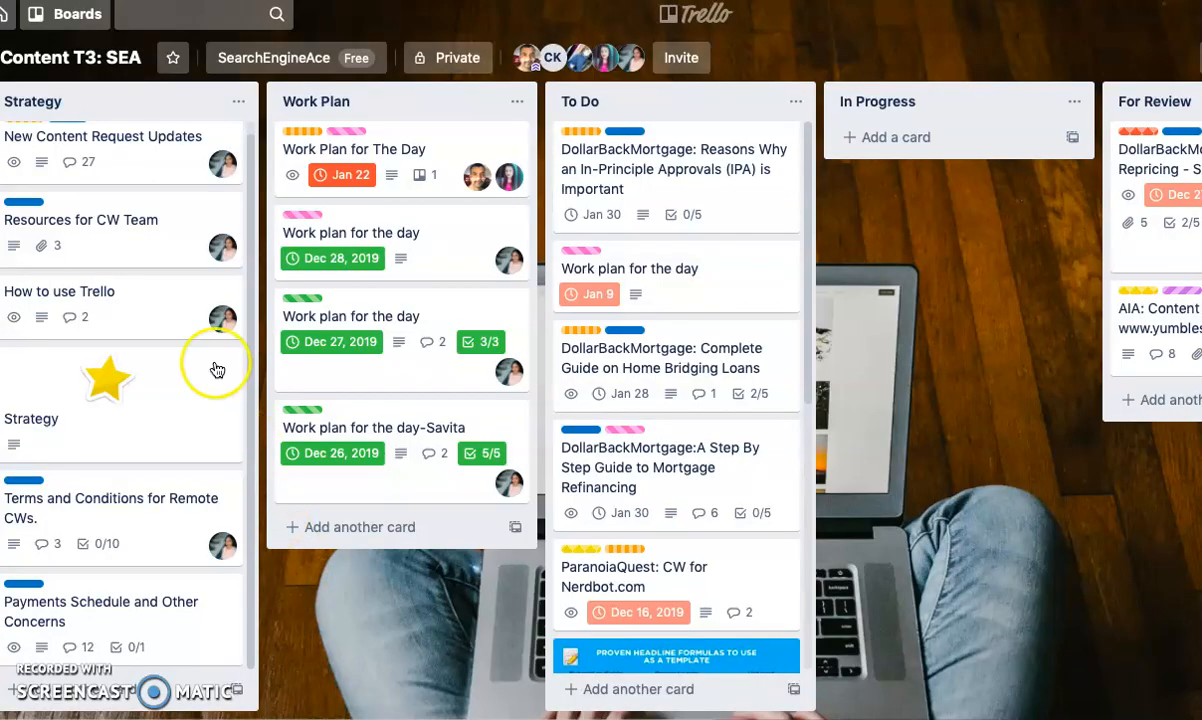
Read the work plan and task handling instructions on the How to use Trello card, and close the card.
click(150, 317)
scroll(523, 394, down, 5)
scroll(518, 386, up, 2)
scroll(517, 388, up, 5)
click(525, 123)
scroll(515, 480, down, 3)
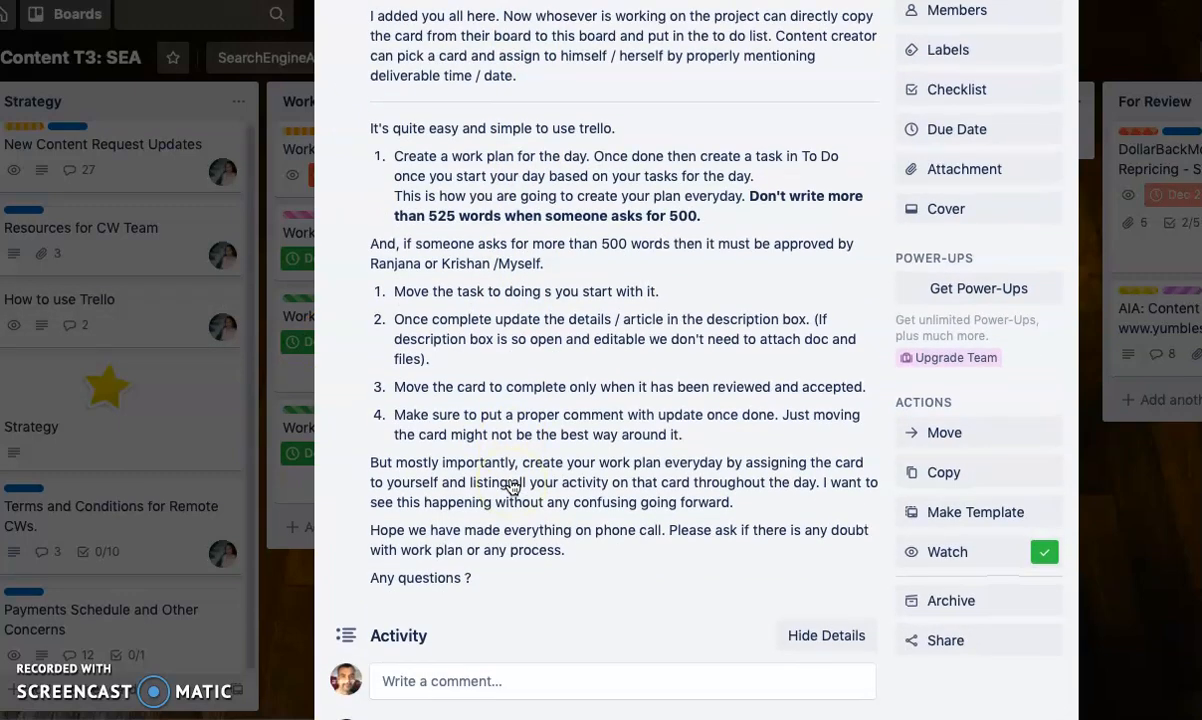
click(299, 522)
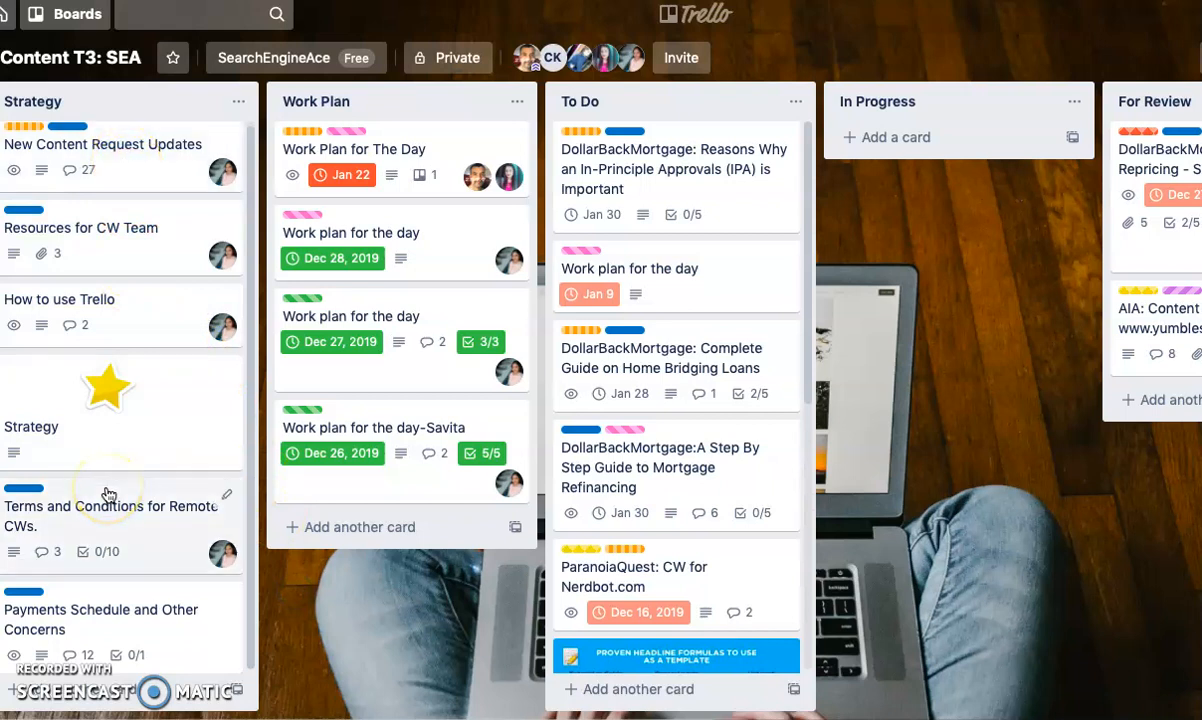
Review the description, checklist and comments of the Payments Schedule and Other Concerns card, and close the card.
click(107, 625)
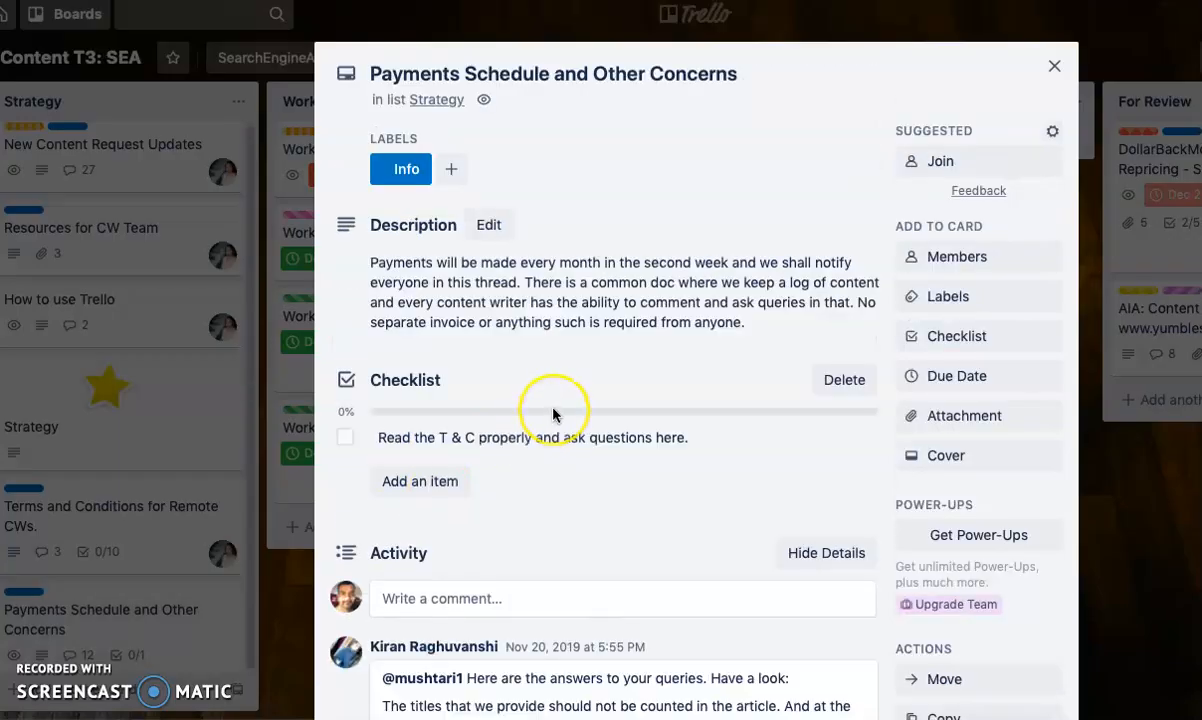
scroll(553, 414, down, 5)
scroll(553, 414, down, 15)
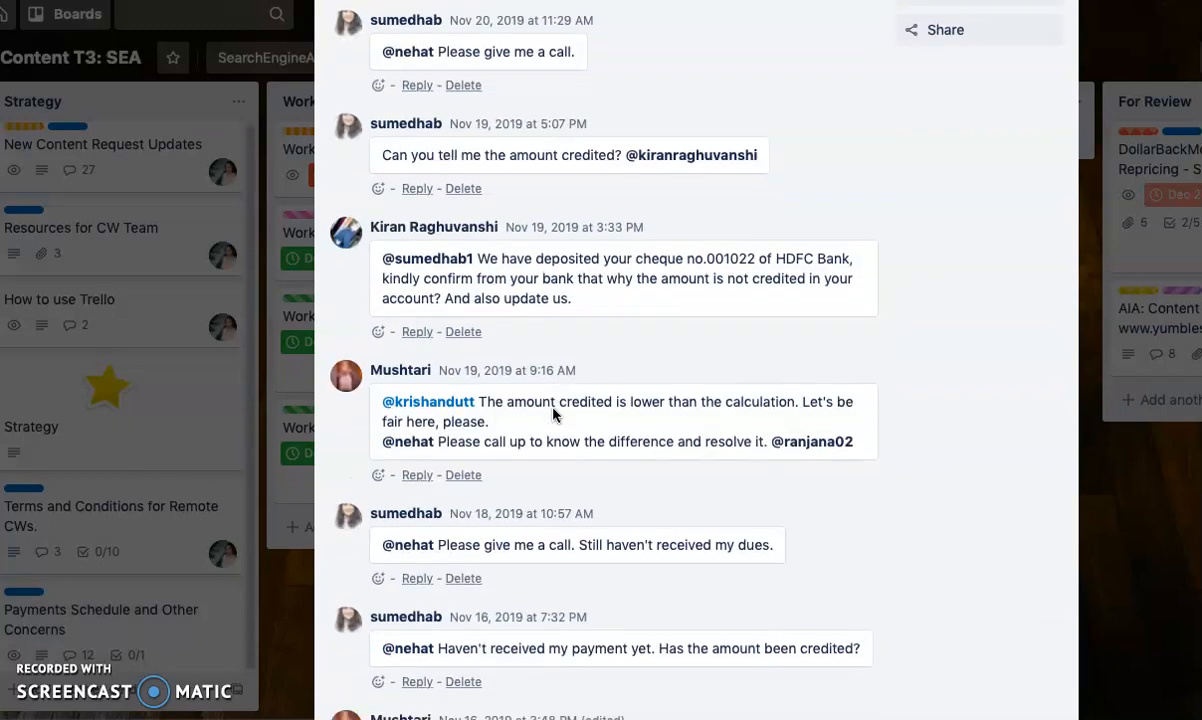
scroll(553, 414, down, 5)
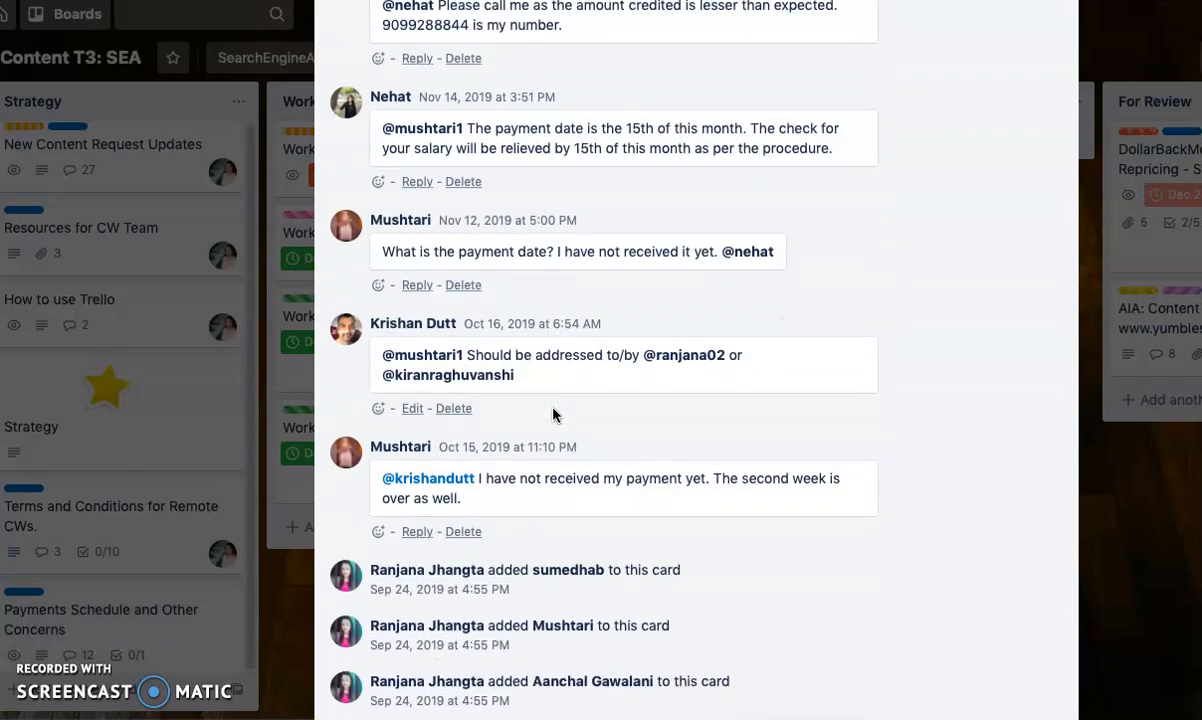
scroll(553, 414, up, 20)
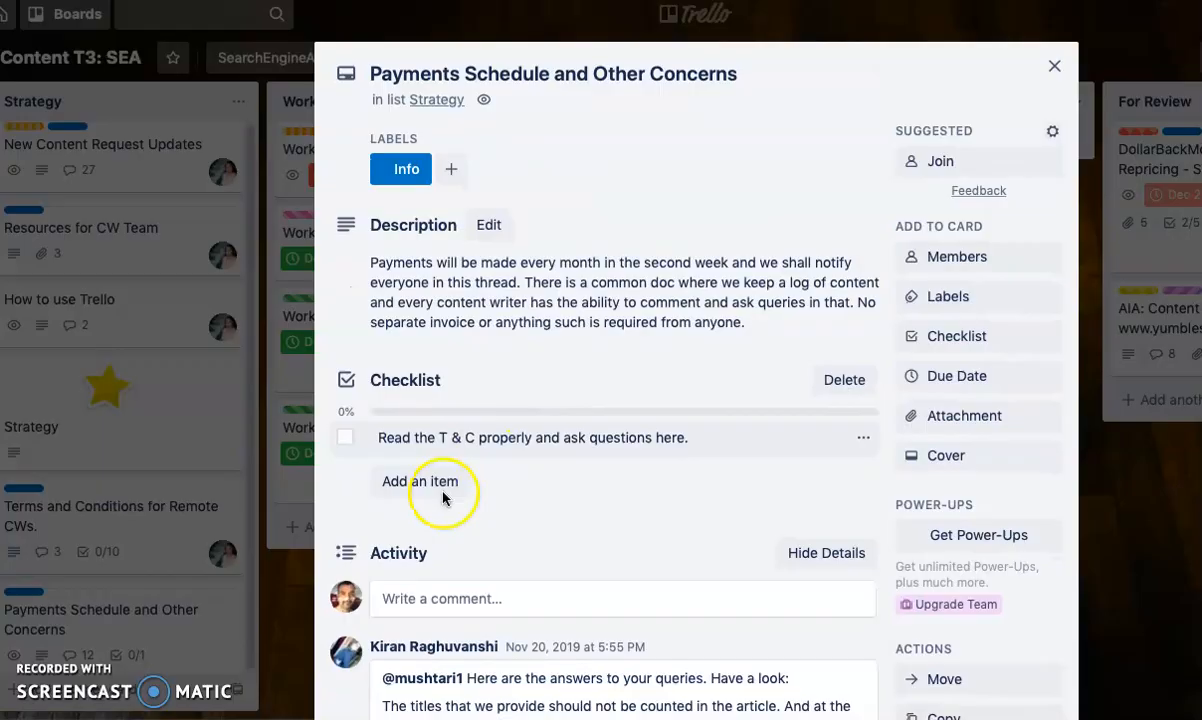
click(285, 581)
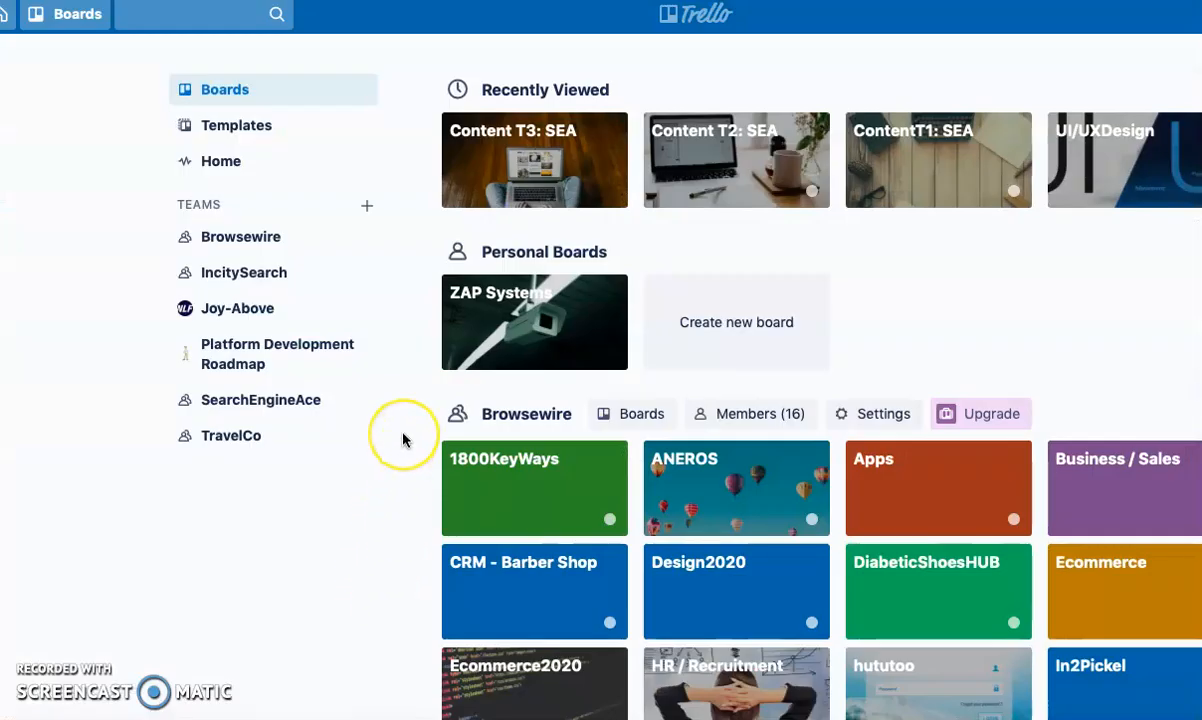
scroll(403, 440, down, 2)
scroll(403, 440, up, 2)
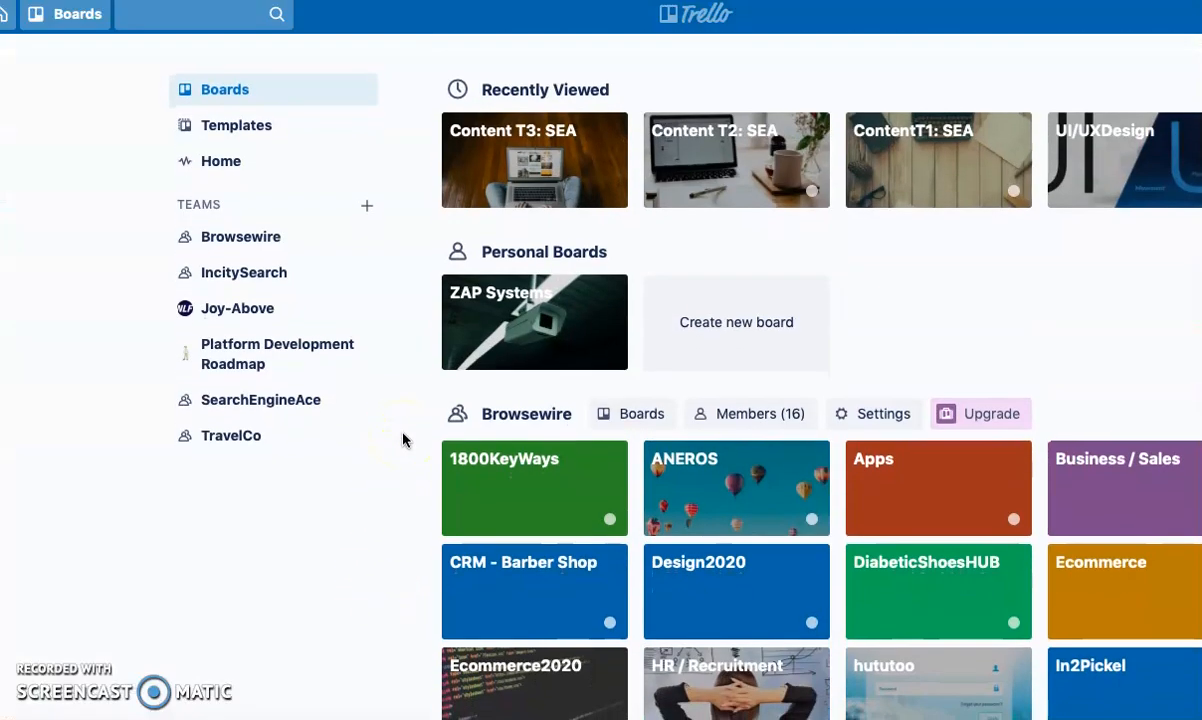